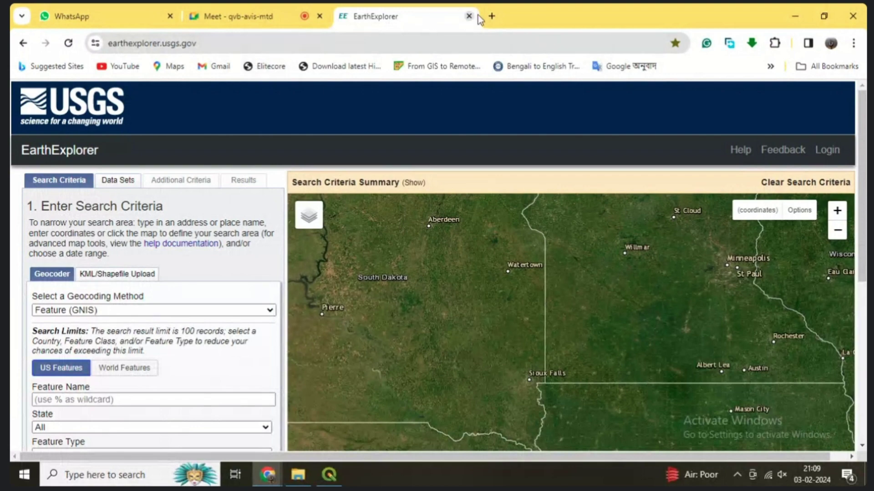
Search the web for "usgs earth explorer" in a new browser tab and open the USGS EarthExplorer site
{"action": "left_click", "coordinate": [492, 16]}
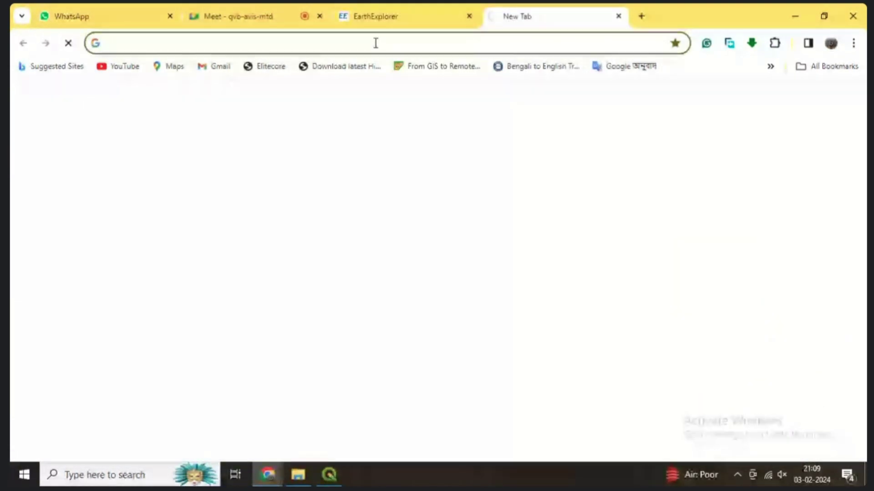
{"action": "type", "text": "usgs"}
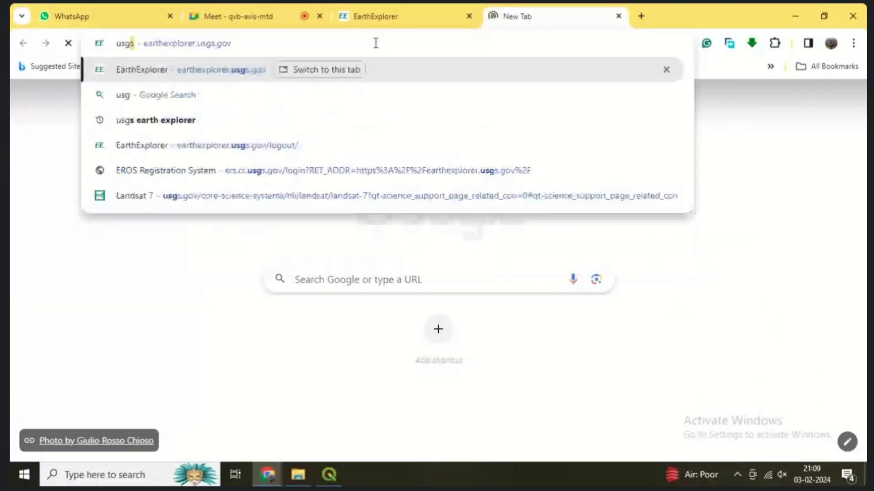
{"action": "type", "text": " erat"}
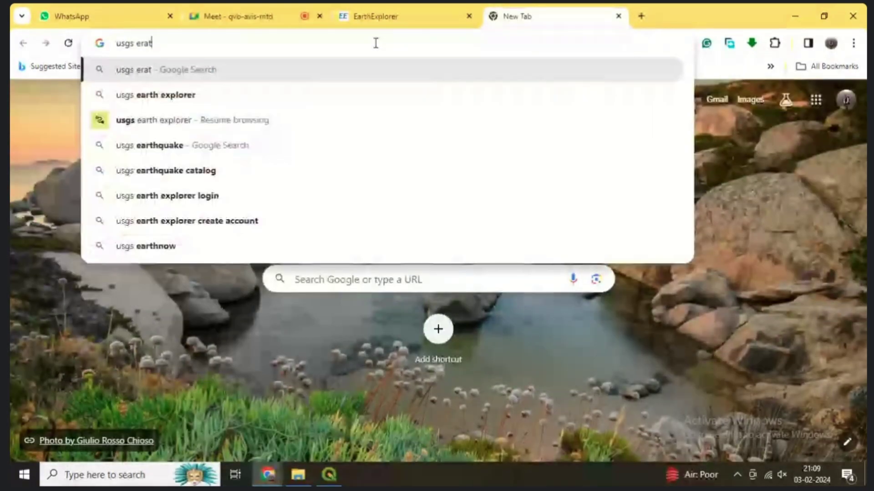
{"action": "key", "text": "BackSpace"}
{"action": "key", "text": "BackSpace"}
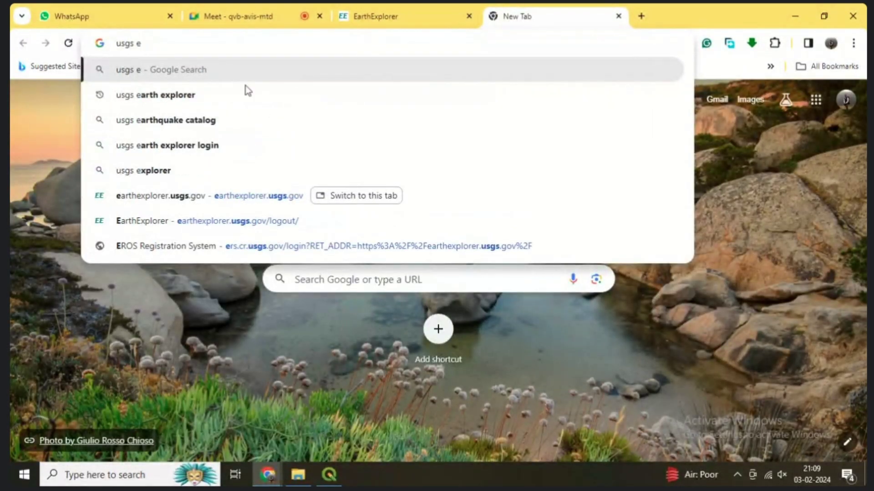
{"action": "left_click", "coordinate": [172, 95]}
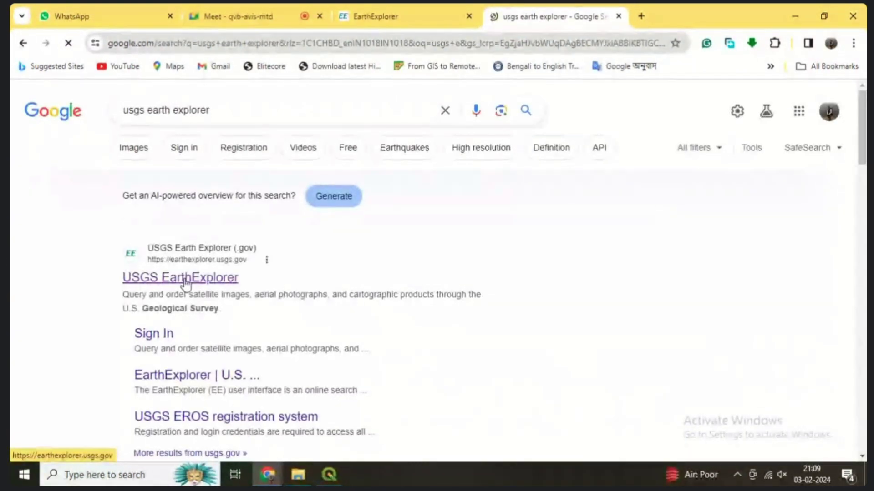
{"action": "left_click", "coordinate": [185, 282]}
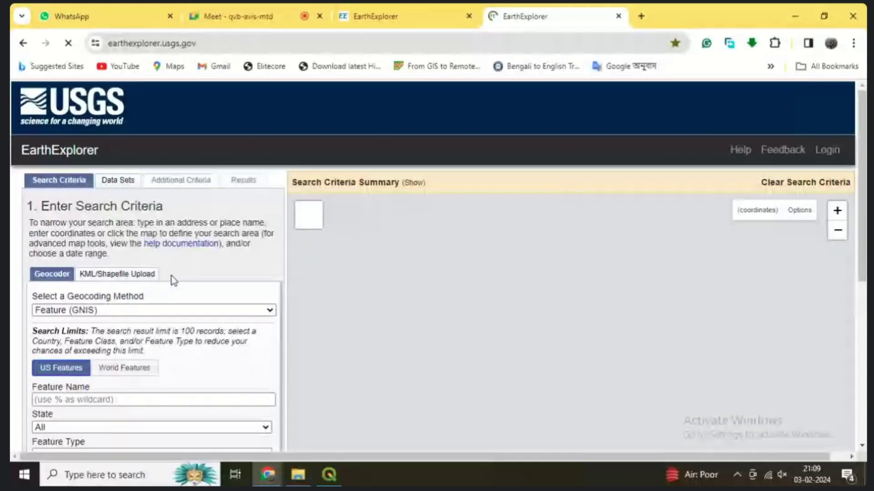
Copy the EarthExplorer web address and send it to the "2nd semester online 1st phase" WhatsApp group
{"action": "key", "text": "ctrl+l"}
{"action": "key", "text": "ctrl+c"}
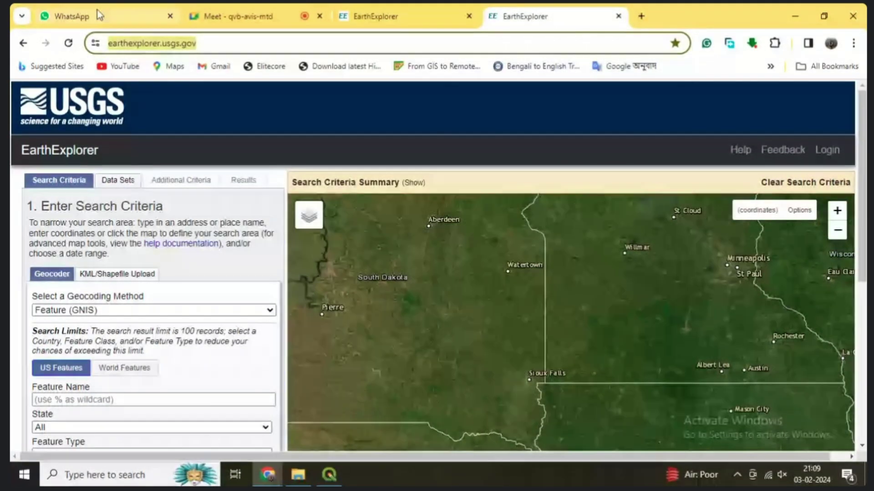
{"action": "left_click", "coordinate": [110, 19]}
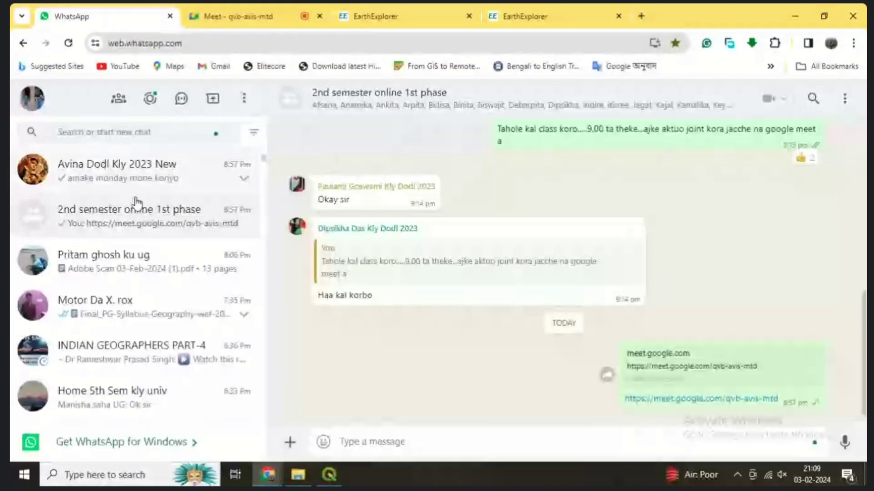
{"action": "left_click", "coordinate": [369, 451]}
{"action": "key", "text": "ctrl+v"}
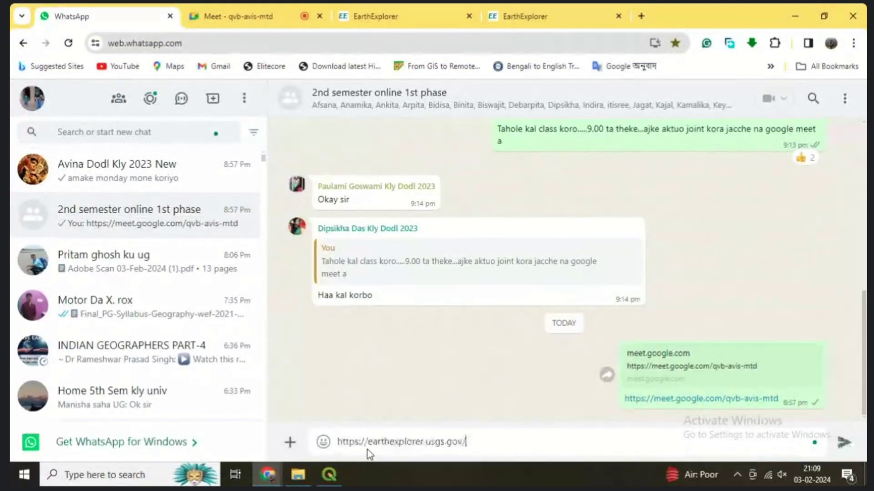
{"action": "key", "text": "Return"}
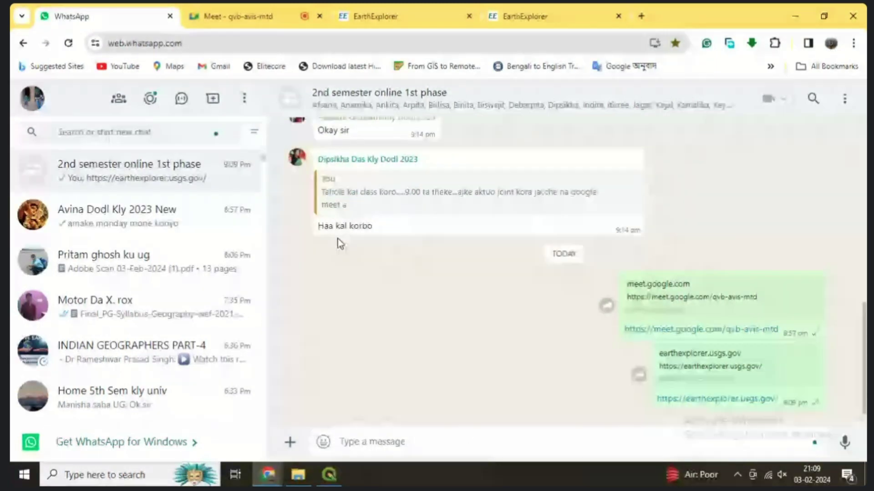
Return to EarthExplorer, log out of the registered account and open the form for creating a new account
{"action": "left_click", "coordinate": [489, 20]}
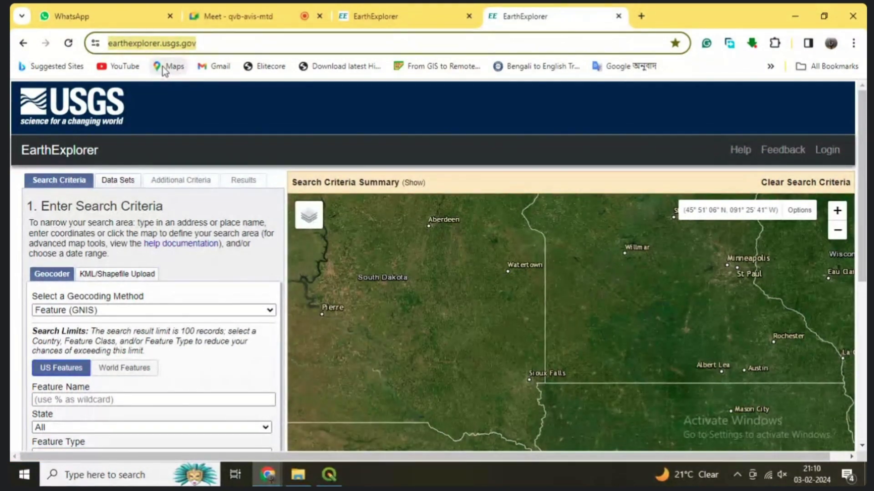
{"action": "left_click", "coordinate": [825, 157]}
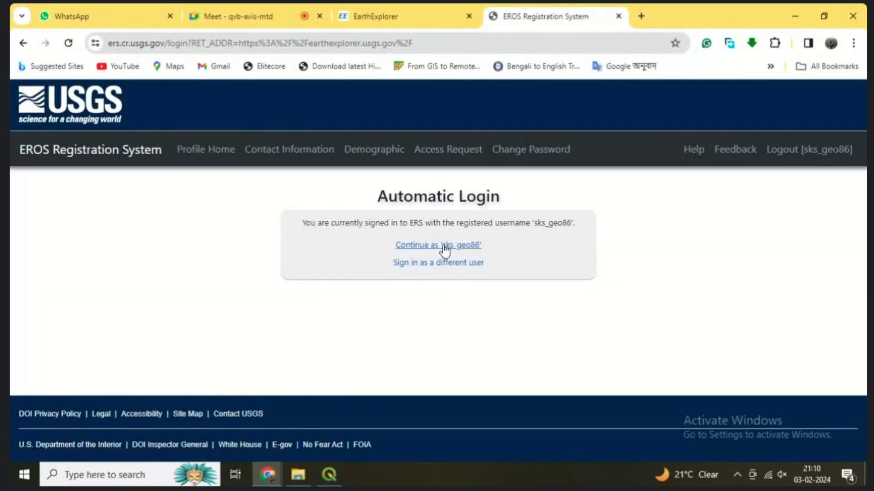
{"action": "left_click", "coordinate": [790, 151]}
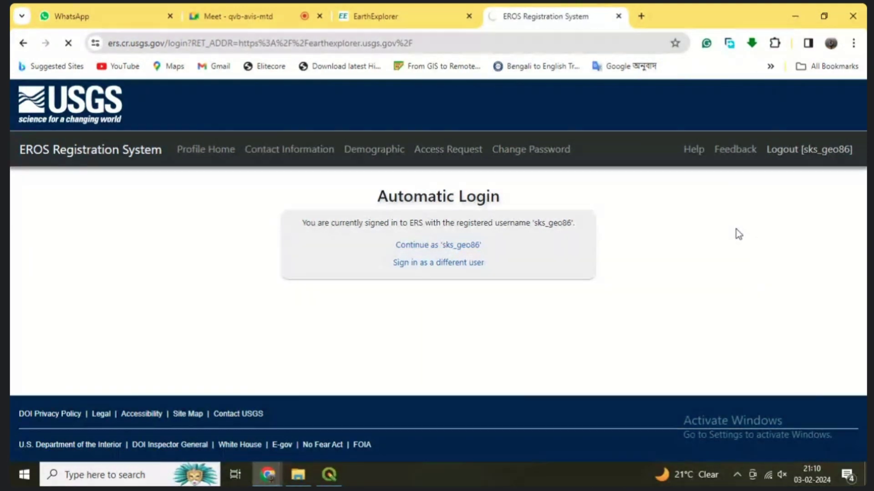
{"action": "scroll", "coordinate": [681, 283], "scroll_direction": "down", "scroll_amount": 5}
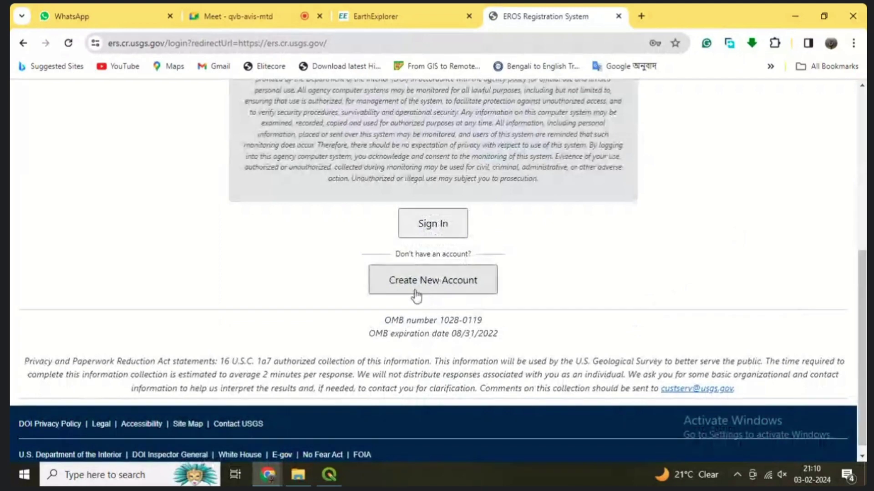
{"action": "left_click", "coordinate": [445, 293]}
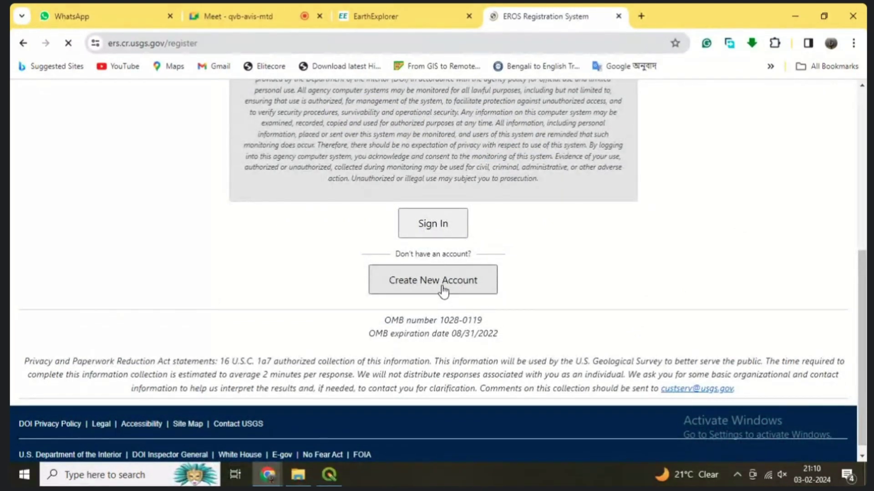
Review the registration form's username and password requirements, and close the registration page
{"action": "scroll", "coordinate": [361, 256], "scroll_direction": "down", "scroll_amount": 4}
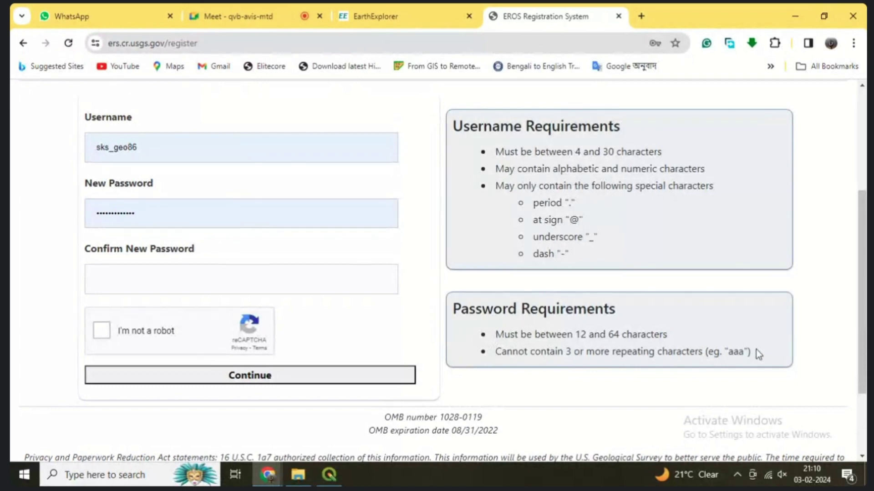
{"action": "scroll", "coordinate": [230, 264], "scroll_direction": "up", "scroll_amount": 2}
{"action": "scroll", "coordinate": [233, 276], "scroll_direction": "down", "scroll_amount": 1}
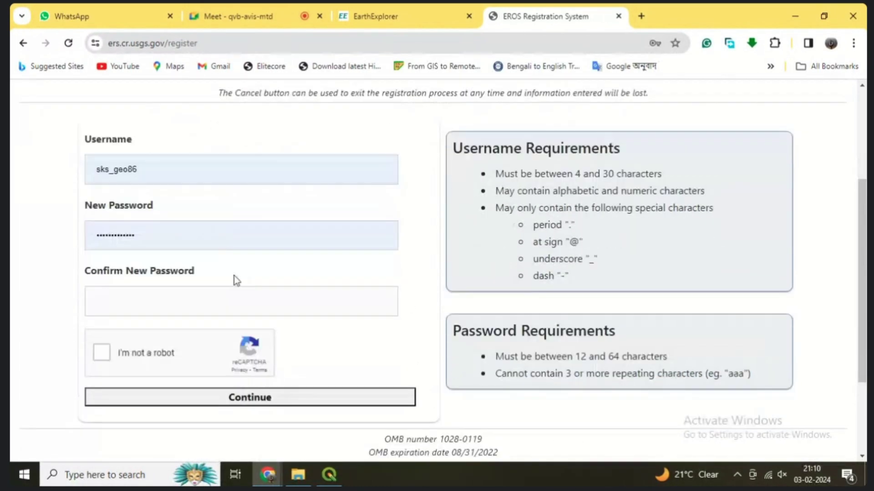
{"action": "scroll", "coordinate": [234, 276], "scroll_direction": "down", "scroll_amount": 2}
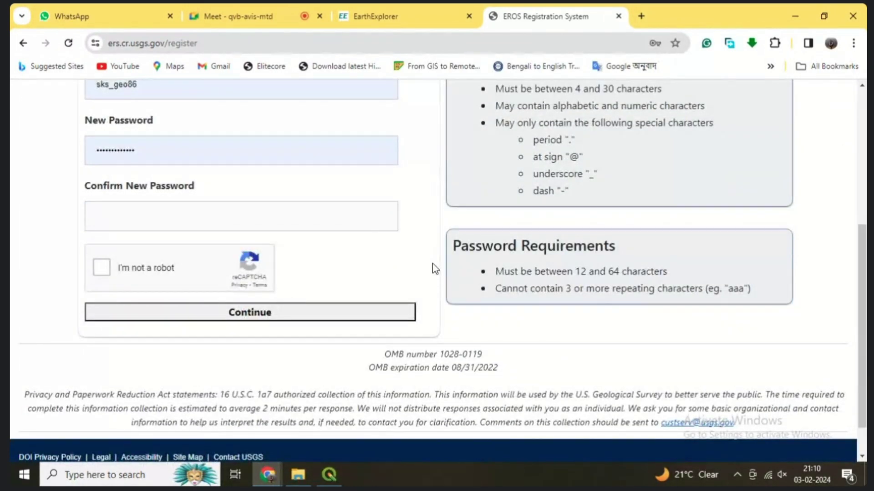
{"action": "scroll", "coordinate": [431, 266], "scroll_direction": "up", "scroll_amount": 3}
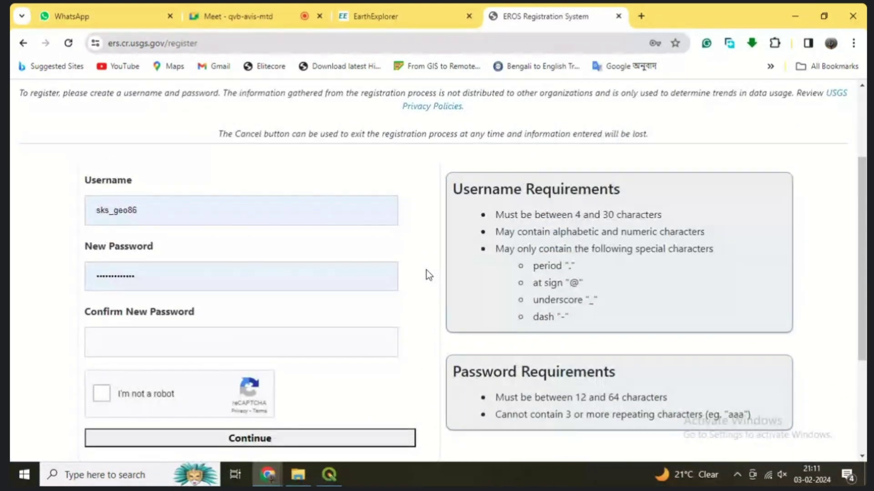
{"action": "scroll", "coordinate": [425, 275], "scroll_direction": "up", "scroll_amount": 3}
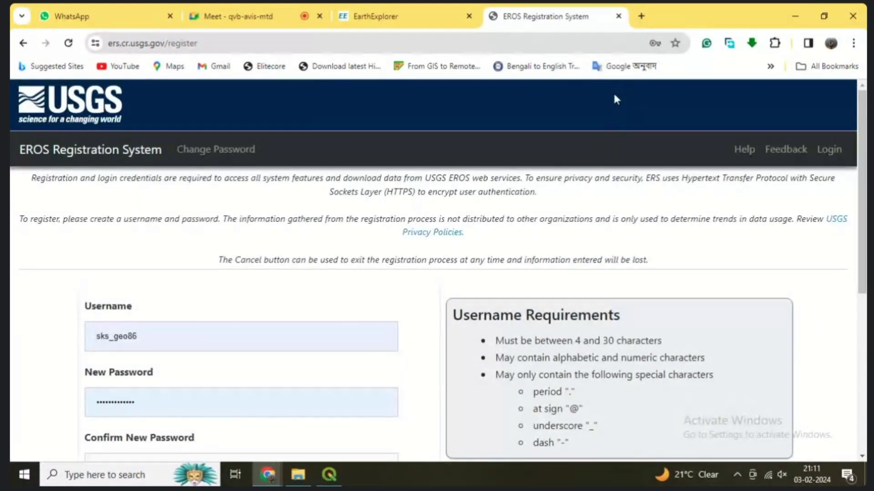
{"action": "left_click", "coordinate": [619, 16]}
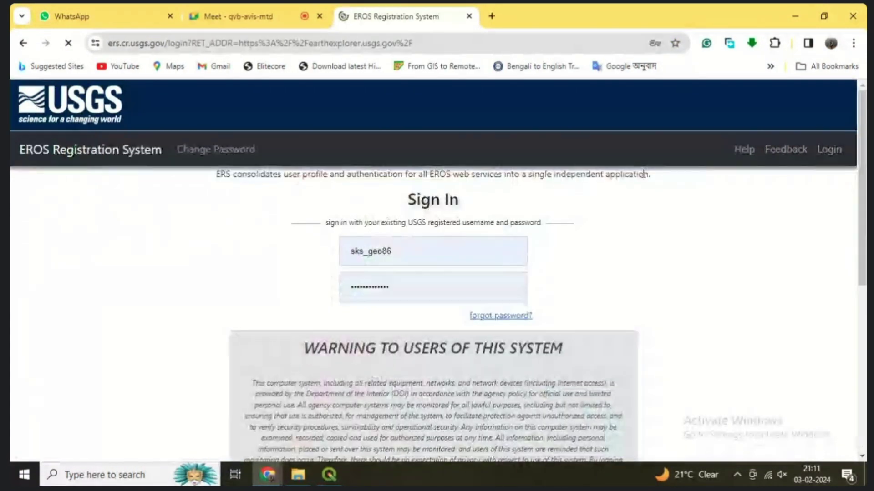
Sign in to EarthExplorer with the already filled-in account credentials
{"action": "scroll", "coordinate": [612, 235], "scroll_direction": "down", "scroll_amount": 5}
{"action": "scroll", "coordinate": [612, 235], "scroll_direction": "down", "scroll_amount": 1}
{"action": "left_click", "coordinate": [451, 238]}
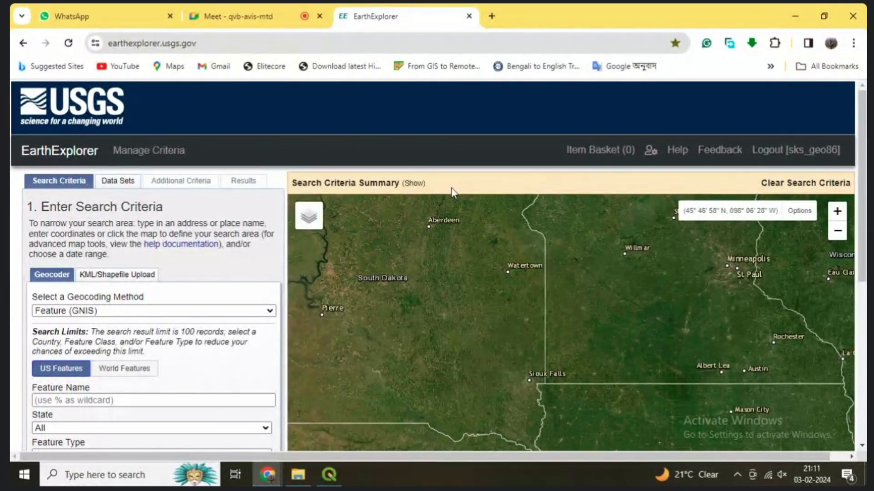
Set the geocoder's feature search to World Features and make the feature name ready for entry
{"action": "scroll", "coordinate": [256, 316], "scroll_direction": "down", "scroll_amount": 2}
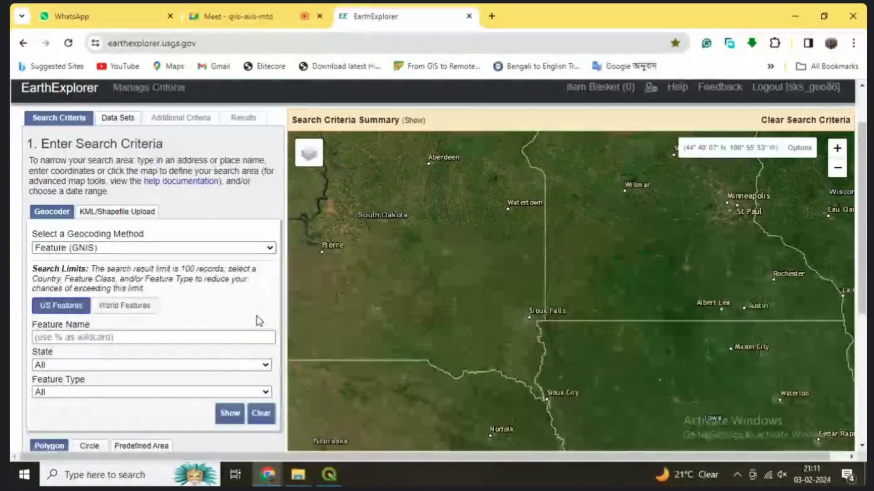
{"action": "scroll", "coordinate": [261, 232], "scroll_direction": "up", "scroll_amount": 2}
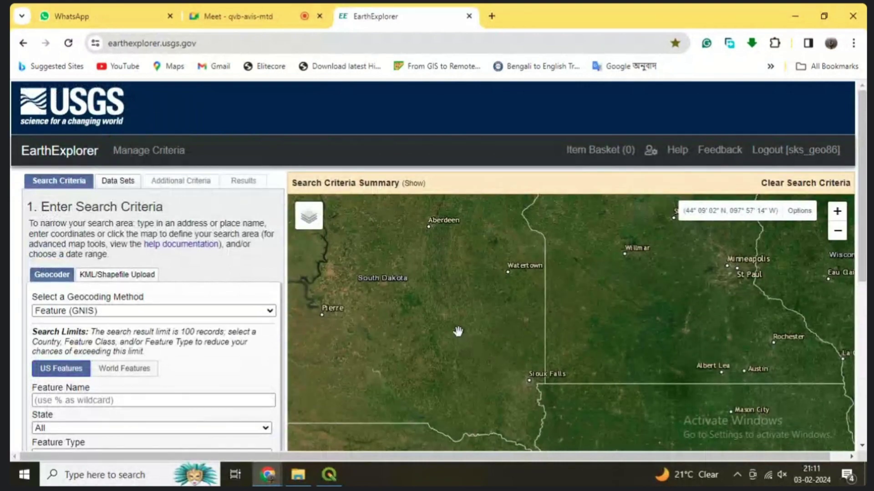
{"action": "scroll", "coordinate": [457, 334], "scroll_direction": "down", "scroll_amount": 1}
{"action": "scroll", "coordinate": [99, 184], "scroll_direction": "down", "scroll_amount": 3}
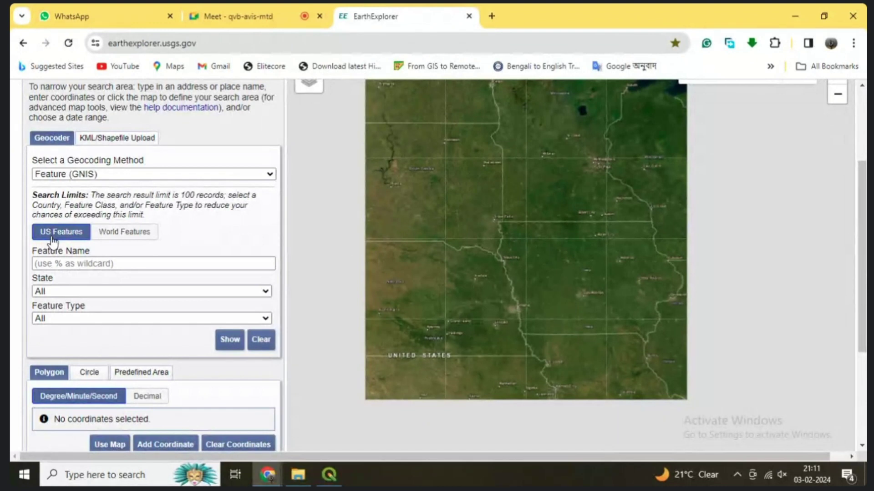
{"action": "left_click", "coordinate": [121, 235]}
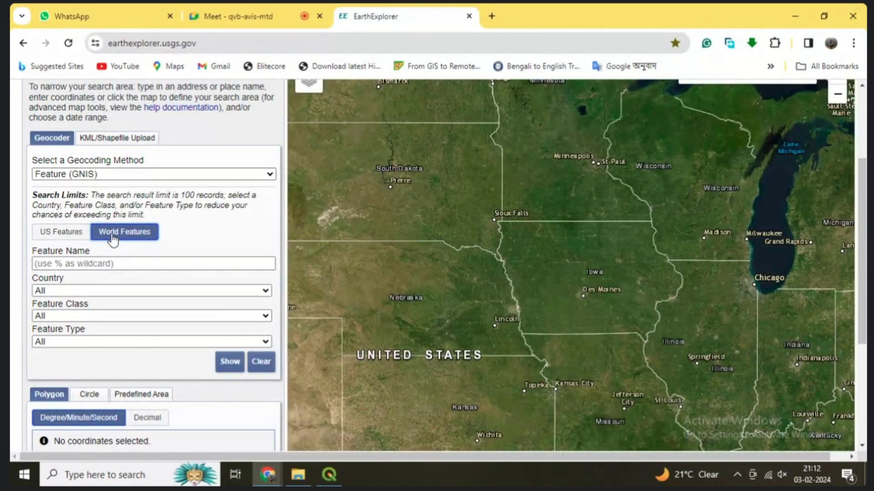
{"action": "left_click", "coordinate": [71, 263]}
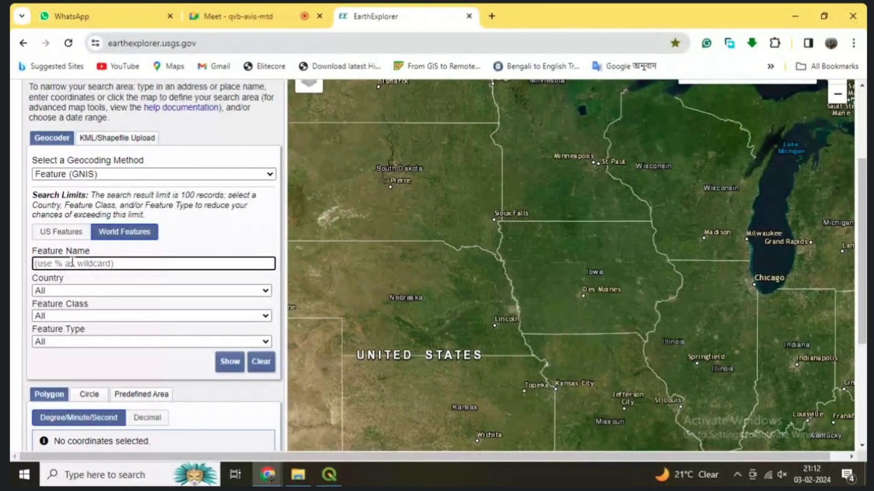
{"action": "type", "text": "west ben"}
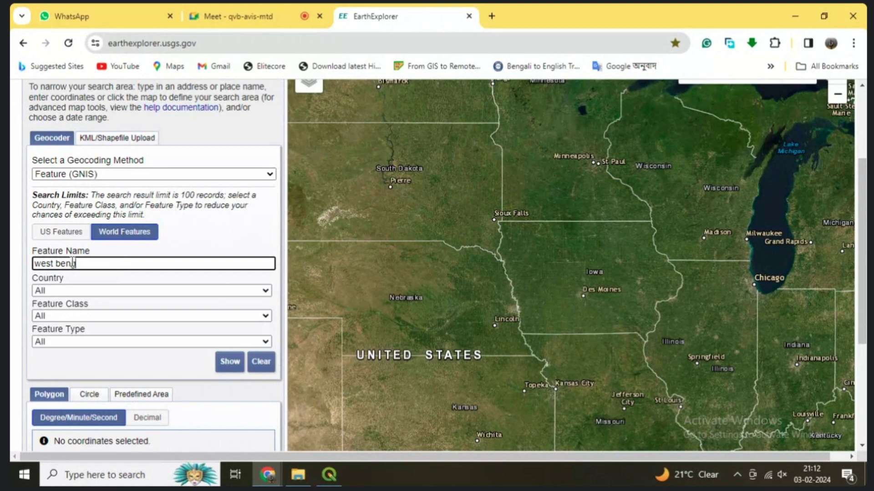
{"action": "key", "text": "BackSpace"}
{"action": "key", "text": "BackSpace"}
{"action": "key", "text": "BackSpace"}
{"action": "key", "text": "BackSpace"}
{"action": "key", "text": "BackSpace"}
{"action": "key", "text": "BackSpace"}
{"action": "key", "text": "BackSpace"}
{"action": "key", "text": "BackSpace"}
{"action": "key", "text": "BackSpace"}
{"action": "key", "text": "BackSpace"}
Search the world features for the feature name "Ranaghat, West Bengal" with the country set to INDIA
{"action": "type", "text": "Ranaghal"}
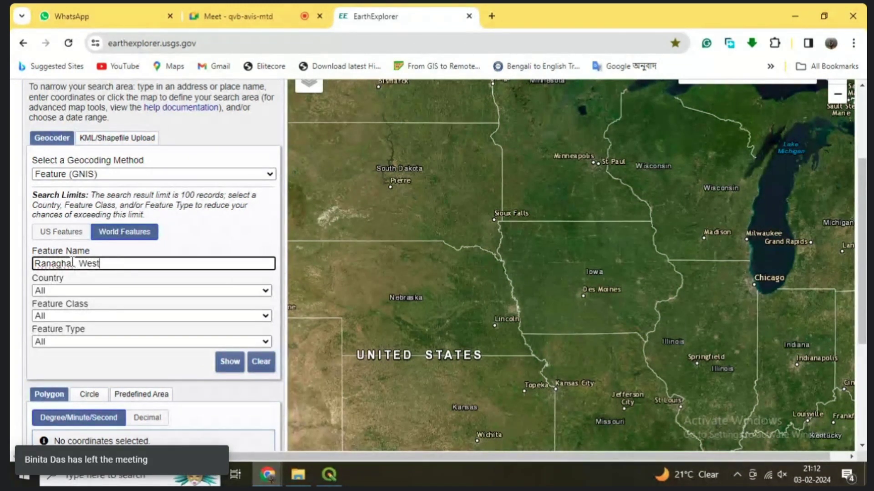
{"action": "type", "text": "gal"}
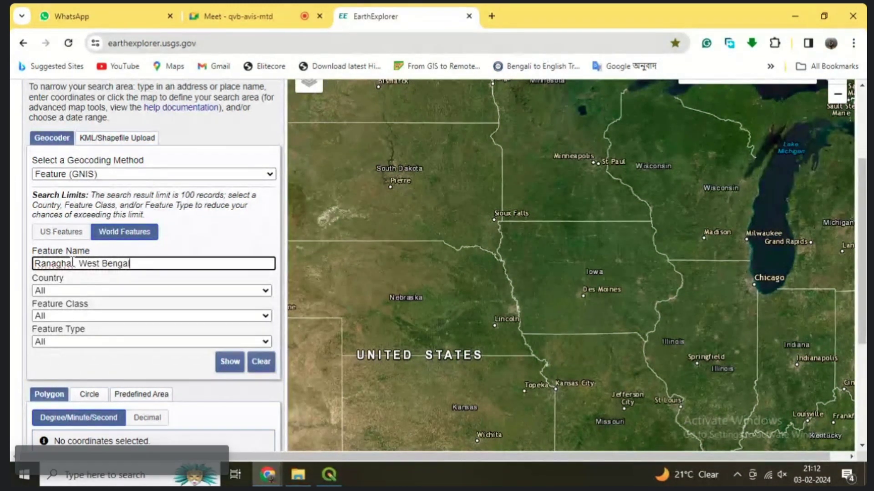
{"action": "left_click", "coordinate": [54, 292]}
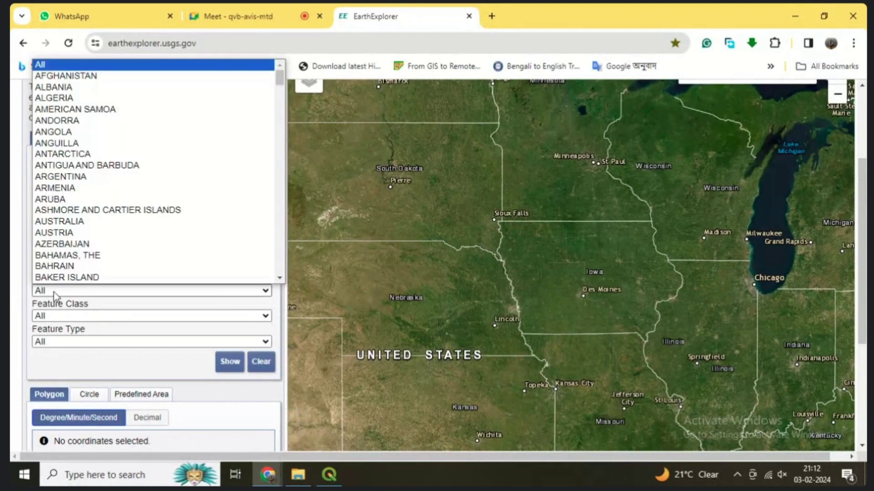
{"action": "type", "text": "india"}
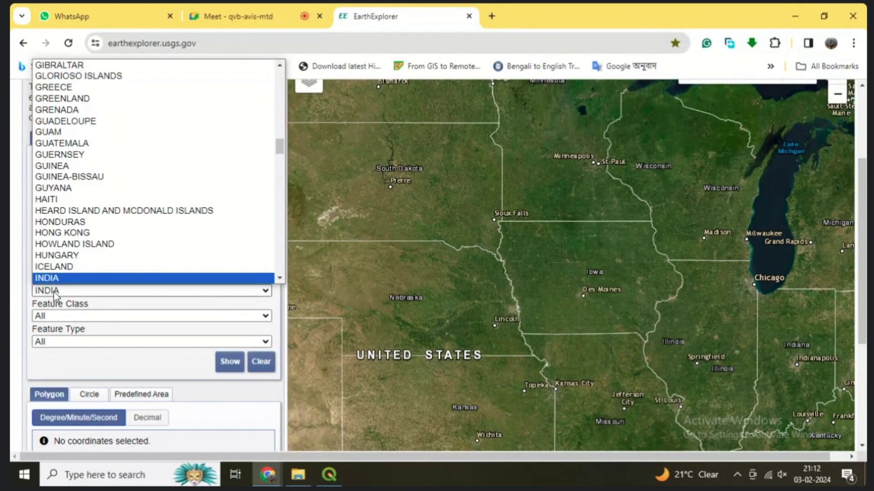
{"action": "left_click", "coordinate": [49, 281]}
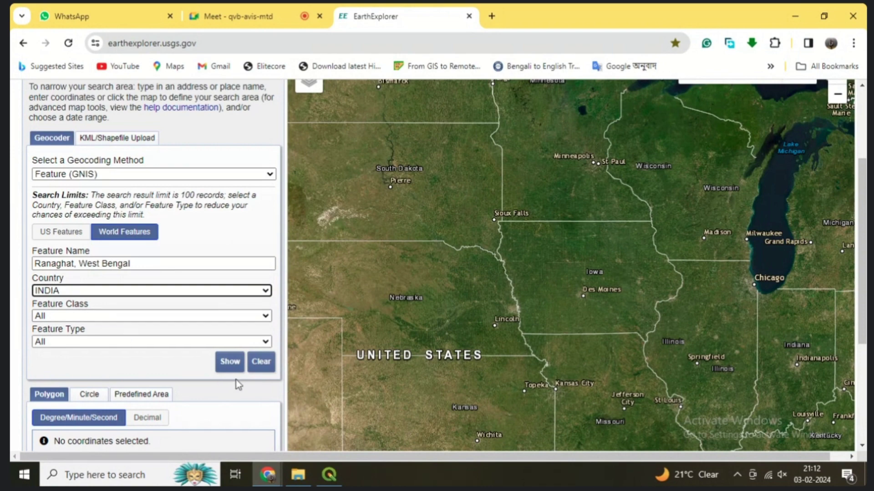
{"action": "left_click", "coordinate": [234, 364]}
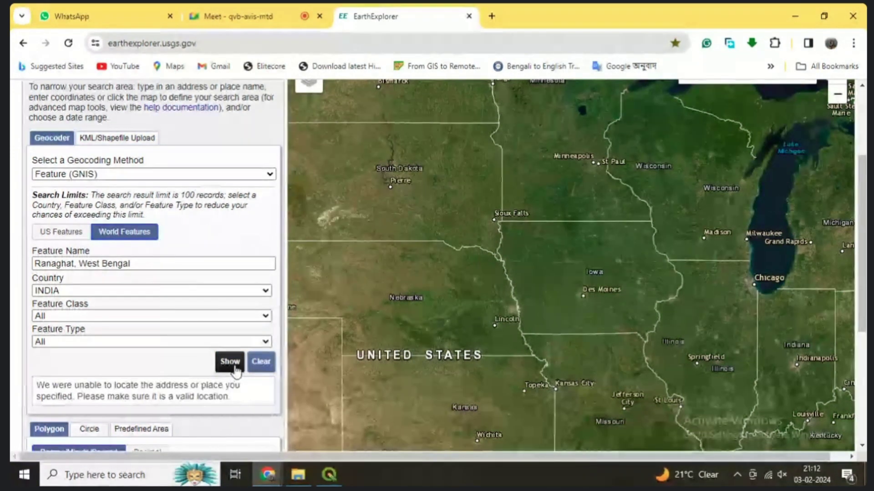
{"action": "scroll", "coordinate": [142, 351], "scroll_direction": "down", "scroll_amount": 3}
{"action": "scroll", "coordinate": [142, 358], "scroll_direction": "up", "scroll_amount": 3}
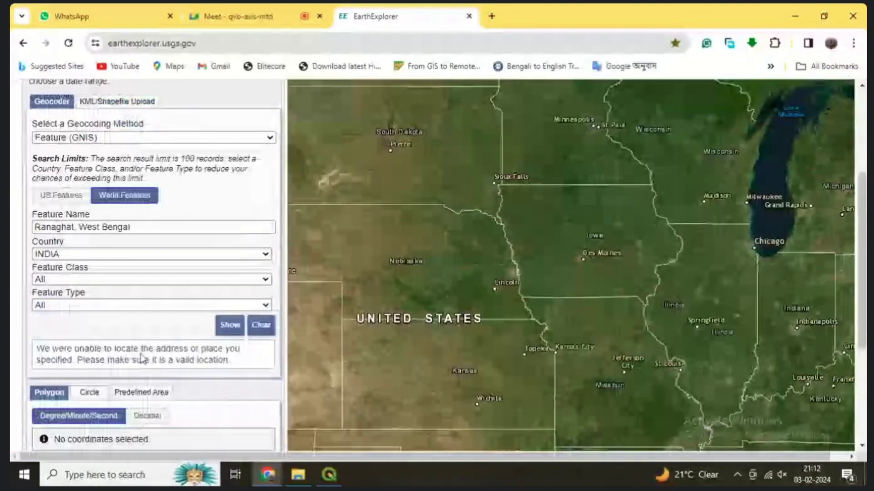
Search the world features for the feature name "Shantipur, West Bengal"
{"action": "scroll", "coordinate": [99, 315], "scroll_direction": "down", "scroll_amount": 1}
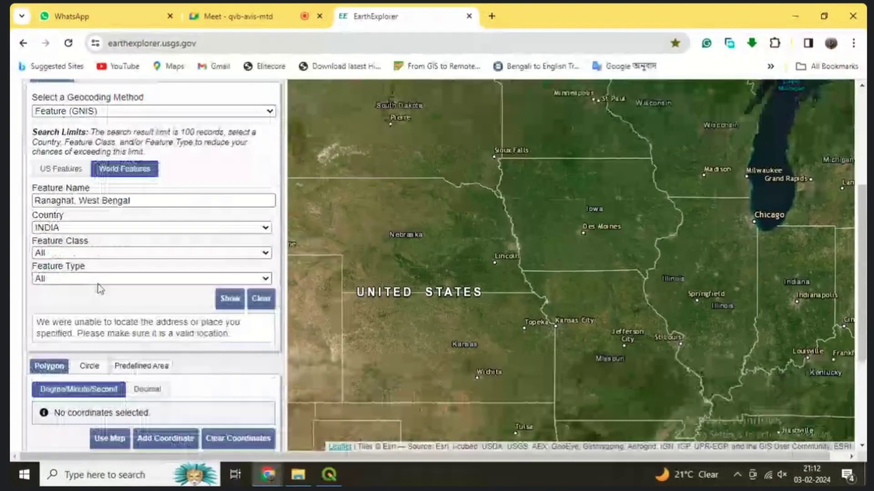
{"action": "left_click_drag", "start_coordinate": [75, 207], "coordinate": [23, 206]}
{"action": "key", "text": "BackSpace"}
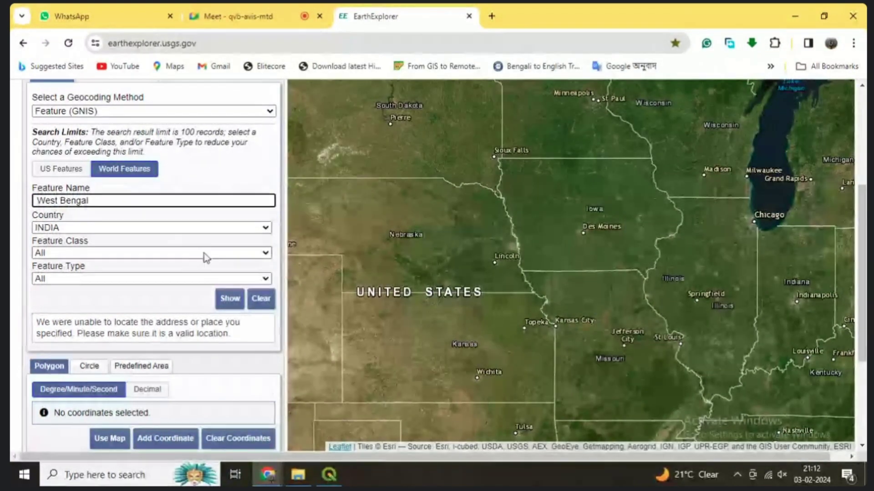
{"action": "type", "text": "Shantip"}
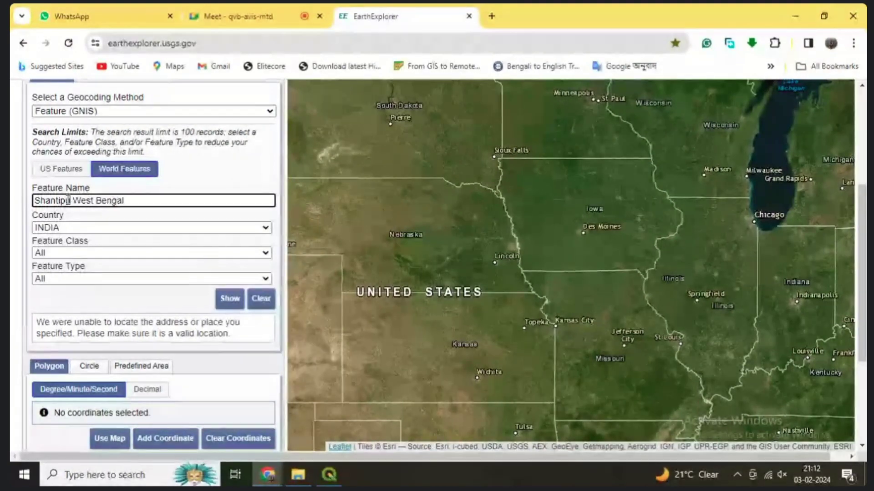
{"action": "type", "text": "ur"}
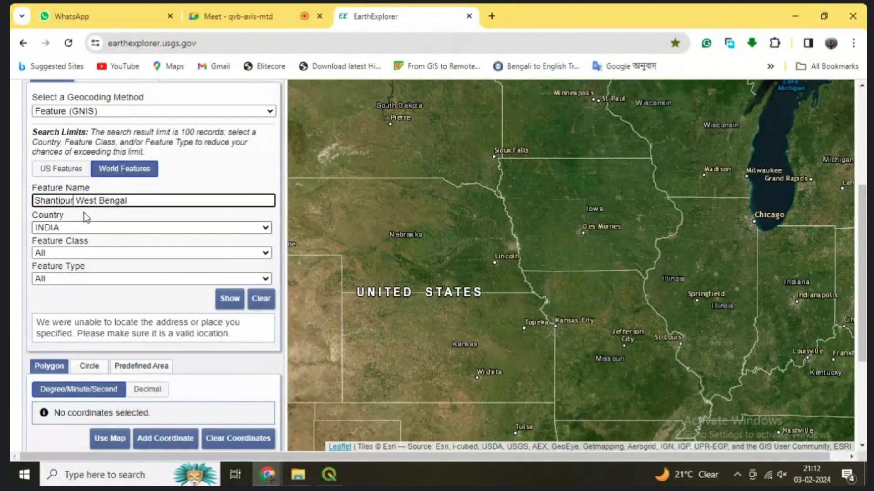
{"action": "key", "text": "Left"}
{"action": "type", "text": ","}
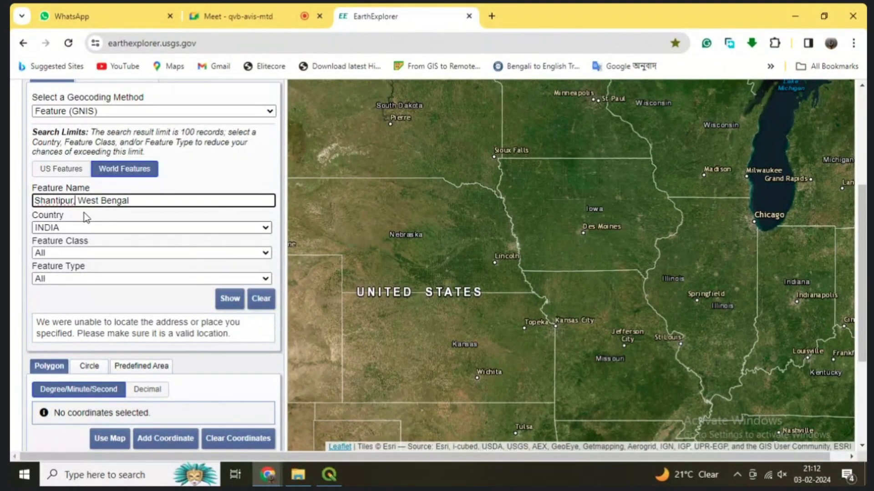
{"action": "left_click", "coordinate": [232, 301]}
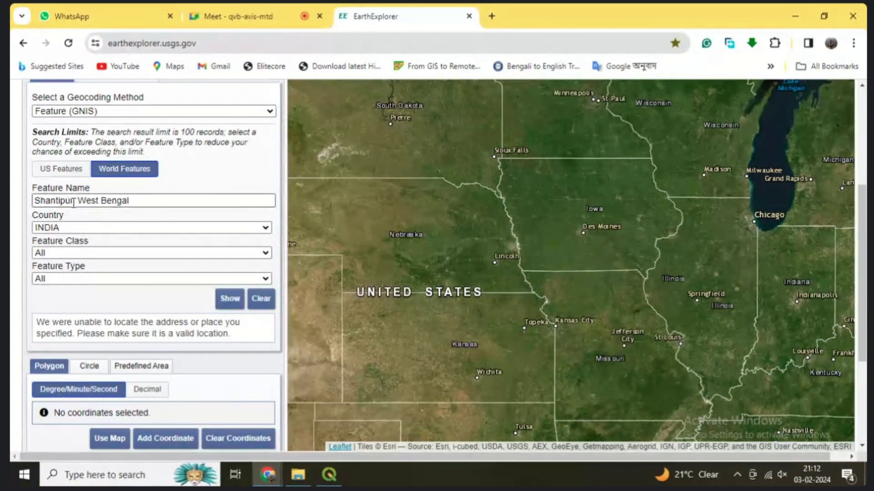
Search the world features for the feature name "kolkata, West Bengal"
{"action": "left_click_drag", "start_coordinate": [73, 203], "coordinate": [28, 211]}
{"action": "type", "text": "kolk"}
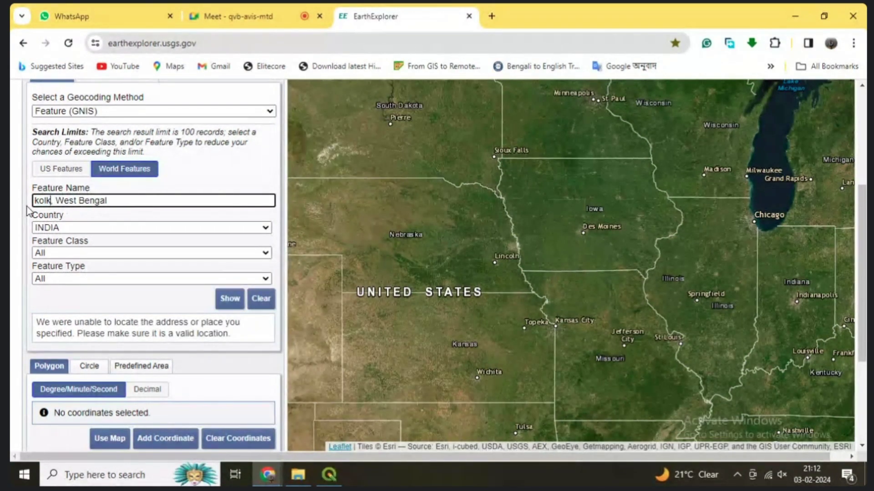
{"action": "type", "text": "ata"}
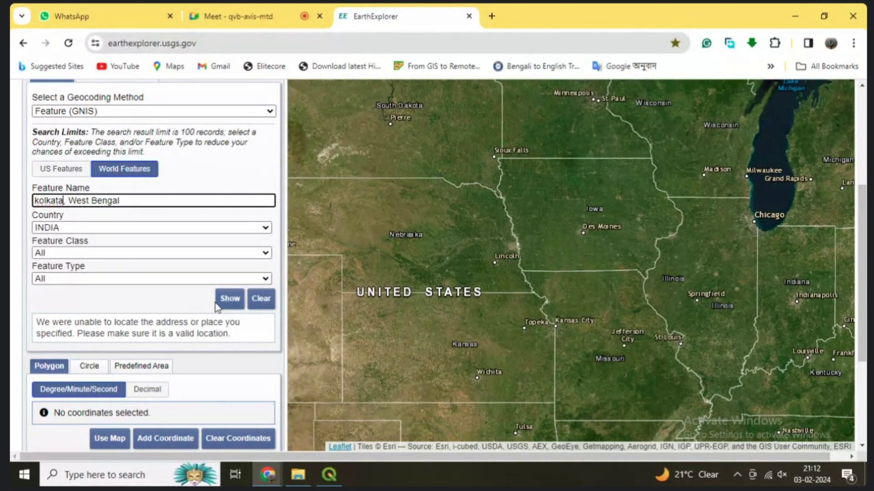
{"action": "left_click", "coordinate": [229, 304]}
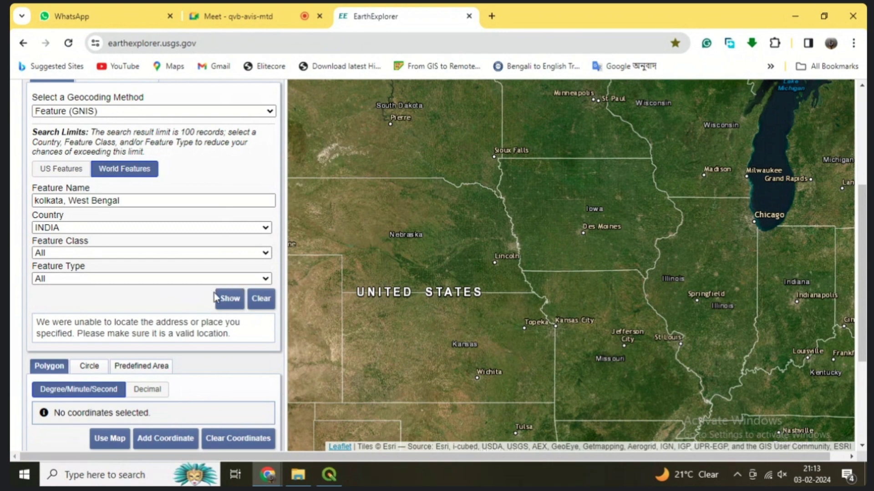
{"action": "scroll", "coordinate": [223, 303], "scroll_direction": "down", "scroll_amount": 3}
{"action": "scroll", "coordinate": [220, 302], "scroll_direction": "up", "scroll_amount": 3}
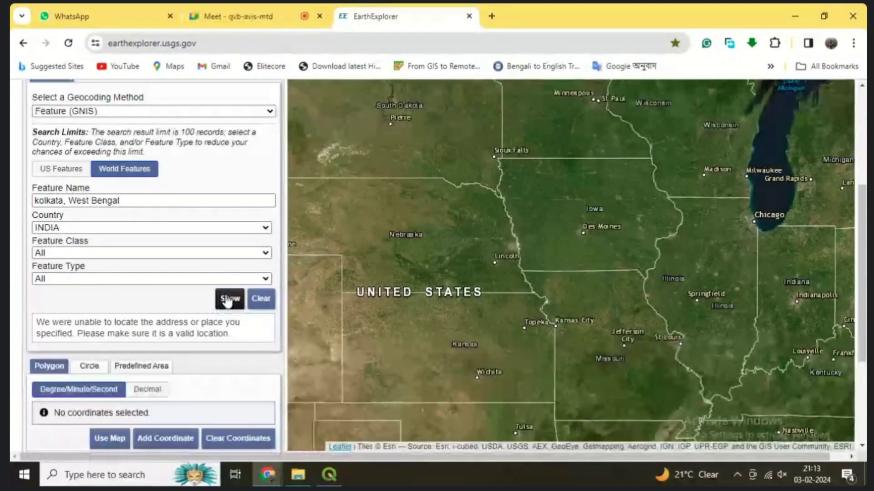
{"action": "left_click", "coordinate": [220, 302]}
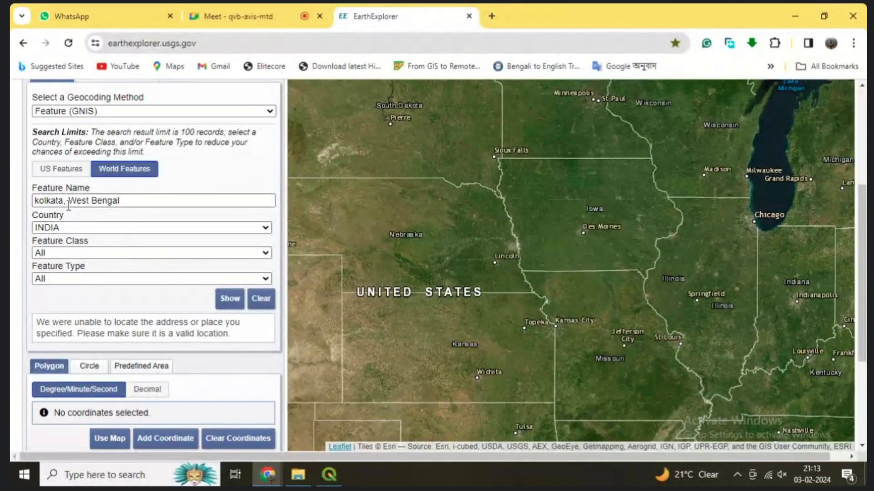
Search the world features for just "Kolkata", without the state name
{"action": "left_click_drag", "start_coordinate": [121, 200], "coordinate": [24, 204]}
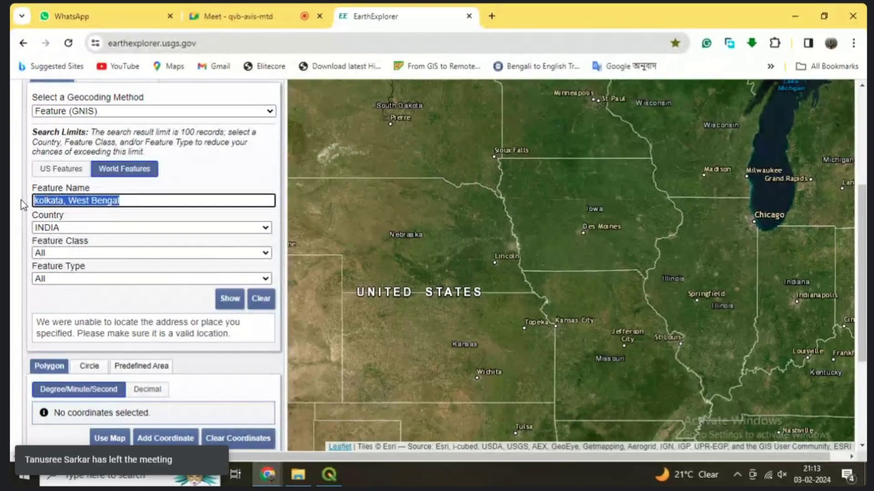
{"action": "type", "text": "Kolkata"}
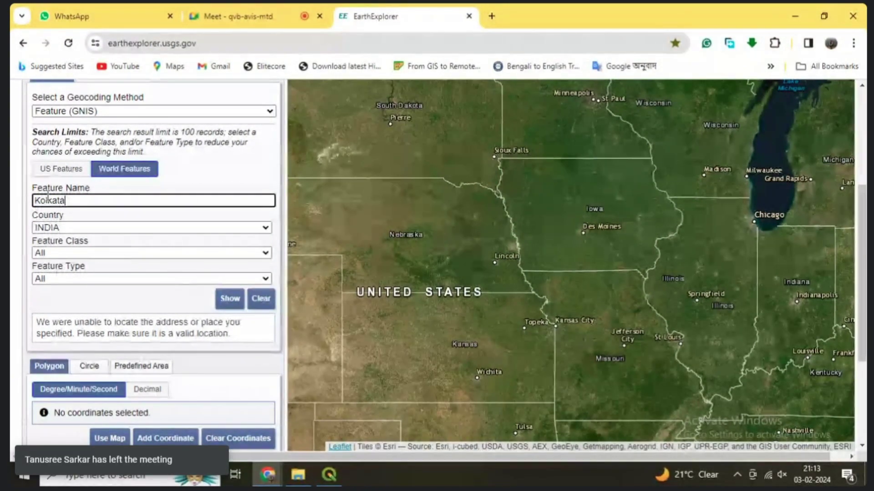
{"action": "left_click", "coordinate": [228, 304]}
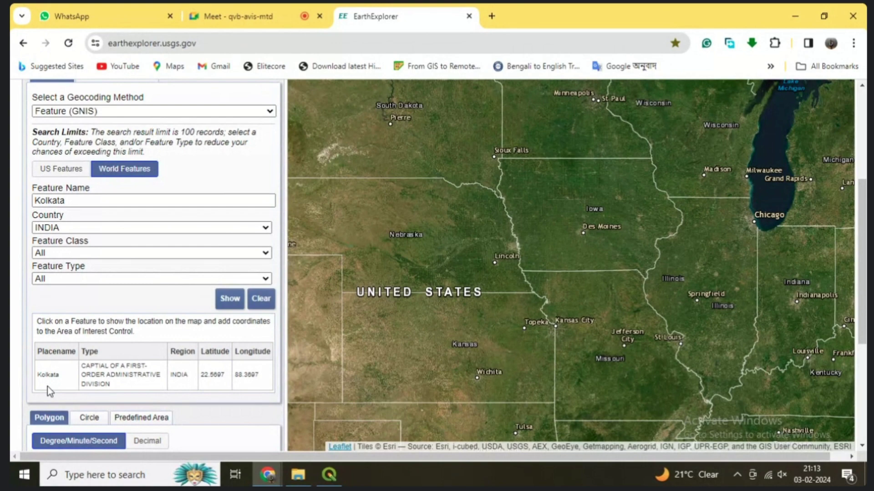
Search the world features for the feature name "Ranaghat" without the state
{"action": "left_click_drag", "start_coordinate": [75, 201], "coordinate": [24, 203]}
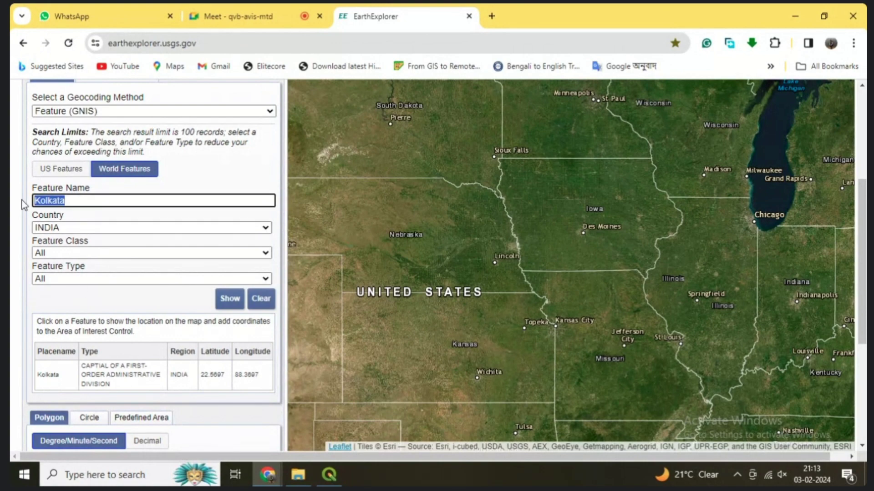
{"action": "type", "text": "Ra"}
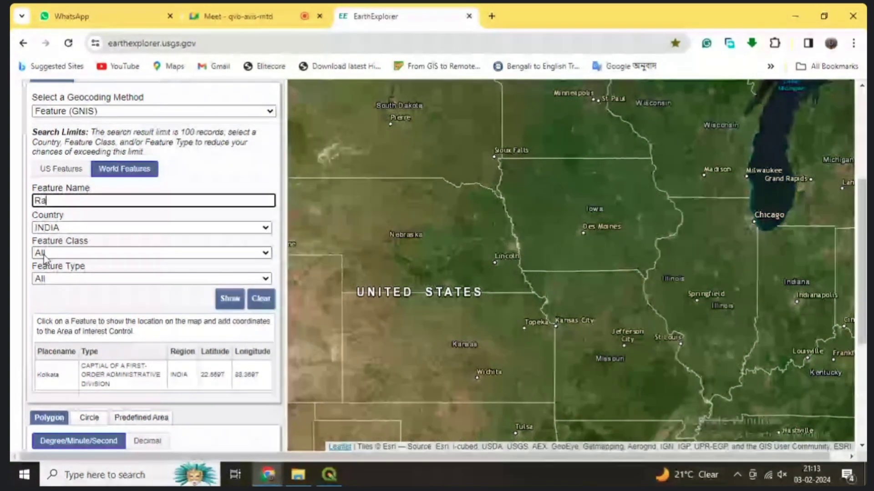
{"action": "type", "text": "naghat"}
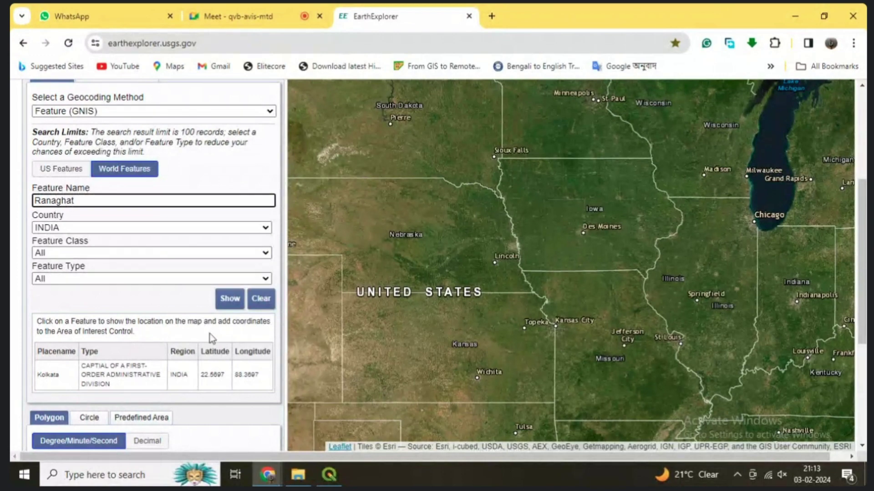
{"action": "left_click", "coordinate": [228, 304]}
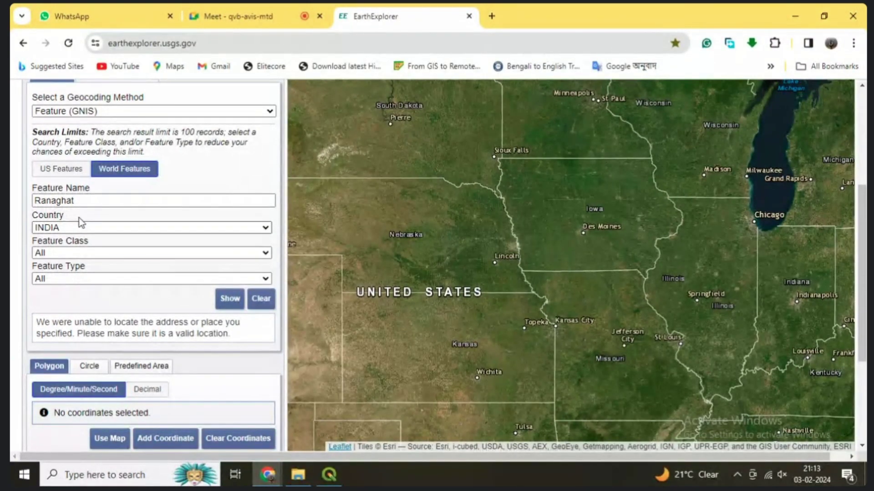
Search the world features for "Kolkata" again and add the found place's coordinates to the area of interest
{"action": "left_click_drag", "start_coordinate": [79, 201], "coordinate": [26, 204]}
{"action": "type", "text": "Kolkata"}
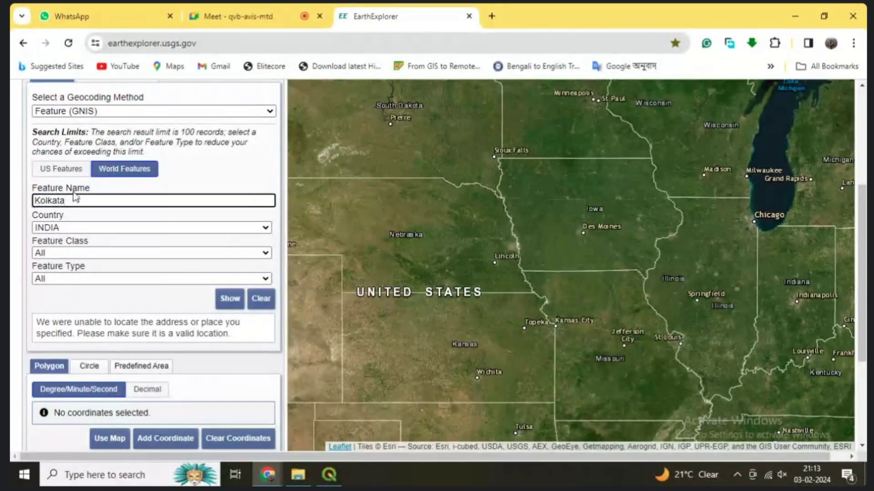
{"action": "left_click", "coordinate": [231, 300]}
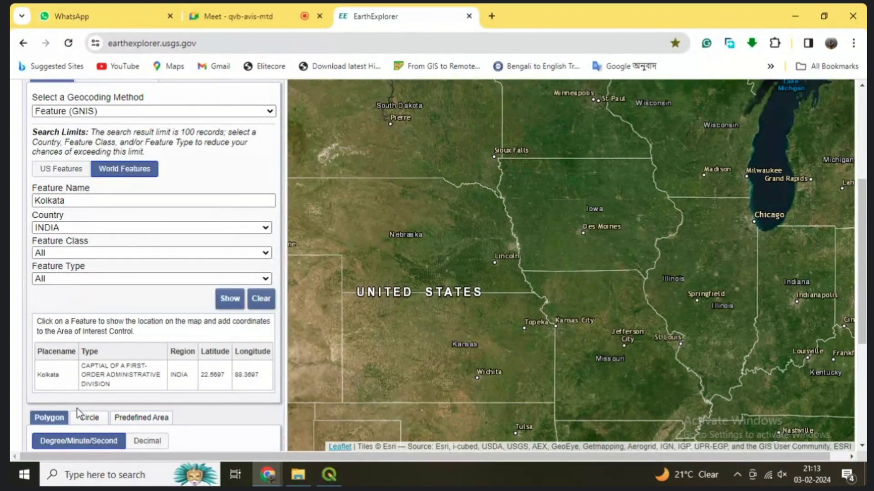
{"action": "left_click", "coordinate": [52, 378]}
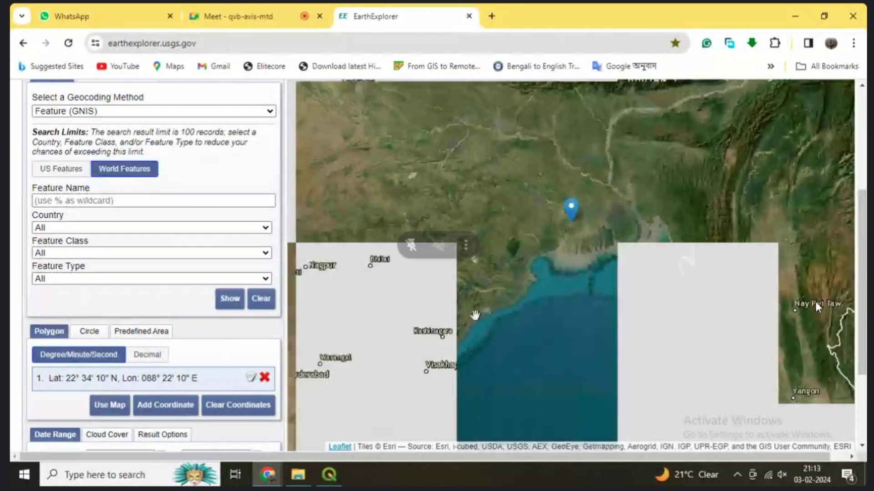
{"action": "scroll", "coordinate": [572, 217], "scroll_direction": "up", "scroll_amount": 3}
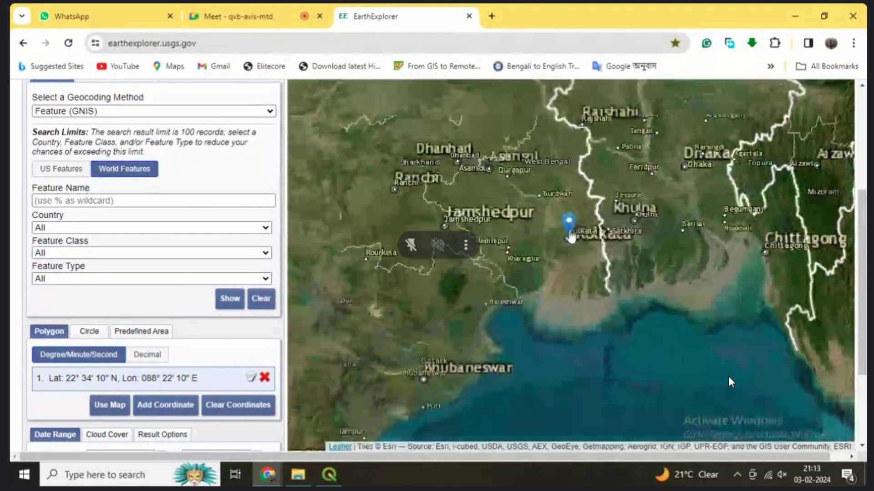
{"action": "scroll", "coordinate": [550, 364], "scroll_direction": "up", "scroll_amount": 3}
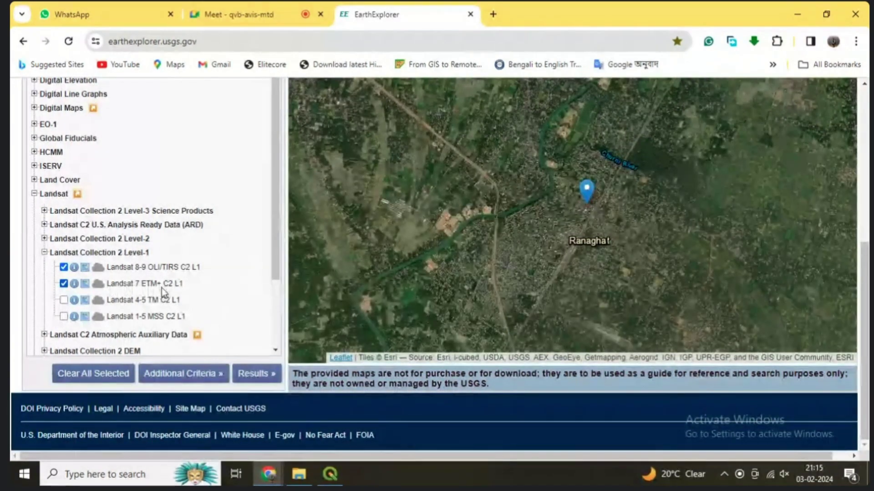
Look through the Landsat Collection 2 Level-2 data sets, and run the search with the already selected Level-1 data sets
{"action": "left_click", "coordinate": [45, 239]}
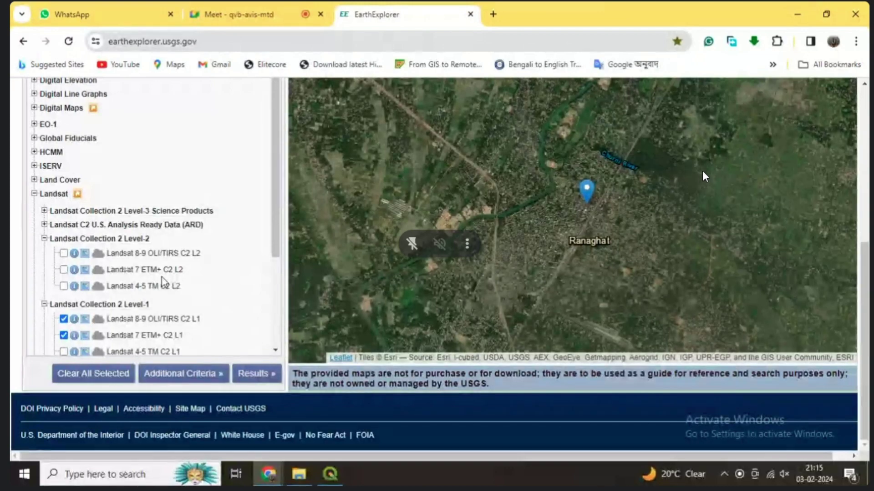
{"action": "left_click", "coordinate": [44, 239]}
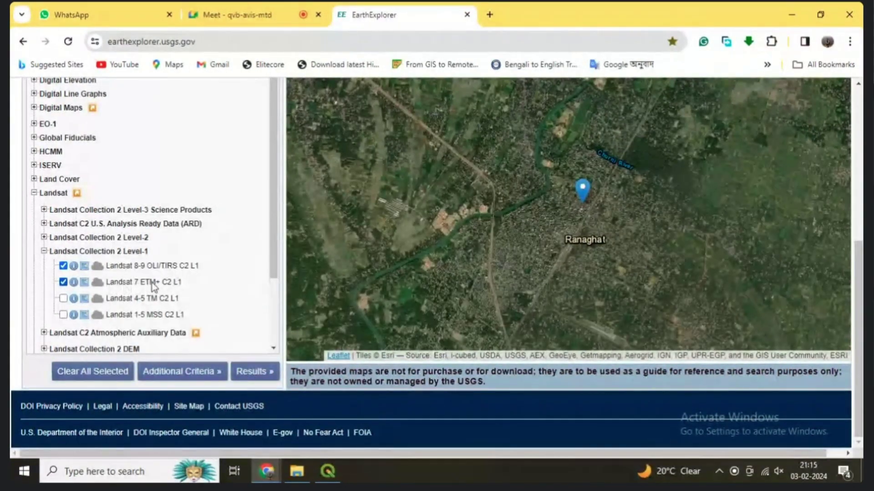
{"action": "left_click", "coordinate": [45, 238]}
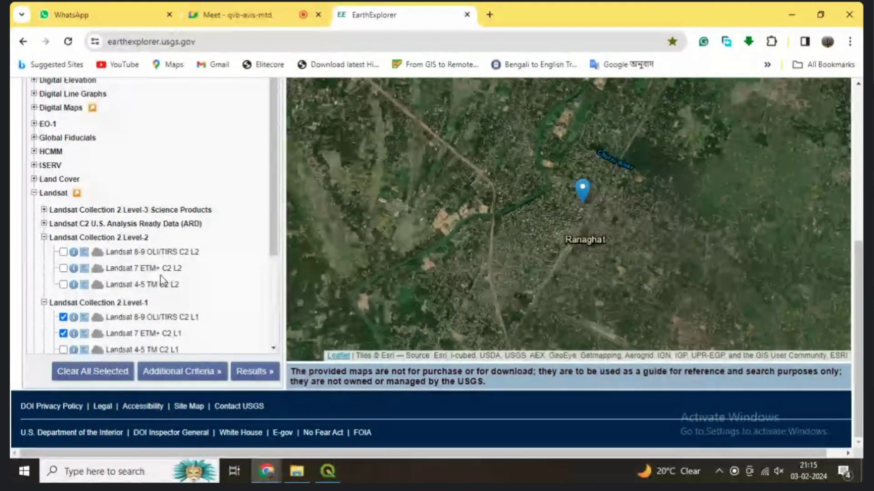
{"action": "left_click", "coordinate": [254, 371]}
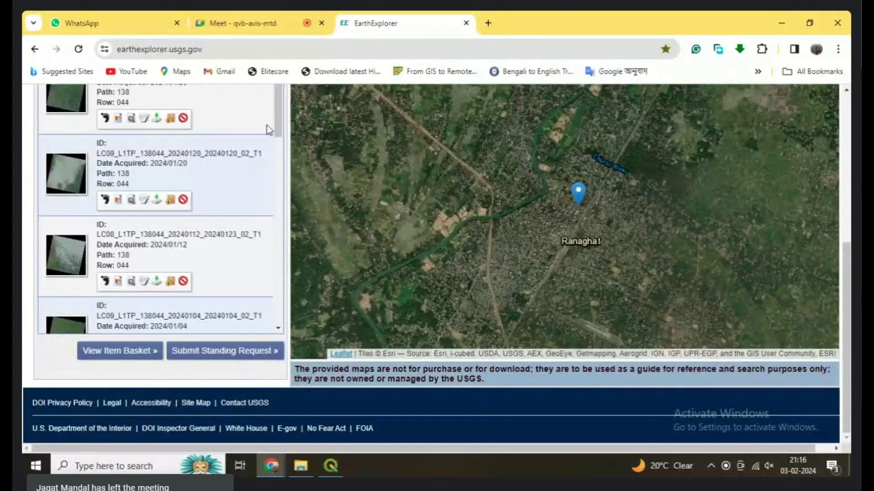
Show the footprint of the Landsat scene acquired 2024/01/28 on the map, and hide it again
{"action": "scroll", "coordinate": [267, 124], "scroll_direction": "up", "scroll_amount": 3}
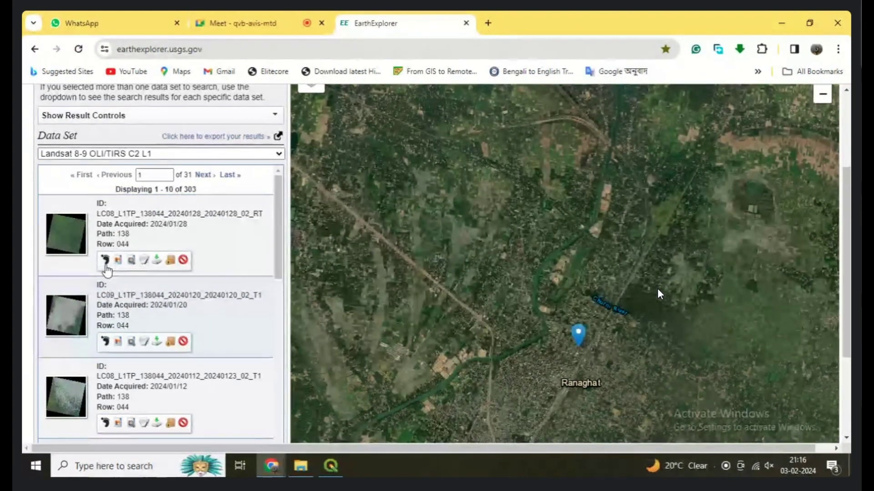
{"action": "left_click", "coordinate": [105, 261]}
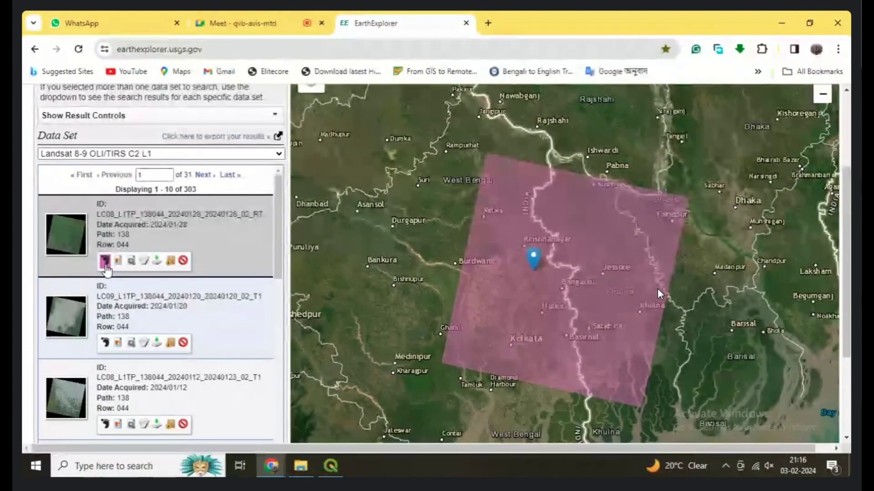
{"action": "left_click", "coordinate": [105, 261]}
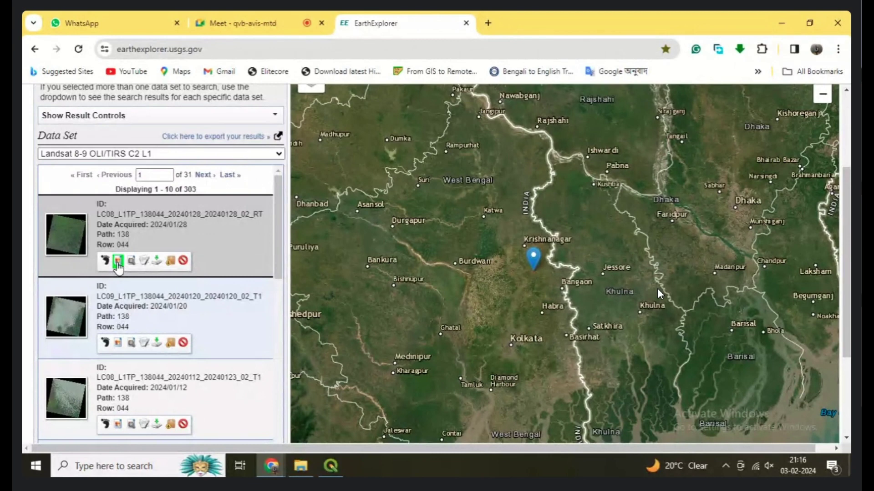
Inspect the browse overlay of the 2024/01/28 scene on the map, and replace it with the overlay of the 2024/01/20 scene
{"action": "left_click", "coordinate": [117, 263]}
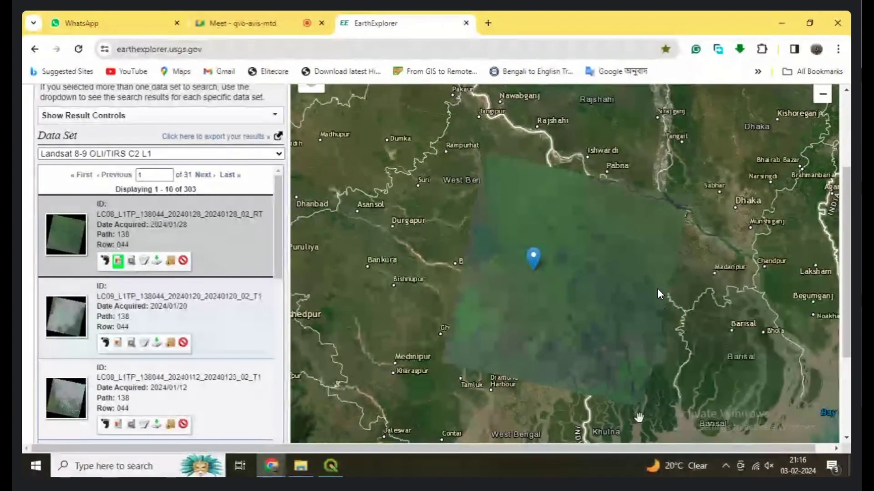
{"action": "scroll", "coordinate": [580, 268], "scroll_direction": "up", "scroll_amount": 2}
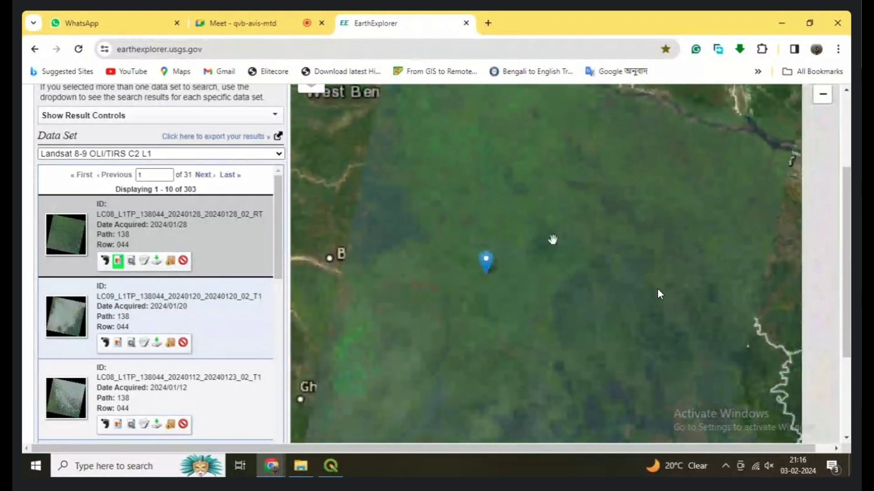
{"action": "scroll", "coordinate": [490, 195], "scroll_direction": "down", "scroll_amount": 1}
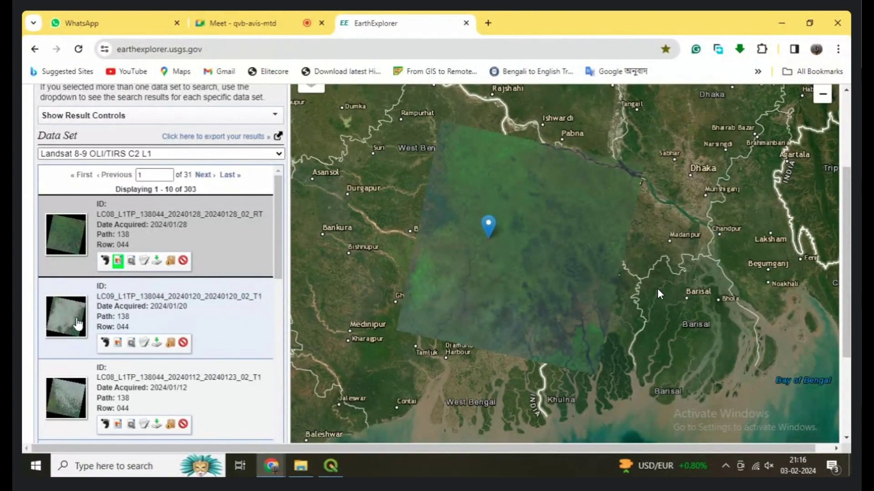
{"action": "left_click", "coordinate": [118, 261]}
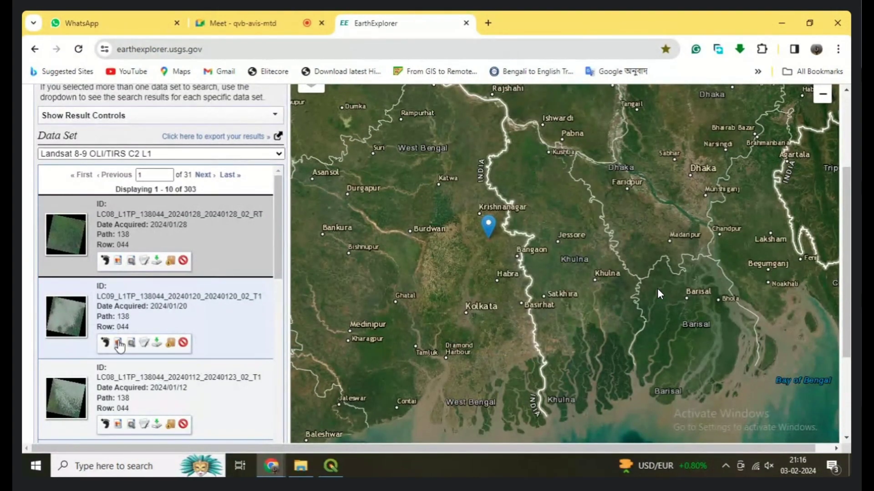
{"action": "left_click", "coordinate": [118, 342]}
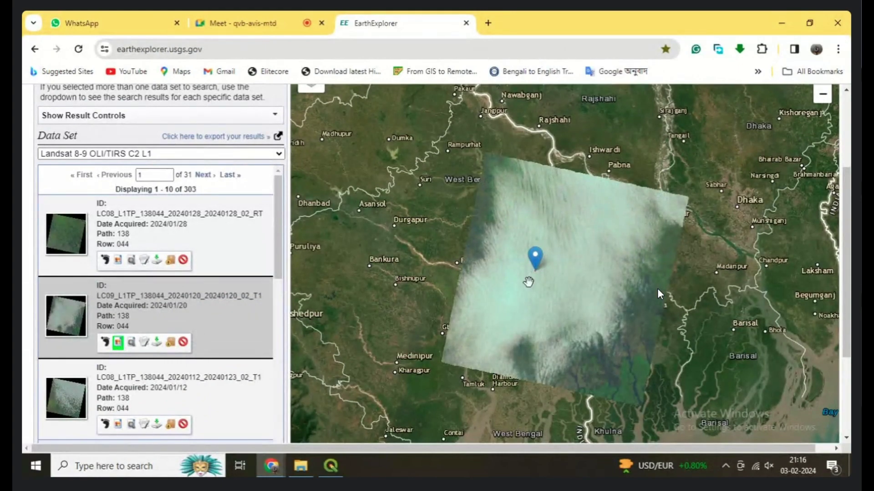
Examine the cloud cover in the browse overlay of the 2024/01/20 scene, and hide the overlay
{"action": "scroll", "coordinate": [541, 276], "scroll_direction": "up", "scroll_amount": 1}
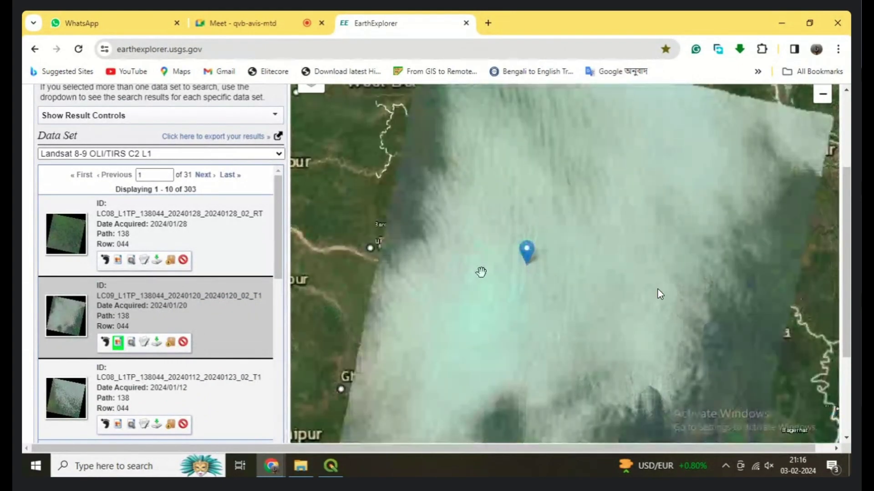
{"action": "scroll", "coordinate": [481, 271], "scroll_direction": "down", "scroll_amount": 1}
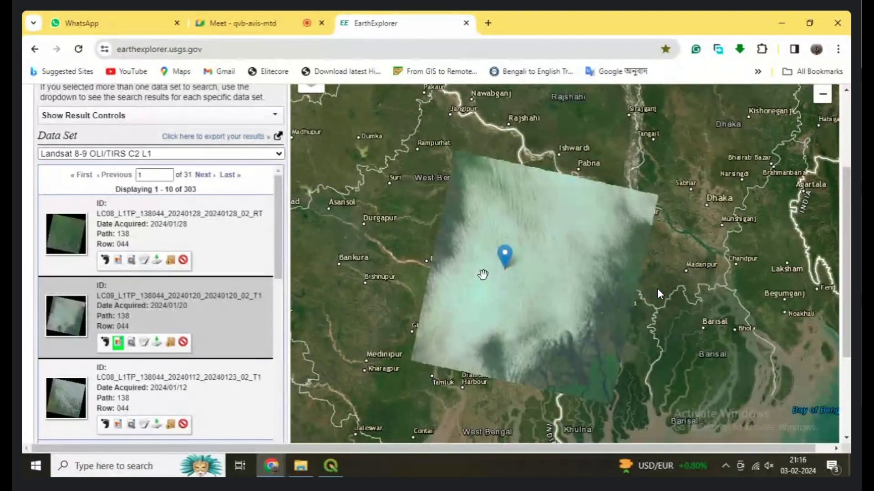
{"action": "left_click_drag", "start_coordinate": [278, 259], "coordinate": [277, 316]}
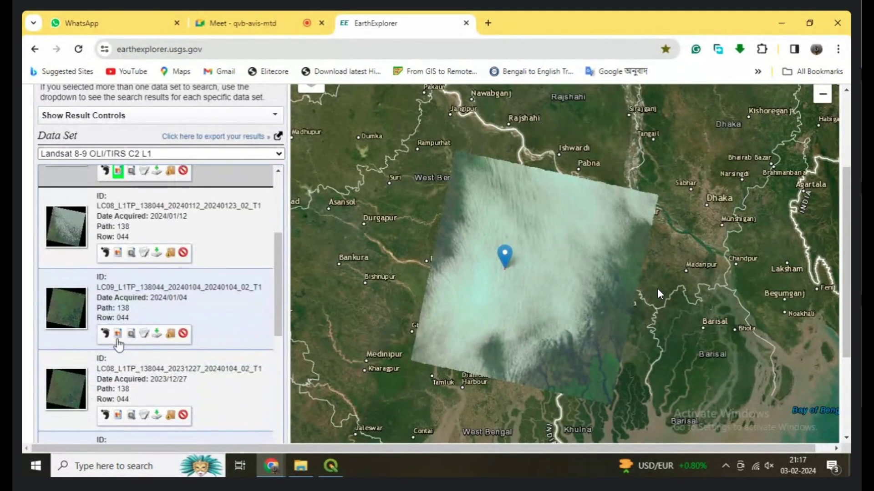
{"action": "scroll", "coordinate": [230, 282], "scroll_direction": "up", "scroll_amount": 2}
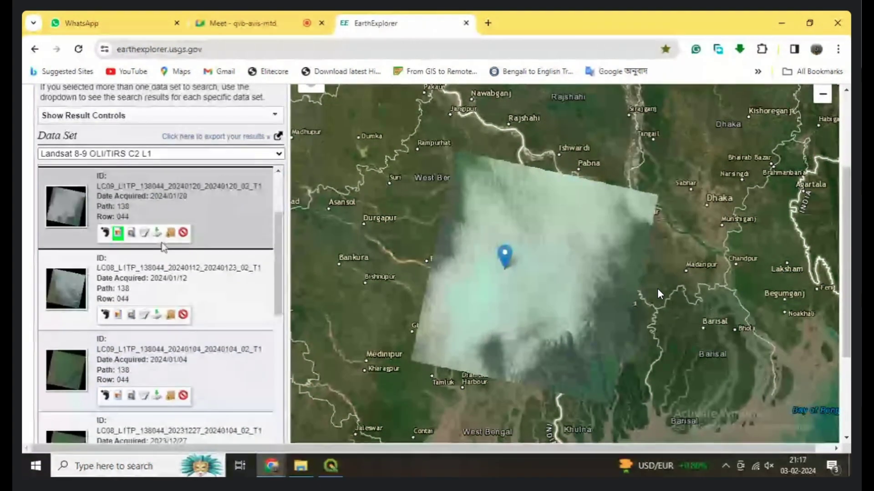
{"action": "left_click", "coordinate": [118, 233]}
Display the browse overlay of the 2024/01/04 scene, inspect it closely around the marker, and hide it again
{"action": "scroll", "coordinate": [258, 262], "scroll_direction": "down", "scroll_amount": 2}
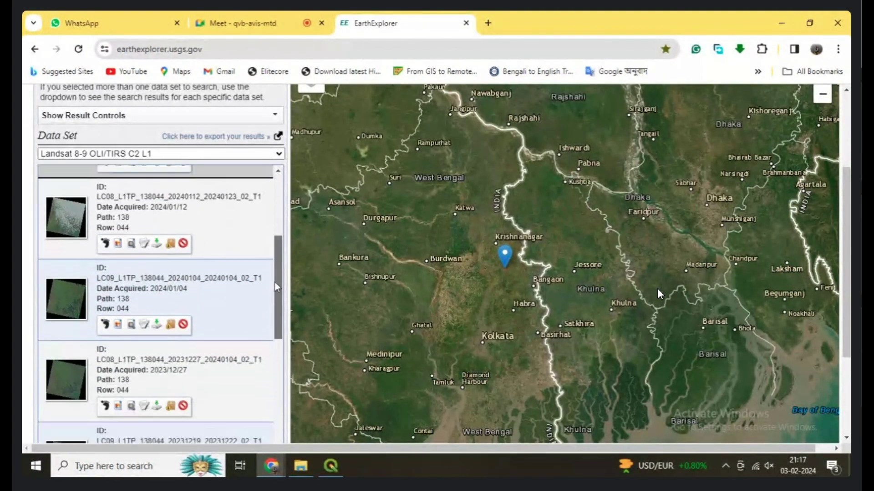
{"action": "left_click", "coordinate": [119, 304]}
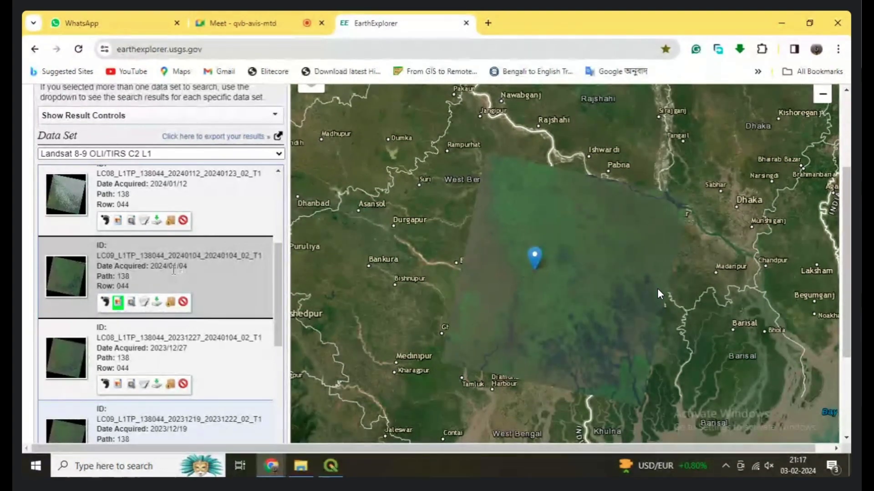
{"action": "scroll", "coordinate": [499, 287], "scroll_direction": "up", "scroll_amount": 2}
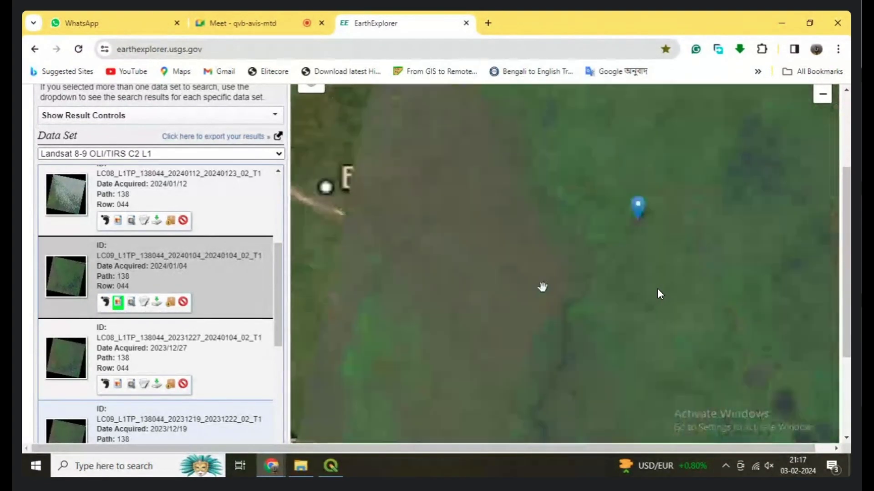
{"action": "scroll", "coordinate": [565, 288], "scroll_direction": "down", "scroll_amount": 2}
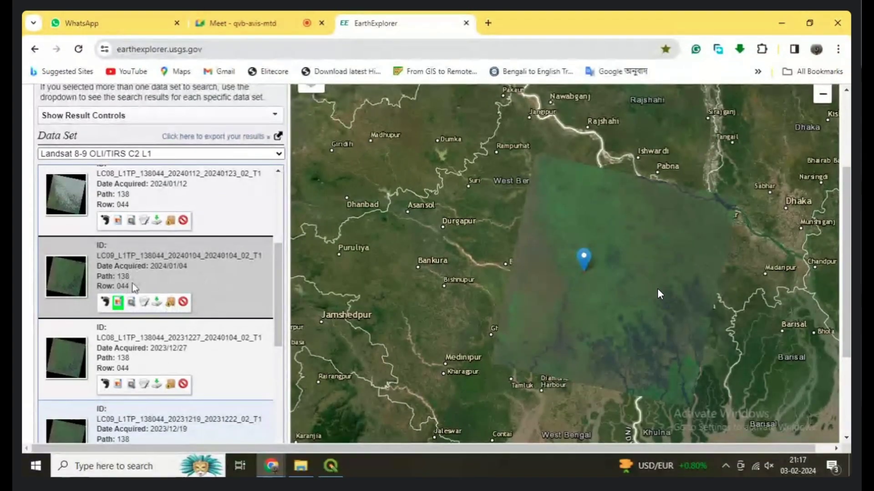
{"action": "left_click", "coordinate": [116, 304]}
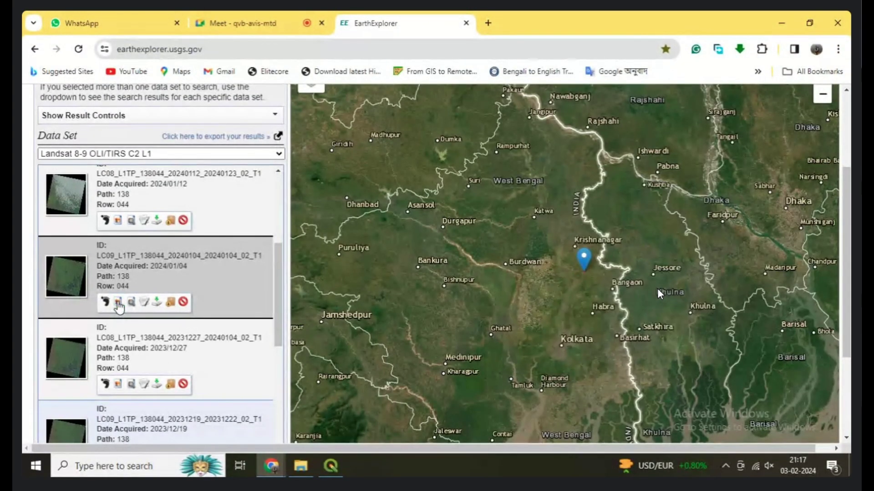
Open the download options of the 2024/01/04 scene and show the product options of its Landsat Collection 2 Level-1 Product Bundle
{"action": "left_click", "coordinate": [156, 302]}
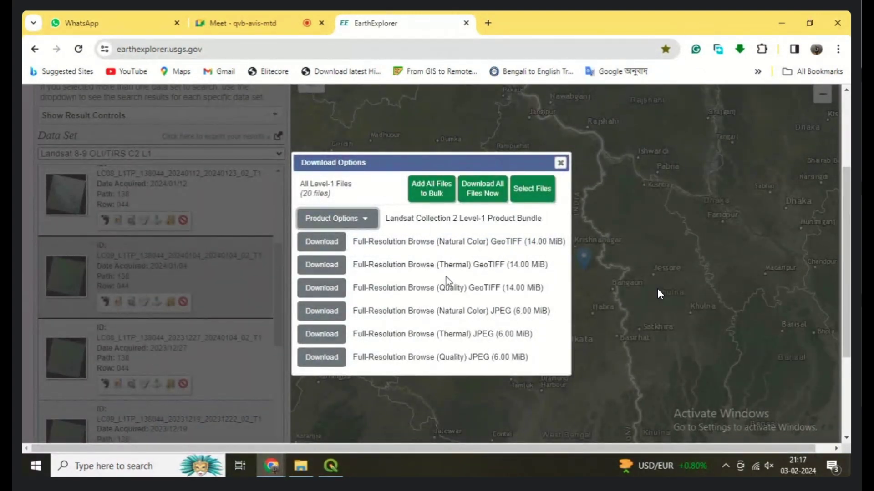
{"action": "scroll", "coordinate": [436, 287], "scroll_direction": "down", "scroll_amount": 3}
{"action": "scroll", "coordinate": [434, 286], "scroll_direction": "up", "scroll_amount": 4}
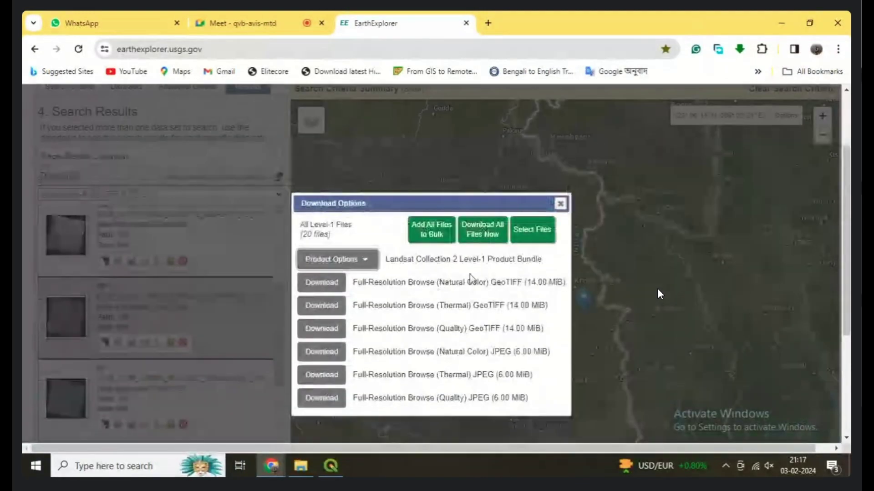
{"action": "left_click", "coordinate": [364, 263]}
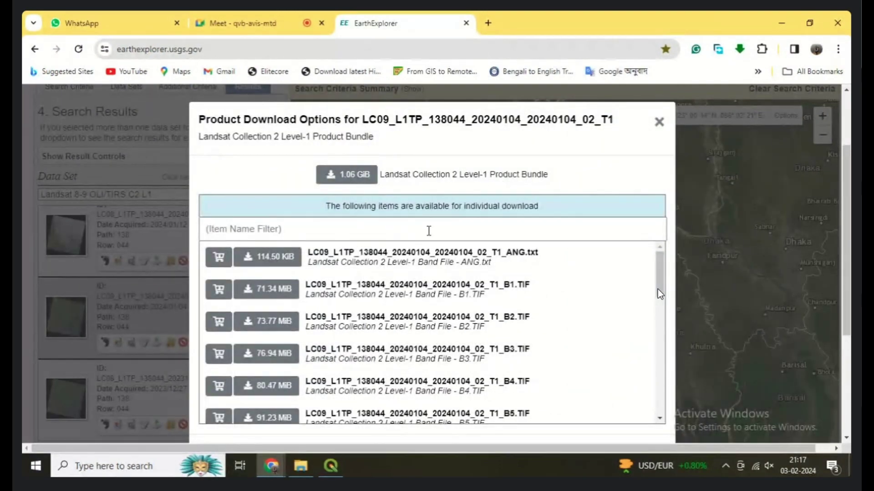
{"action": "left_click", "coordinate": [659, 123]}
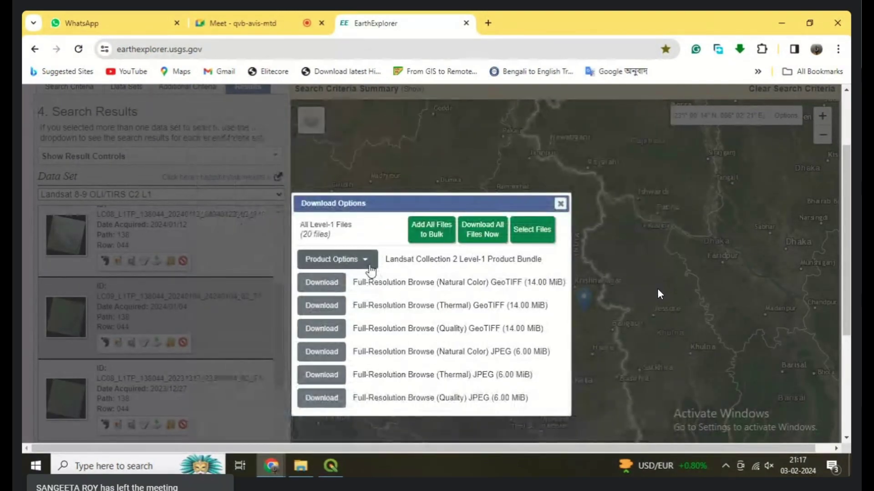
{"action": "left_click", "coordinate": [370, 268]}
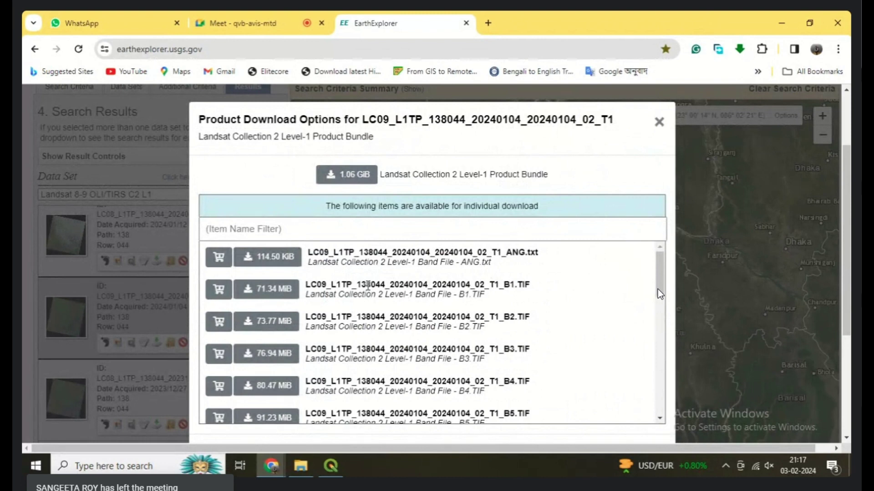
Examine the individually downloadable band and metadata files of the Level-1 Product Bundle, and close the download dialogs
{"action": "scroll", "coordinate": [660, 291], "scroll_direction": "down", "scroll_amount": 2}
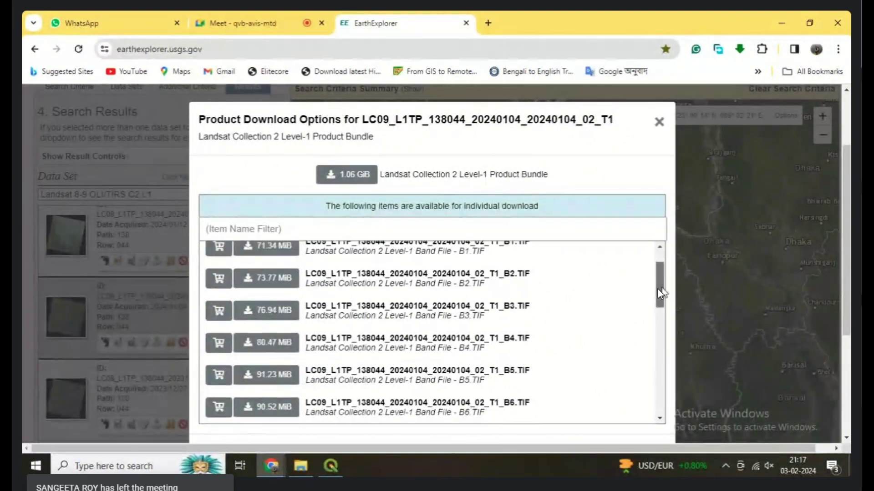
{"action": "scroll", "coordinate": [660, 295], "scroll_direction": "down", "scroll_amount": 7}
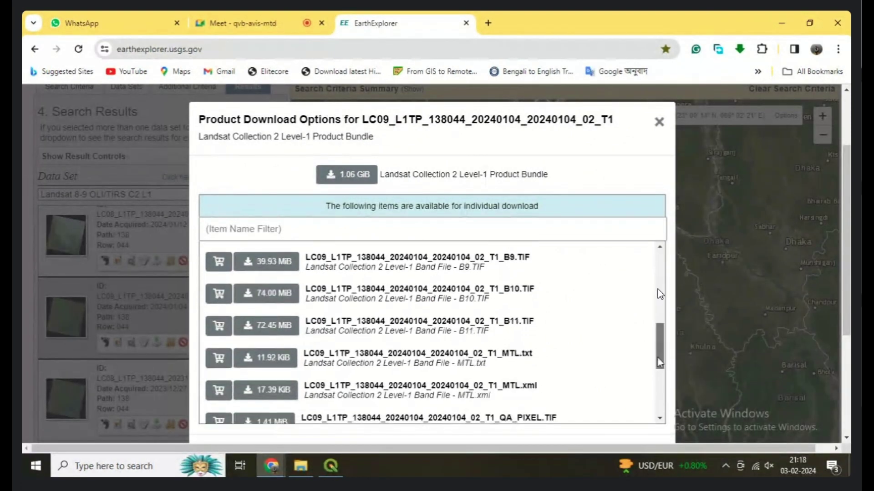
{"action": "scroll", "coordinate": [660, 293], "scroll_direction": "up", "scroll_amount": 8}
{"action": "scroll", "coordinate": [660, 294], "scroll_direction": "up", "scroll_amount": 1}
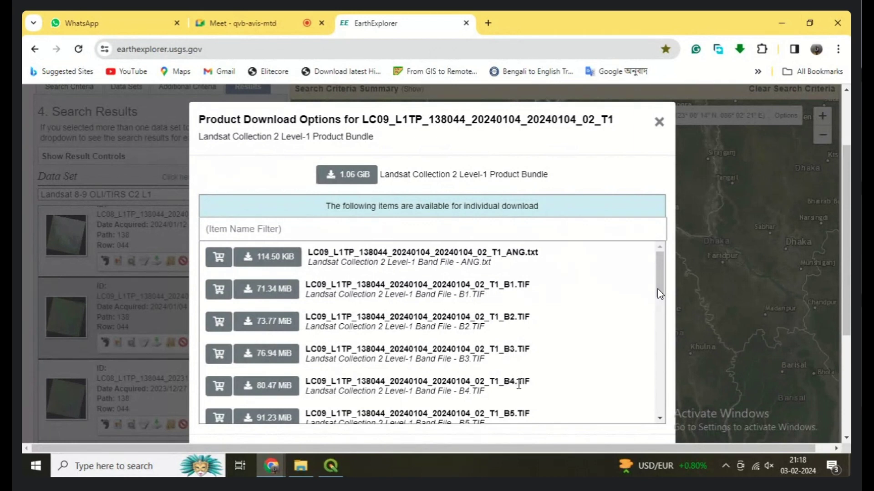
{"action": "scroll", "coordinate": [568, 364], "scroll_direction": "down", "scroll_amount": 2}
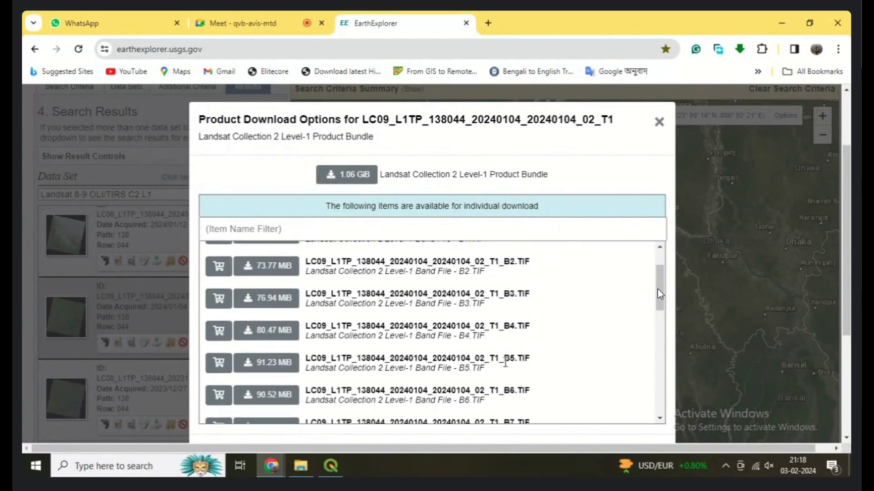
{"action": "left_click_drag", "start_coordinate": [659, 310], "coordinate": [660, 365]}
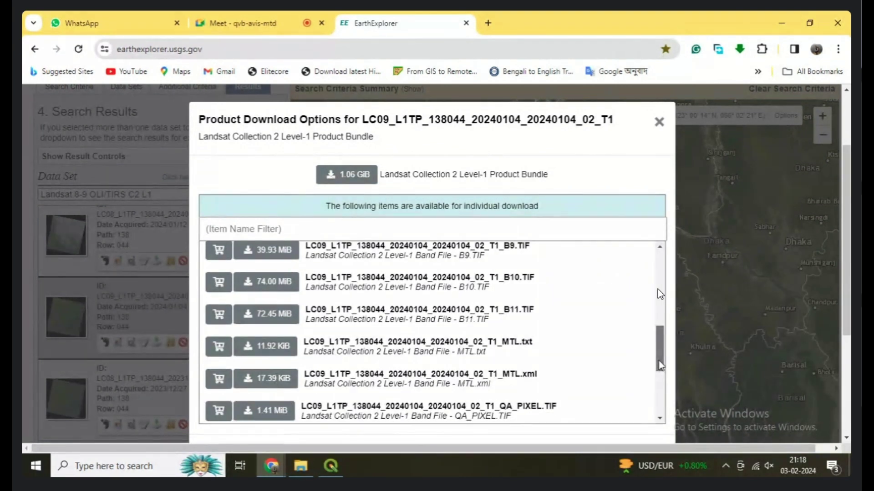
{"action": "mouse_move", "coordinate": [659, 365]}
{"action": "left_mouse_down"}
{"action": "mouse_move", "coordinate": [666, 419]}
{"action": "mouse_move", "coordinate": [660, 347]}
{"action": "left_mouse_up"}
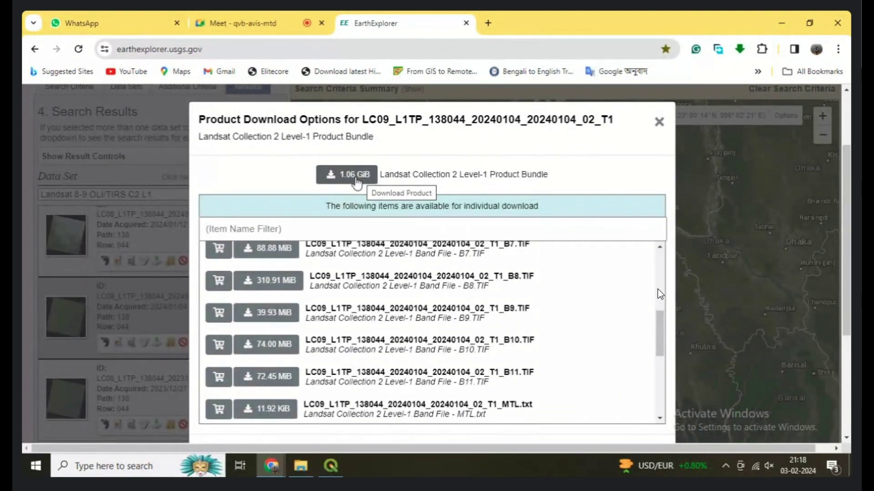
{"action": "left_click_drag", "start_coordinate": [659, 327], "coordinate": [657, 307]}
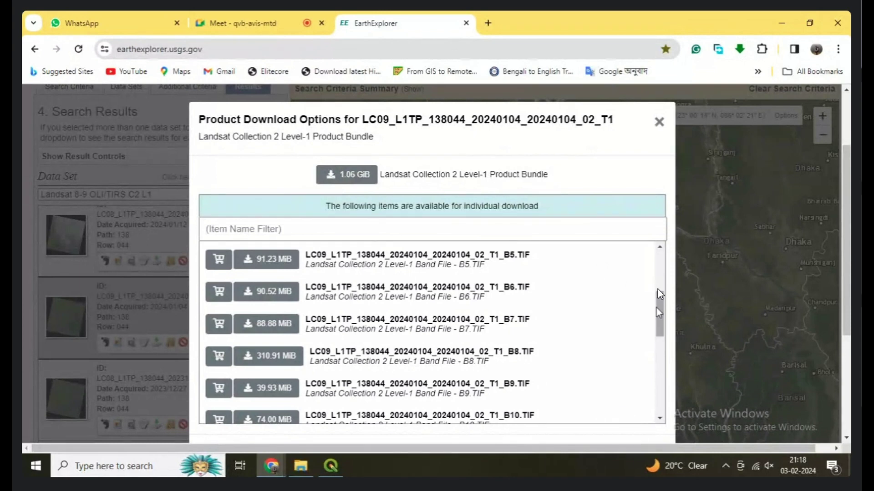
{"action": "scroll", "coordinate": [657, 289], "scroll_direction": "up", "scroll_amount": 4}
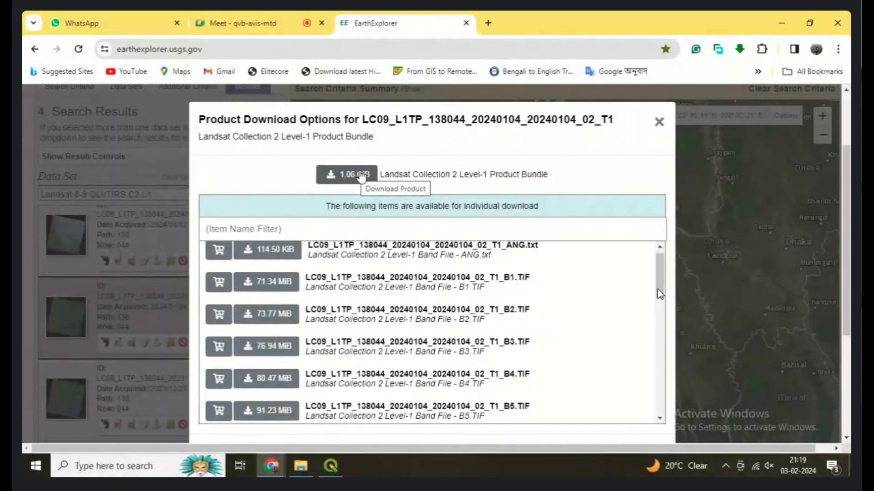
{"action": "left_click", "coordinate": [659, 121]}
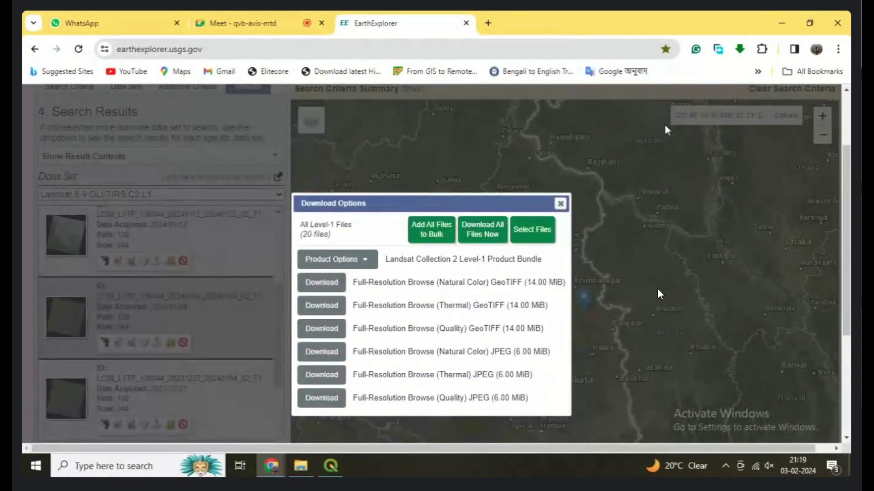
{"action": "left_click", "coordinate": [560, 203]}
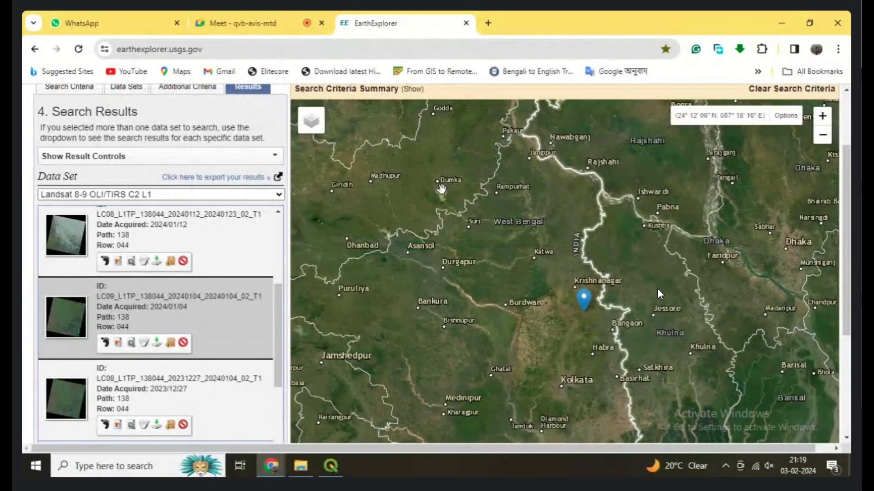
{"action": "scroll", "coordinate": [800, 163], "scroll_direction": "up", "scroll_amount": 3}
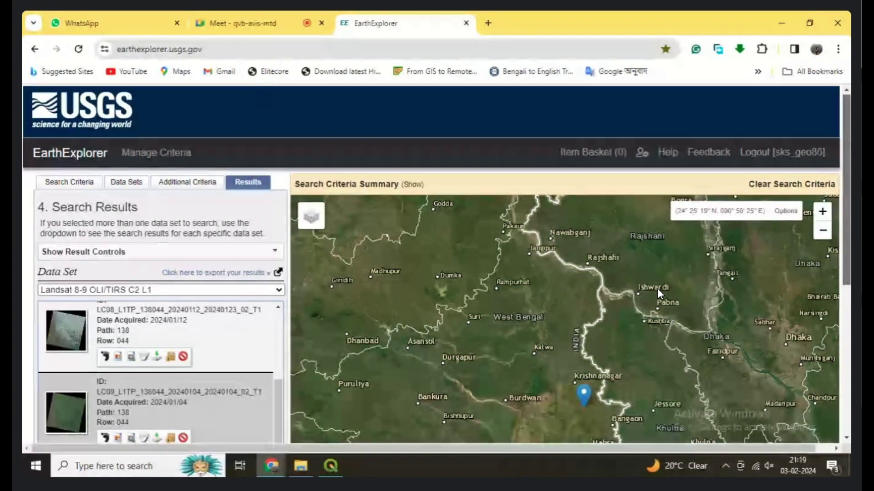
{"action": "mouse_move", "coordinate": [845, 185]}
{"action": "left_mouse_down"}
{"action": "mouse_move", "coordinate": [846, 333]}
{"action": "mouse_move", "coordinate": [844, 132]}
{"action": "mouse_move", "coordinate": [847, 172]}
{"action": "left_mouse_up"}
{"action": "scroll", "coordinate": [660, 294], "scroll_direction": "down", "scroll_amount": 2}
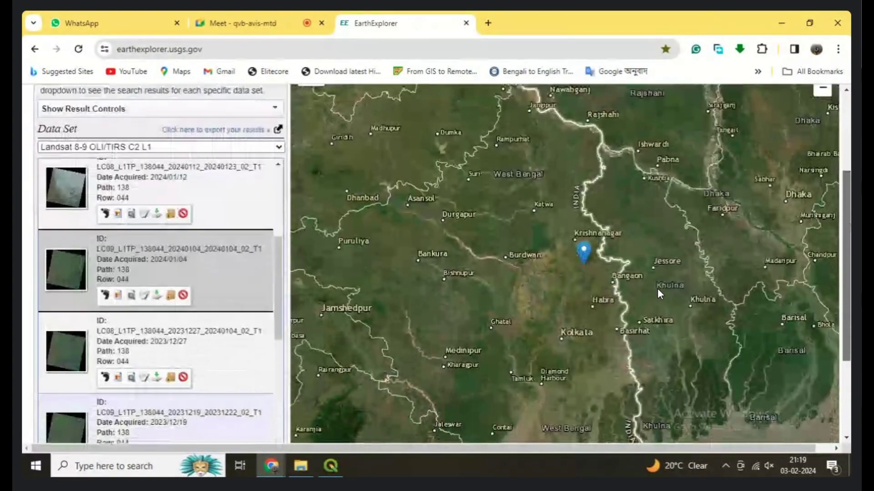
{"action": "scroll", "coordinate": [660, 294], "scroll_direction": "down", "scroll_amount": 1}
{"action": "scroll", "coordinate": [660, 294], "scroll_direction": "down", "scroll_amount": 1}
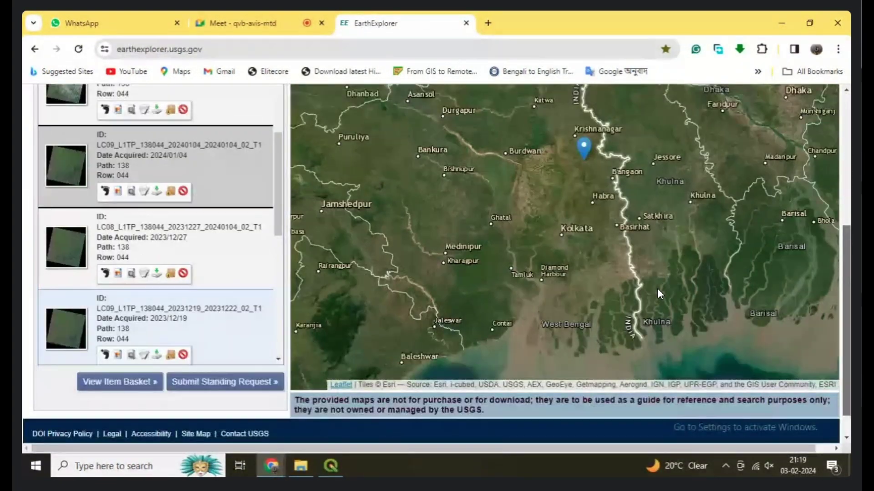
Return to the search criteria, view the US Features search fields, and switch back to World Features
{"action": "scroll", "coordinate": [660, 294], "scroll_direction": "up", "scroll_amount": 5}
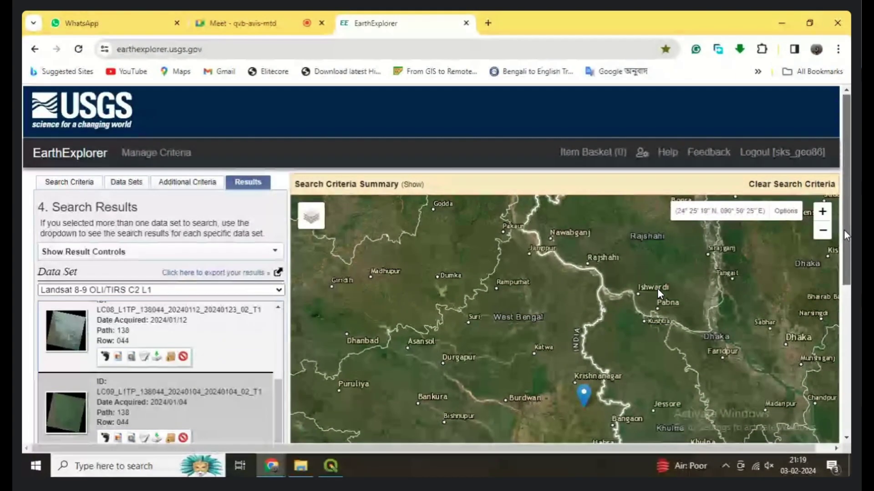
{"action": "left_click", "coordinate": [80, 188]}
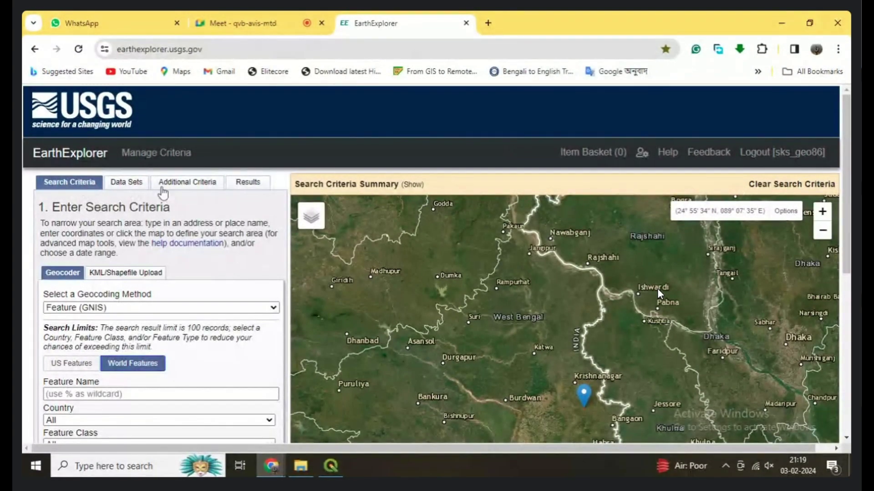
{"action": "scroll", "coordinate": [152, 272], "scroll_direction": "down", "scroll_amount": 3}
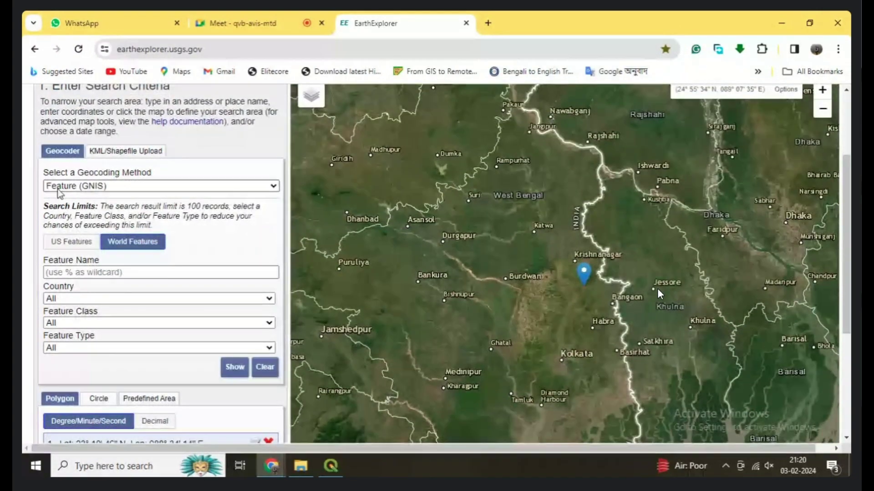
{"action": "left_click", "coordinate": [56, 241]}
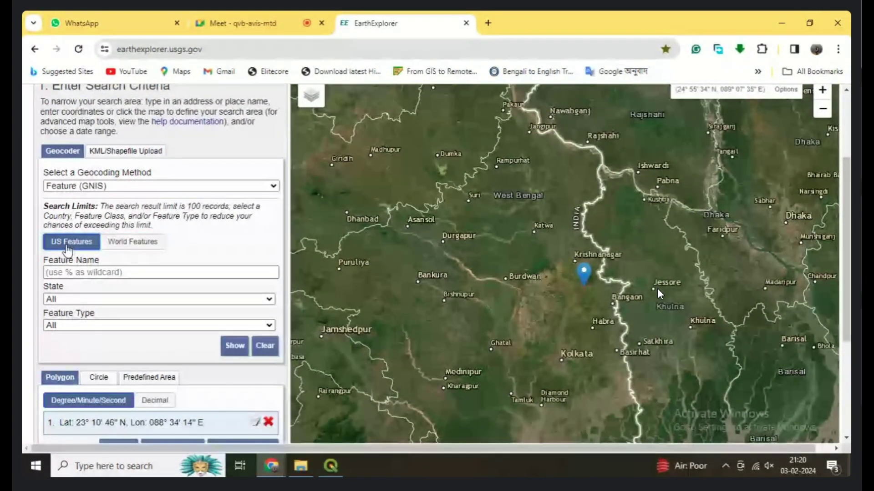
{"action": "left_click", "coordinate": [119, 245]}
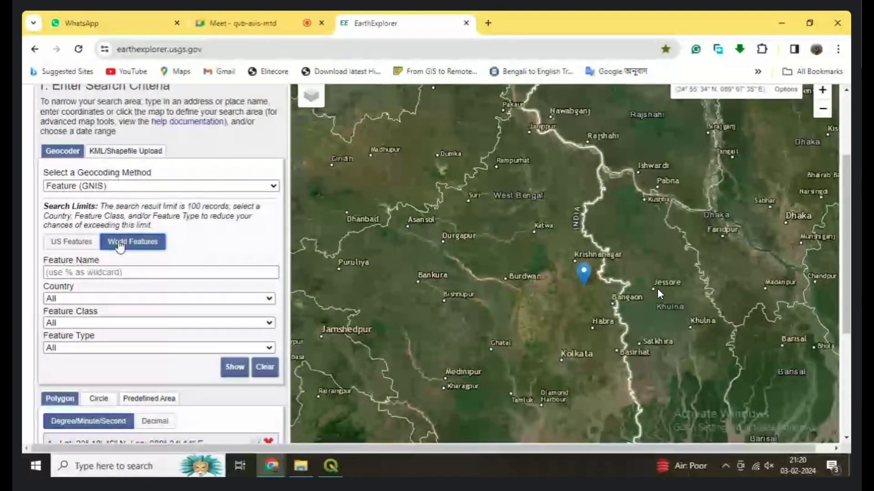
Enter "kolkata" as the world feature name and restrict the country to INDIA
{"action": "left_click", "coordinate": [66, 273]}
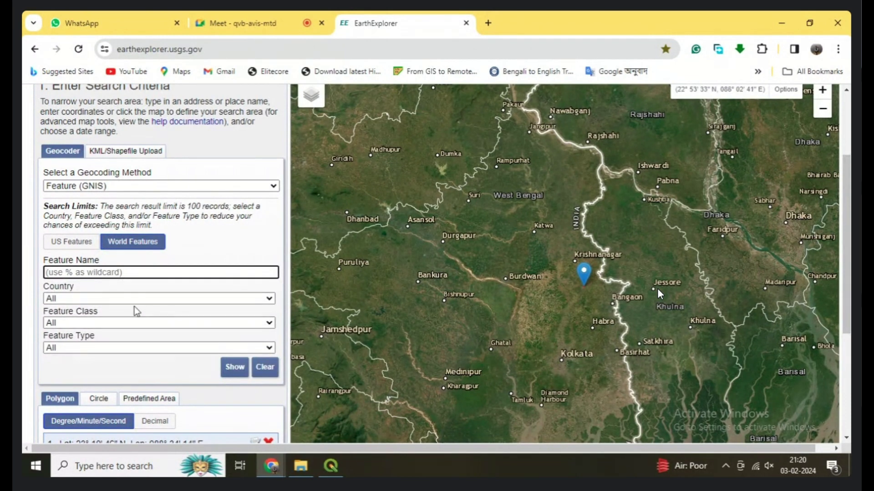
{"action": "type", "text": "kolkata"}
{"action": "left_click", "coordinate": [133, 299]}
{"action": "type", "text": "india"}
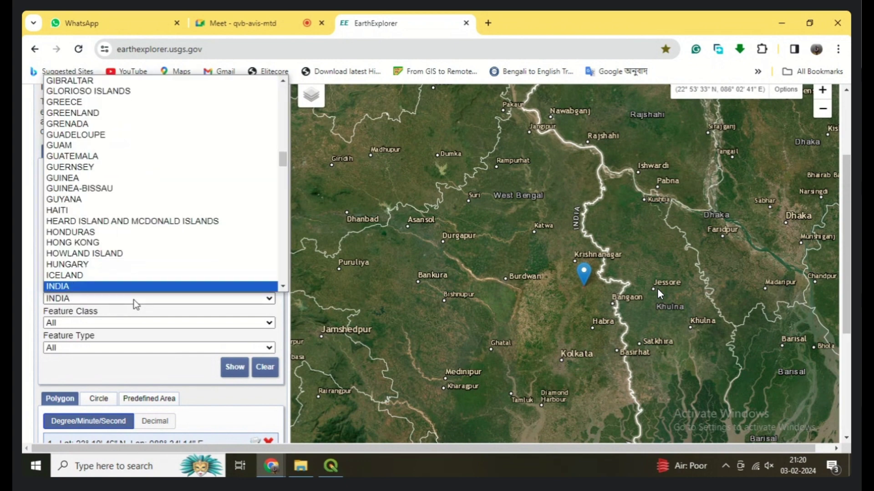
{"action": "left_click", "coordinate": [114, 287]}
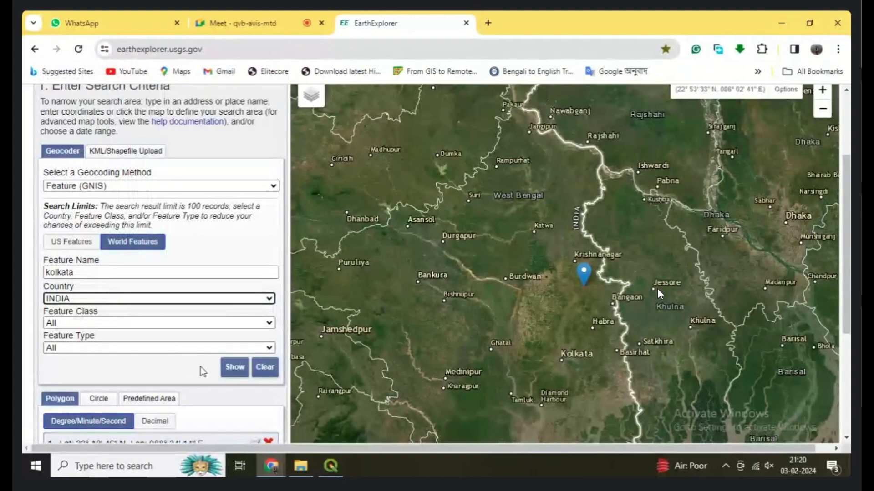
List the features matching the kolkata search and add the Kolkata place in INDIA as the area-of-interest coordinate
{"action": "left_click", "coordinate": [241, 372]}
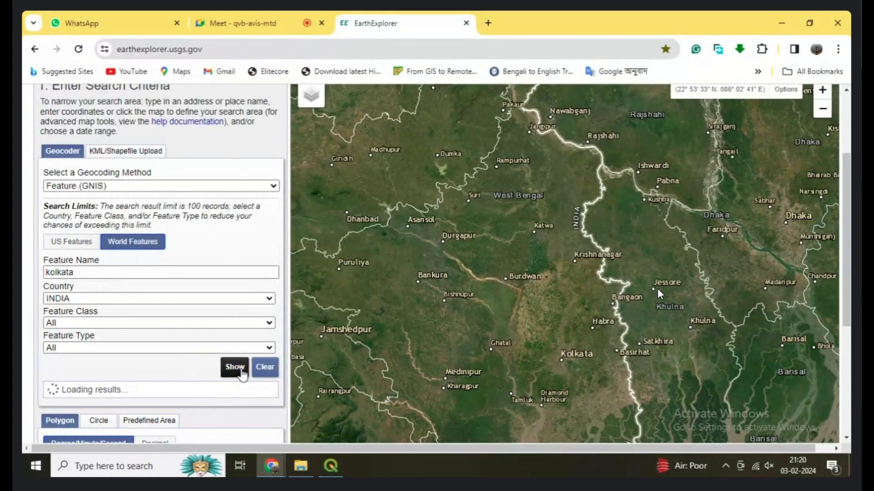
{"action": "scroll", "coordinate": [64, 359], "scroll_direction": "down", "scroll_amount": 3}
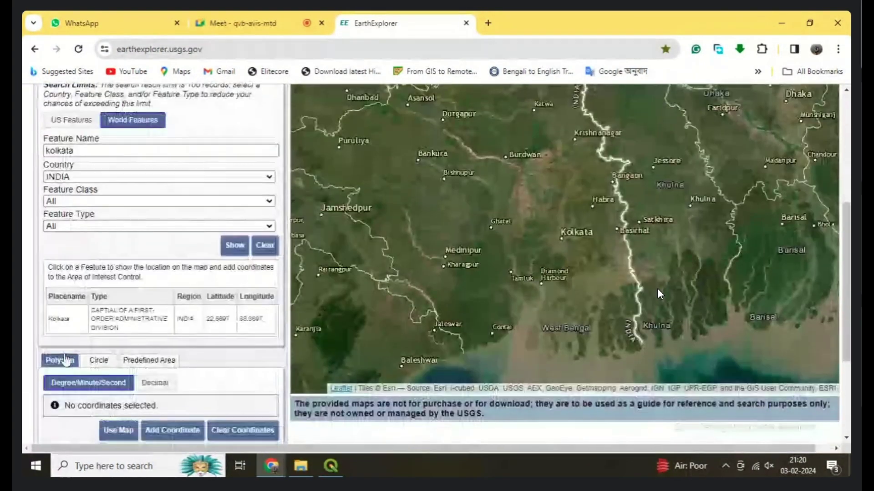
{"action": "left_click", "coordinate": [61, 319]}
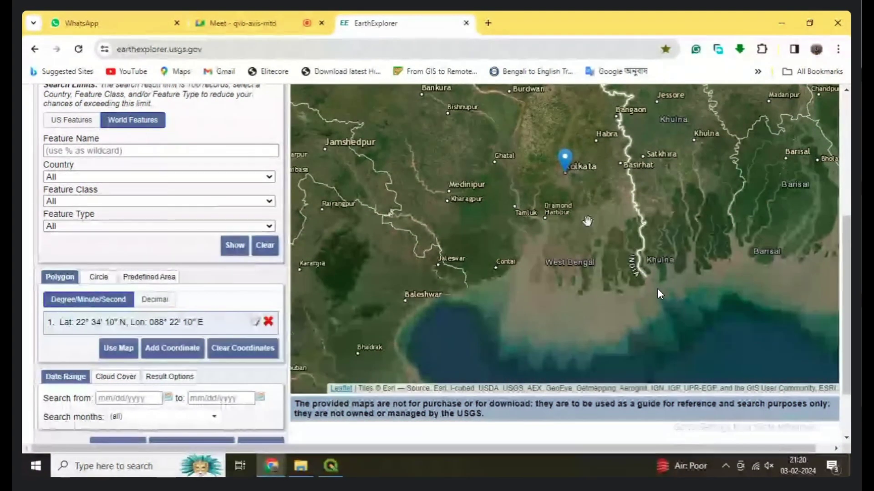
{"action": "scroll", "coordinate": [588, 221], "scroll_direction": "up", "scroll_amount": 1}
{"action": "scroll", "coordinate": [587, 221], "scroll_direction": "down", "scroll_amount": 1}
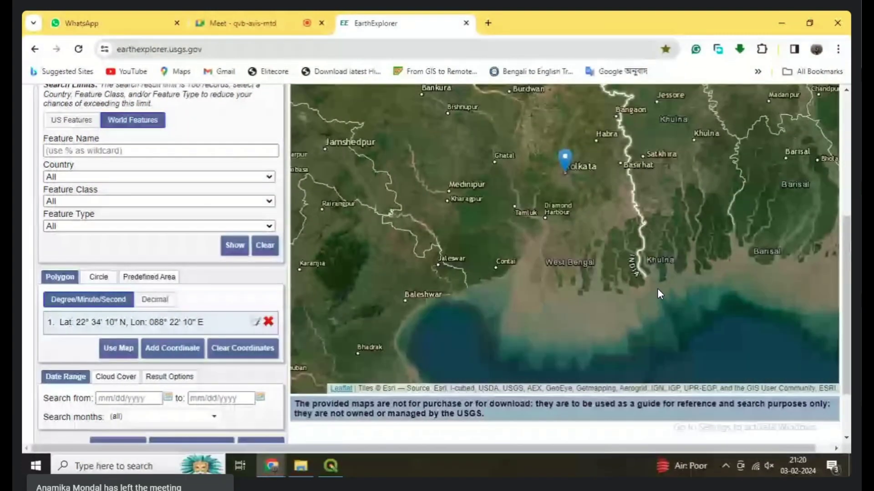
{"action": "scroll", "coordinate": [660, 294], "scroll_direction": "up", "scroll_amount": 1}
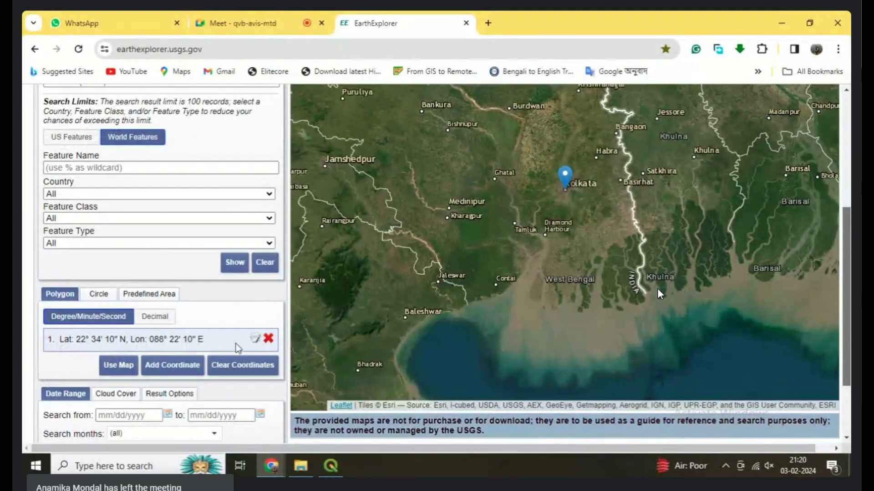
{"action": "scroll", "coordinate": [659, 295], "scroll_direction": "up", "scroll_amount": 1}
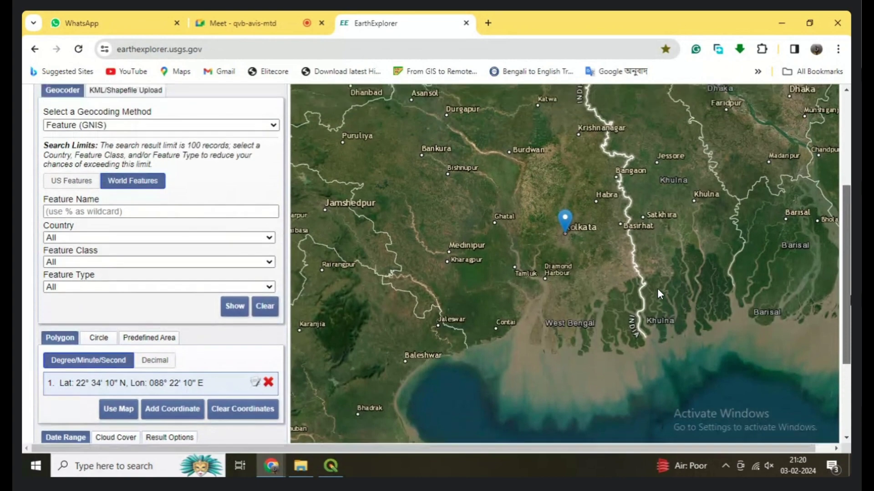
{"action": "scroll", "coordinate": [659, 295], "scroll_direction": "up", "scroll_amount": 1}
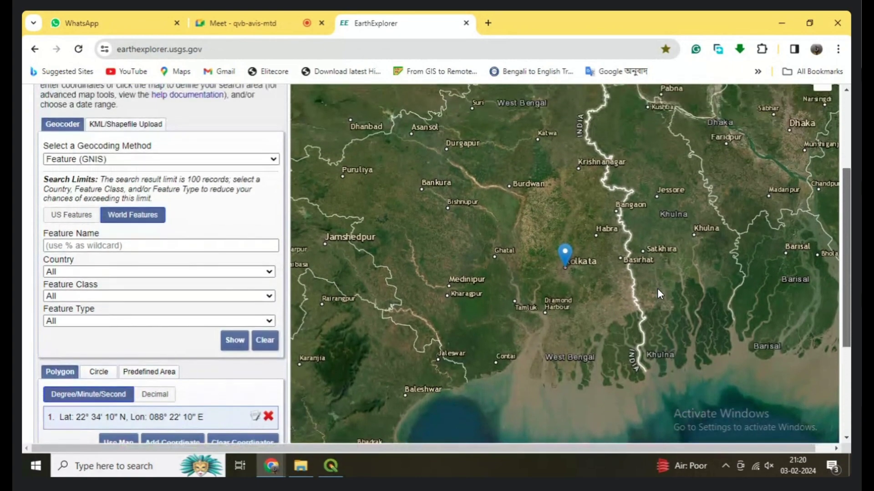
Remove the Kolkata coordinate and place a new area-of-interest point on Ranaghat in the map
{"action": "left_click", "coordinate": [268, 417]}
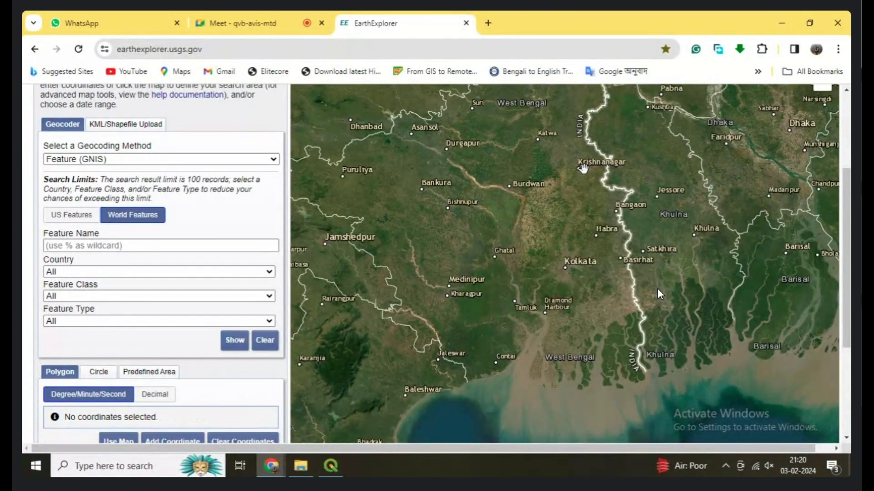
{"action": "scroll", "coordinate": [583, 169], "scroll_direction": "up", "scroll_amount": 2}
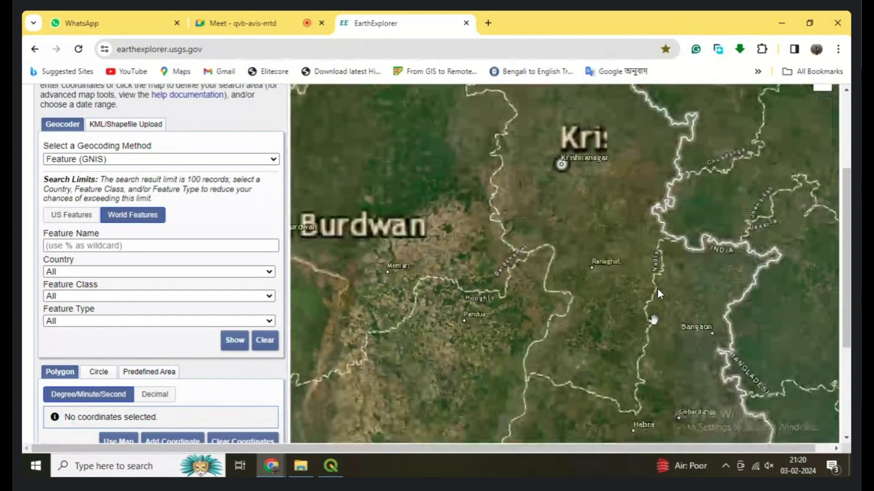
{"action": "left_click", "coordinate": [592, 270]}
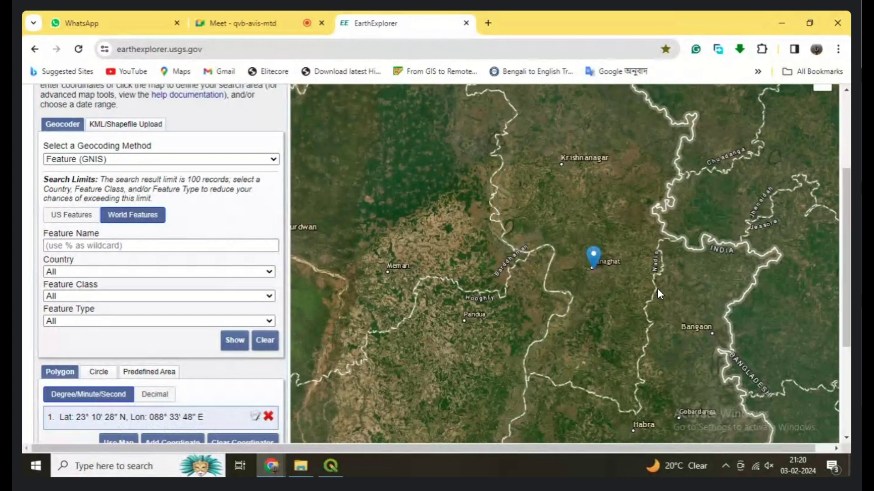
Go to the data set selection, collapse the Landsat category and look through the available data set categories
{"action": "scroll", "coordinate": [659, 294], "scroll_direction": "down", "scroll_amount": 2}
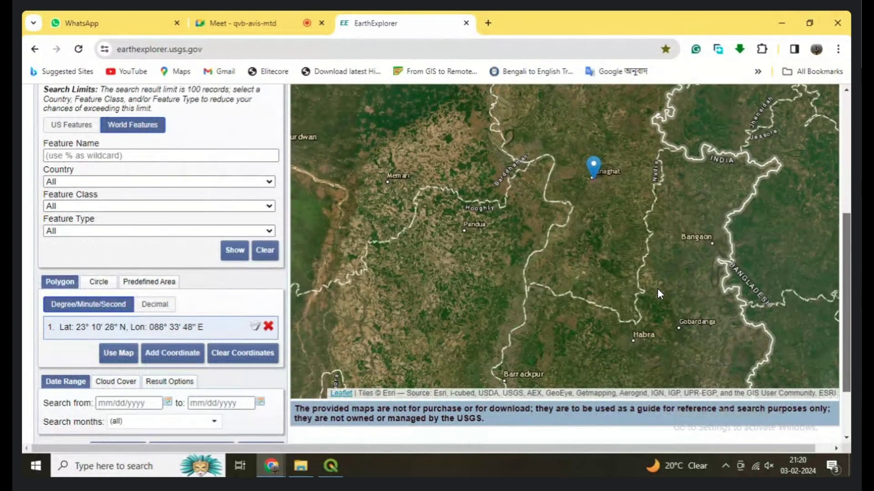
{"action": "scroll", "coordinate": [659, 293], "scroll_direction": "down", "scroll_amount": 2}
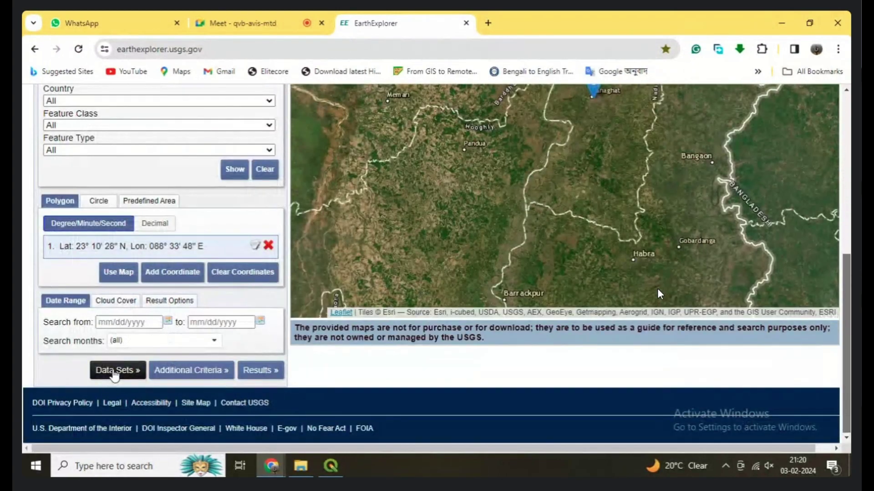
{"action": "left_click", "coordinate": [113, 372]}
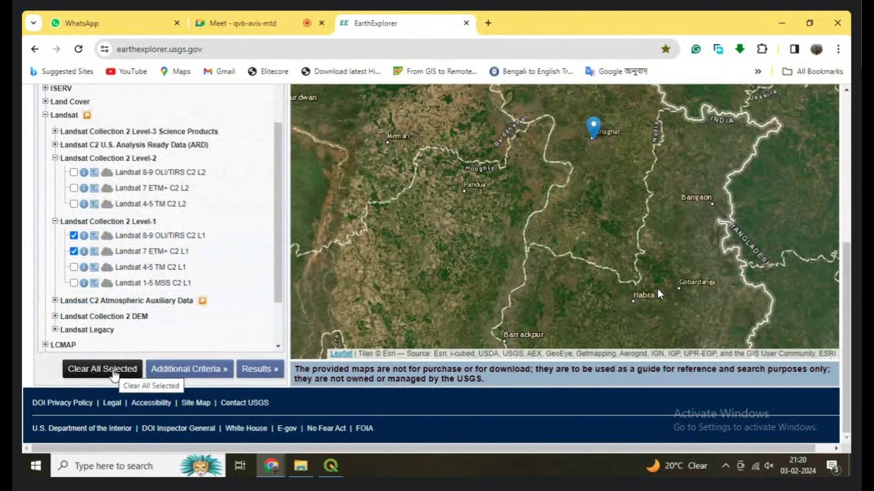
{"action": "left_click", "coordinate": [46, 115]}
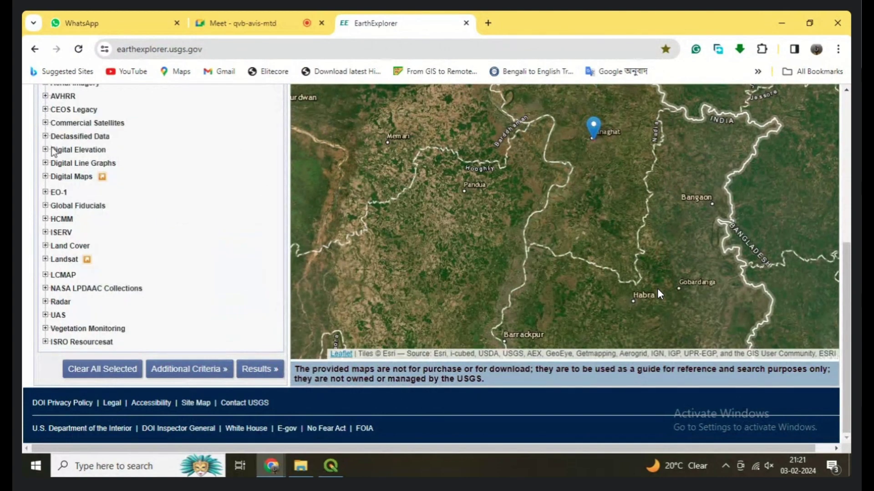
{"action": "scroll", "coordinate": [217, 234], "scroll_direction": "up", "scroll_amount": 6}
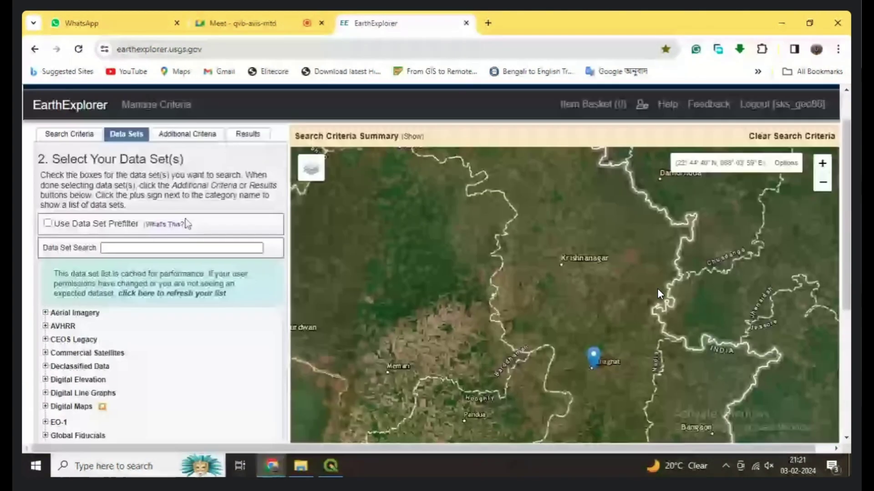
{"action": "scroll", "coordinate": [185, 220], "scroll_direction": "down", "scroll_amount": 6}
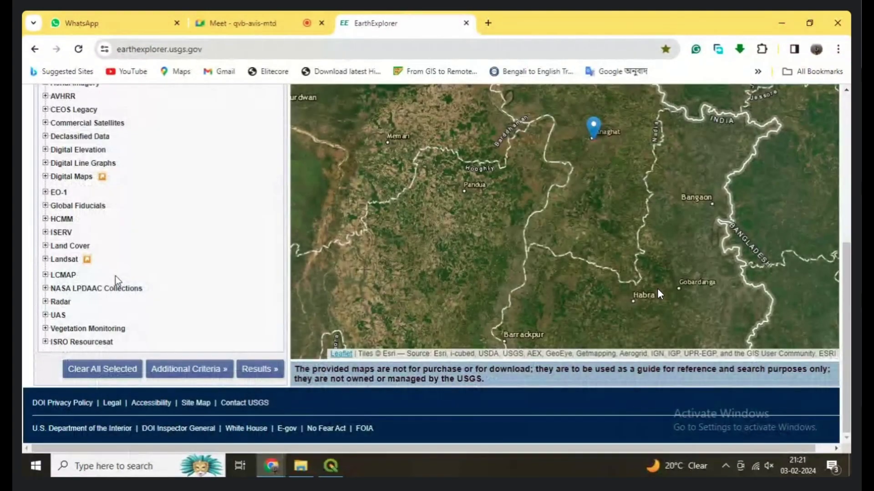
{"action": "scroll", "coordinate": [115, 277], "scroll_direction": "up", "scroll_amount": 2}
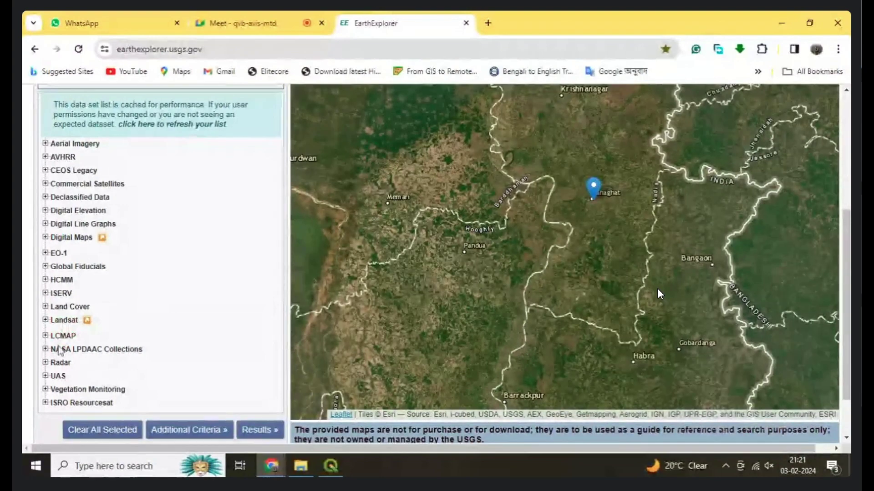
Expand the Landsat category, collapse its Collection 2 Level-2 group, and collapse and re-expand the Collection 2 Level-1 group
{"action": "left_click", "coordinate": [46, 321]}
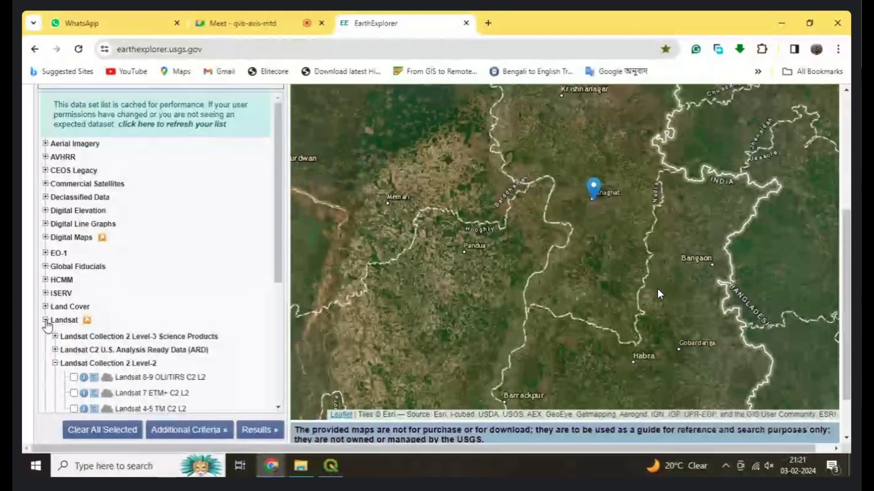
{"action": "scroll", "coordinate": [80, 318], "scroll_direction": "down", "scroll_amount": 1}
{"action": "scroll", "coordinate": [79, 317], "scroll_direction": "down", "scroll_amount": 2}
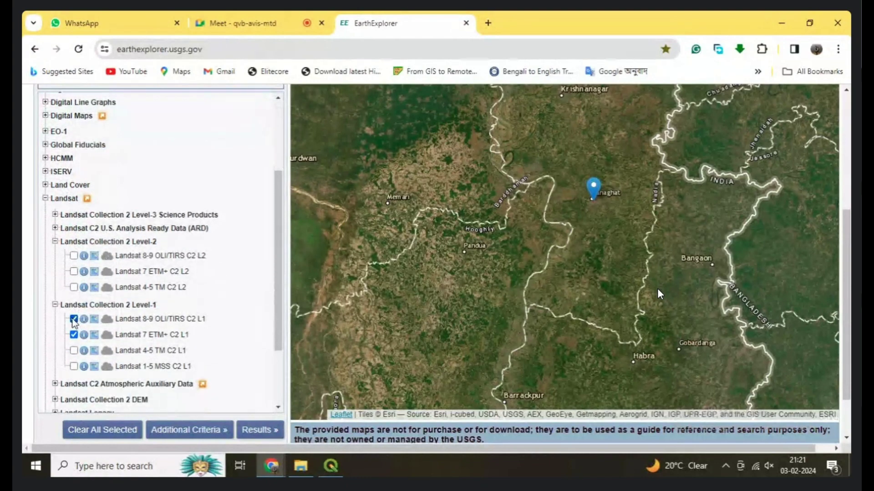
{"action": "left_click", "coordinate": [55, 242]}
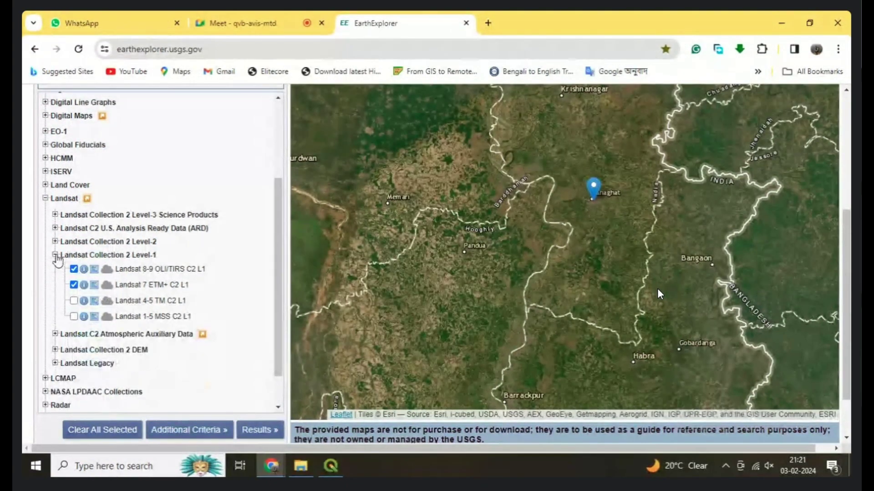
{"action": "left_click", "coordinate": [55, 254]}
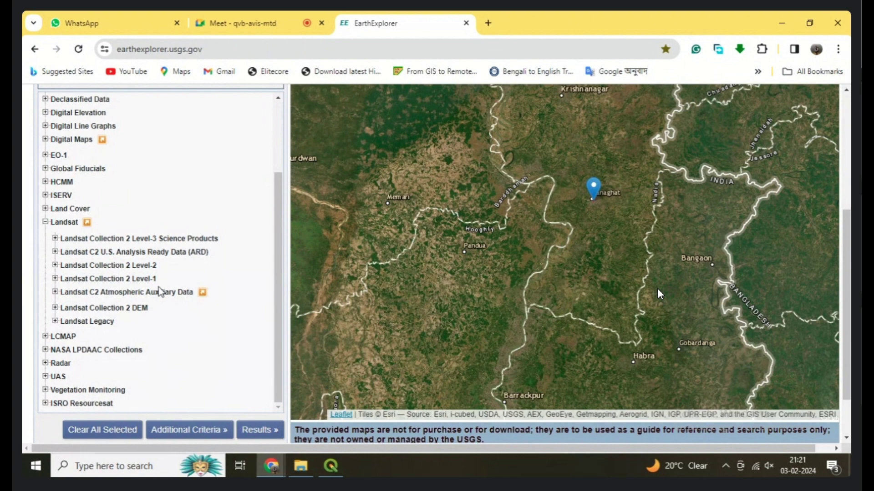
{"action": "left_click", "coordinate": [55, 279]}
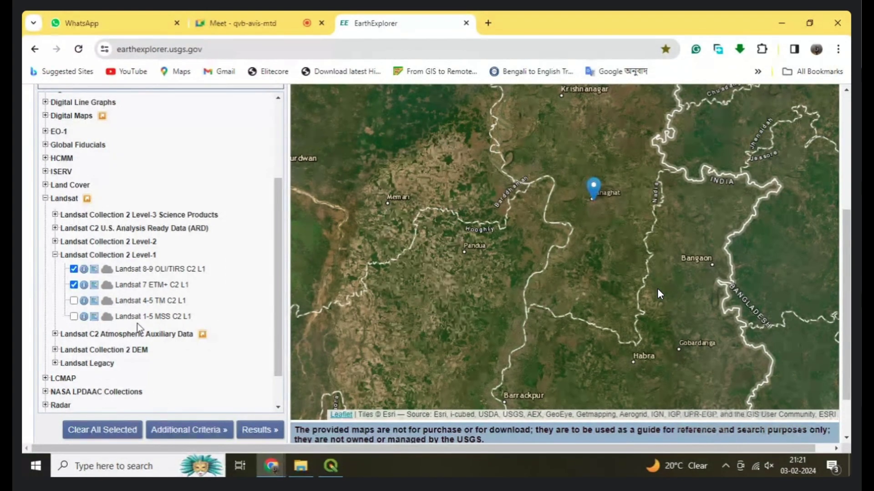
Open the search results for the Ranaghat point and go to page 2 of the Landsat 8-9 OLI/TIRS C2 L1 scenes
{"action": "left_click", "coordinate": [239, 426]}
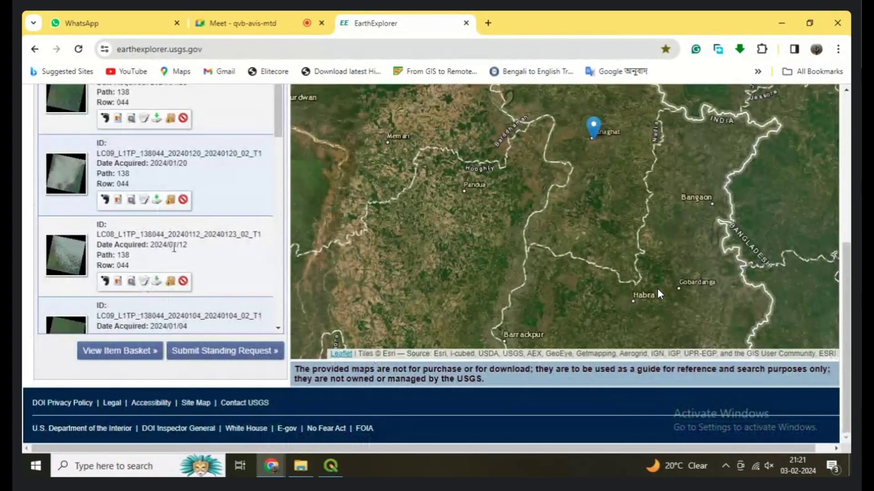
{"action": "left_click_drag", "start_coordinate": [274, 130], "coordinate": [275, 324]}
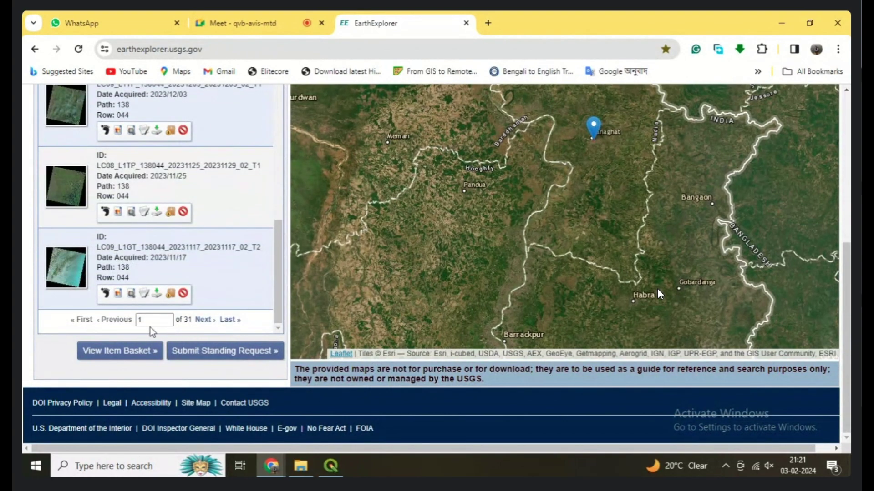
{"action": "left_click", "coordinate": [168, 321]}
{"action": "left_click", "coordinate": [168, 318]}
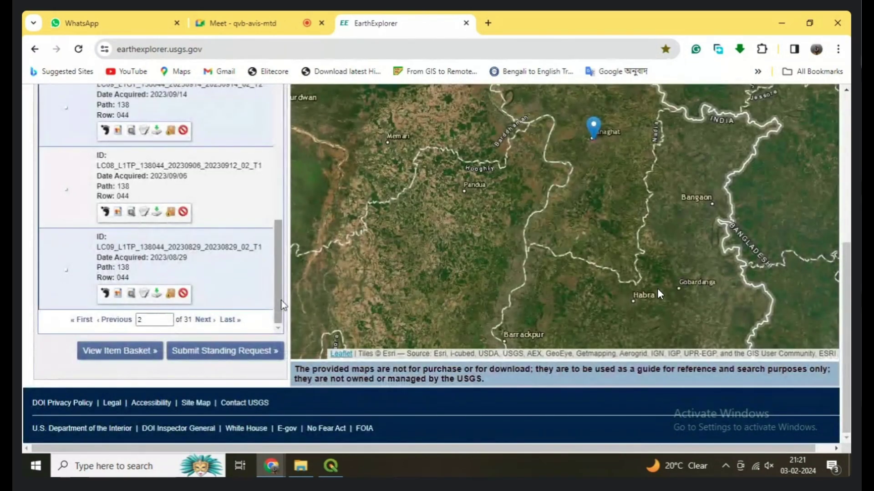
{"action": "left_click_drag", "start_coordinate": [282, 300], "coordinate": [282, 100]}
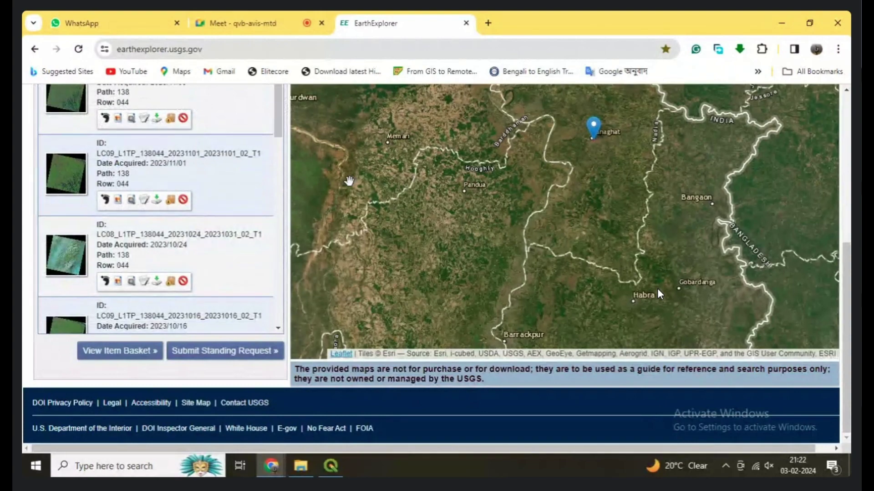
View the full metadata display of the scene acquired 2023/11/01 and close it
{"action": "scroll", "coordinate": [349, 181], "scroll_direction": "up", "scroll_amount": 2}
{"action": "scroll", "coordinate": [349, 181], "scroll_direction": "down", "scroll_amount": 2}
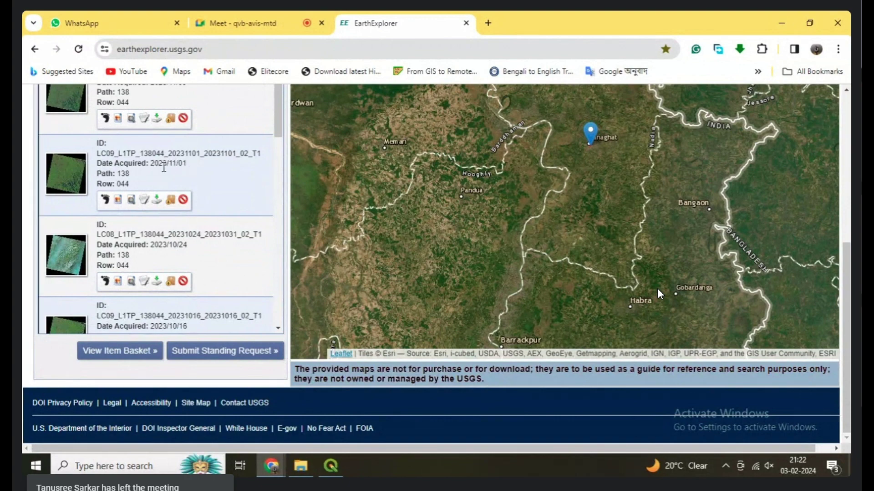
{"action": "left_click", "coordinate": [78, 178]}
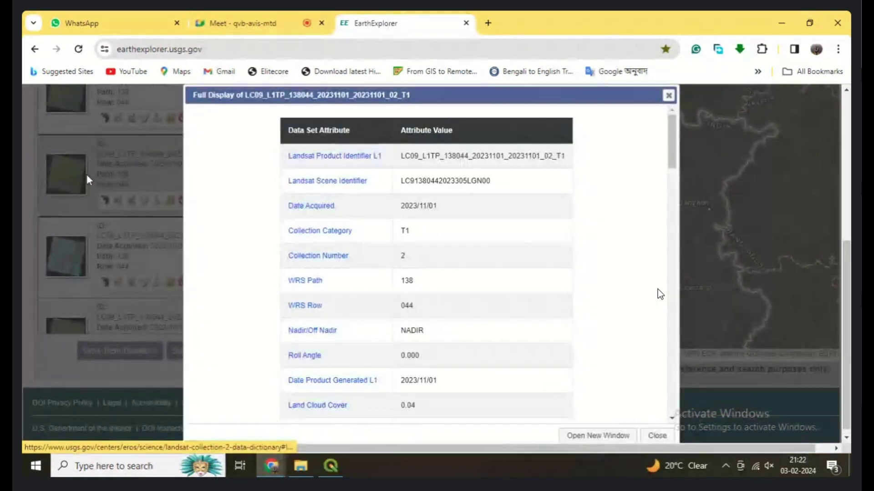
{"action": "left_click", "coordinate": [668, 95]}
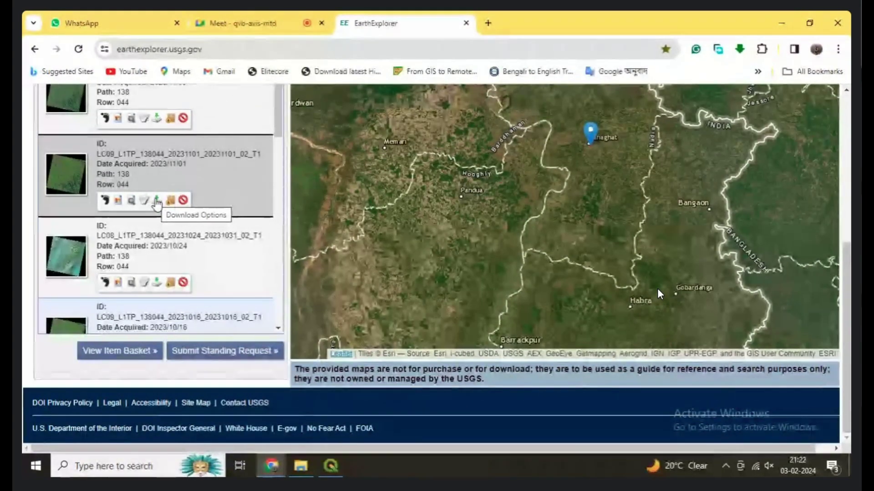
Log out of the EarthExplorer account
{"action": "scroll", "coordinate": [356, 221], "scroll_direction": "down", "scroll_amount": 1}
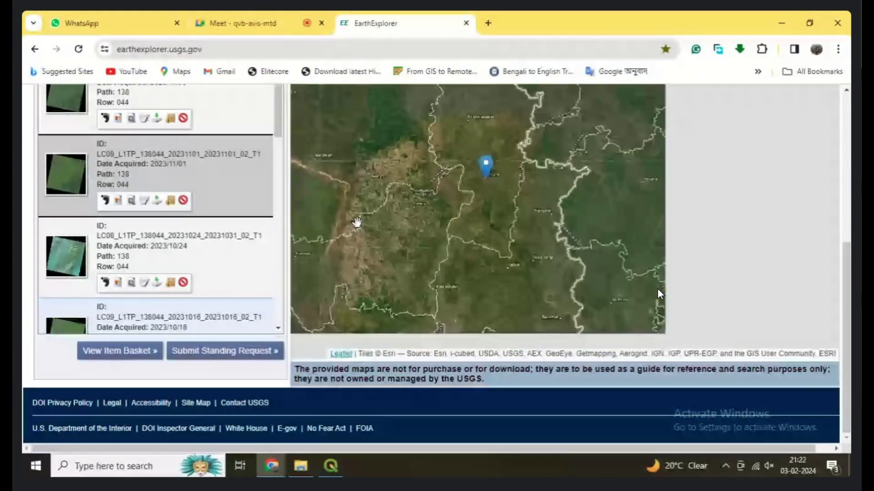
{"action": "scroll", "coordinate": [791, 263], "scroll_direction": "up", "scroll_amount": 5}
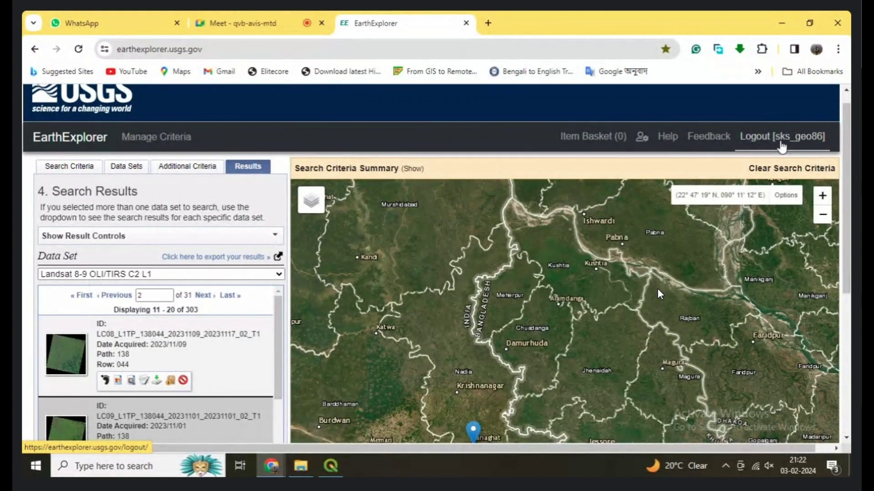
{"action": "left_click", "coordinate": [780, 144]}
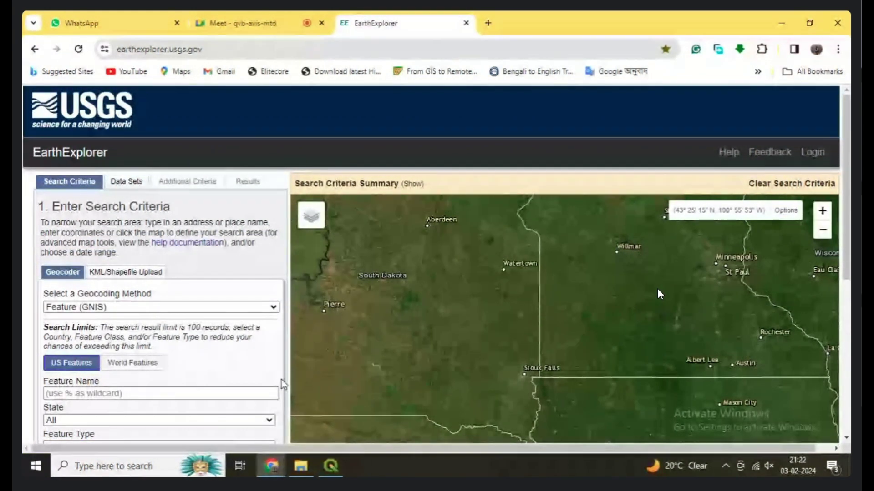
Switch to QGIS and view the Ranaghat polygon of the Nadia layer
{"action": "key", "text": "alt+Tab"}
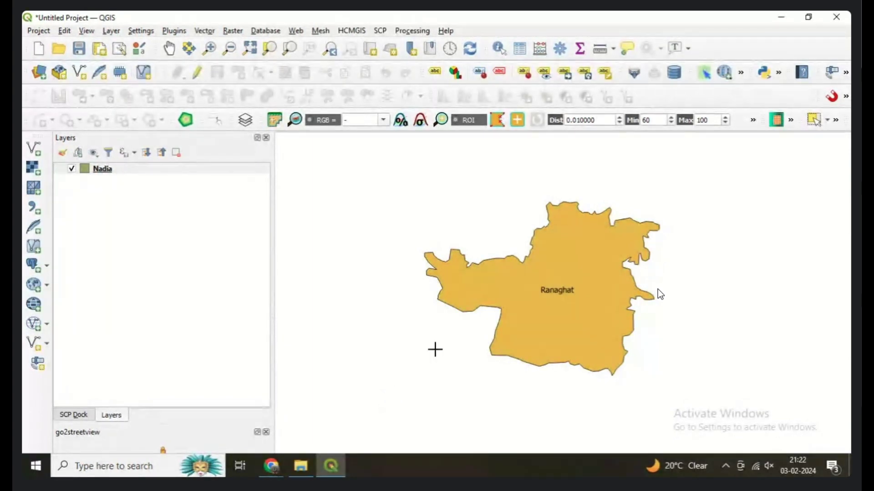
{"action": "scroll", "coordinate": [625, 260], "scroll_direction": "up", "scroll_amount": 1}
{"action": "scroll", "coordinate": [607, 271], "scroll_direction": "down", "scroll_amount": 1}
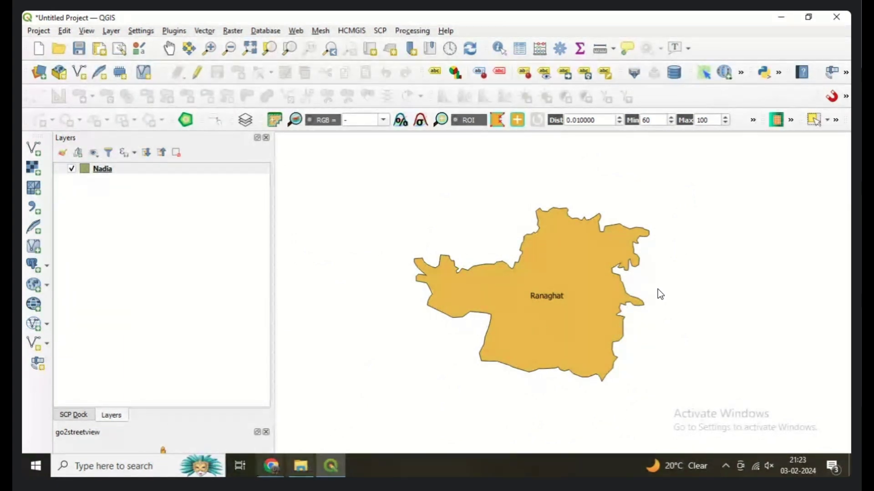
Switch to Microsoft Office Word 2007 and enter the heading "LANDSAT 8-9" in a blank document
{"action": "left_click", "coordinate": [115, 469]}
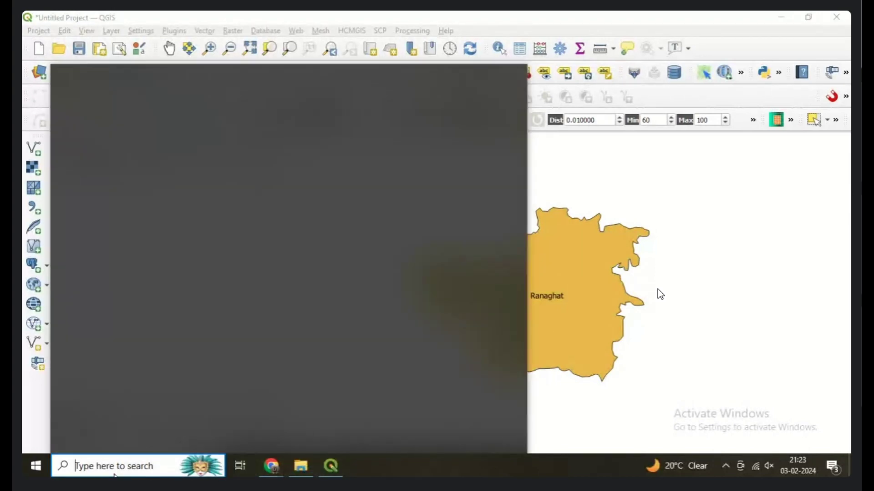
{"action": "type", "text": "N"}
{"action": "key", "text": "BackSpace"}
{"action": "type", "text": "word"}
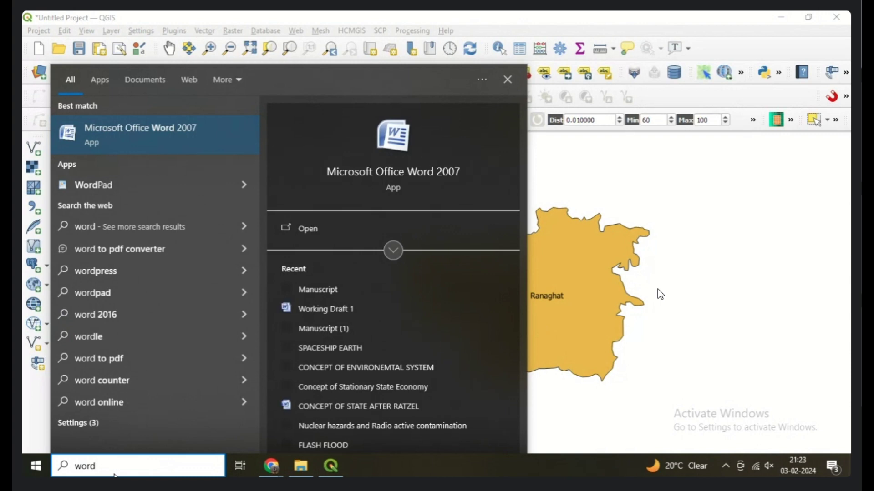
{"action": "key", "text": "Escape"}
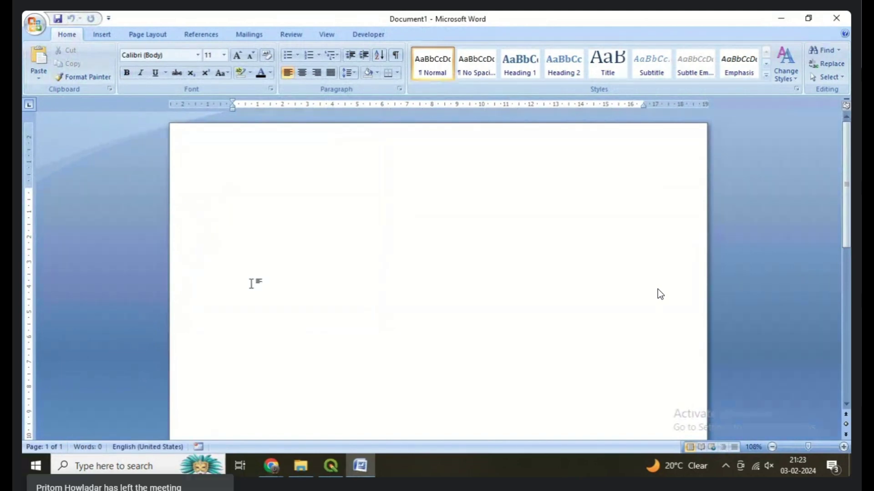
{"action": "type", "text": "LANDSAT"}
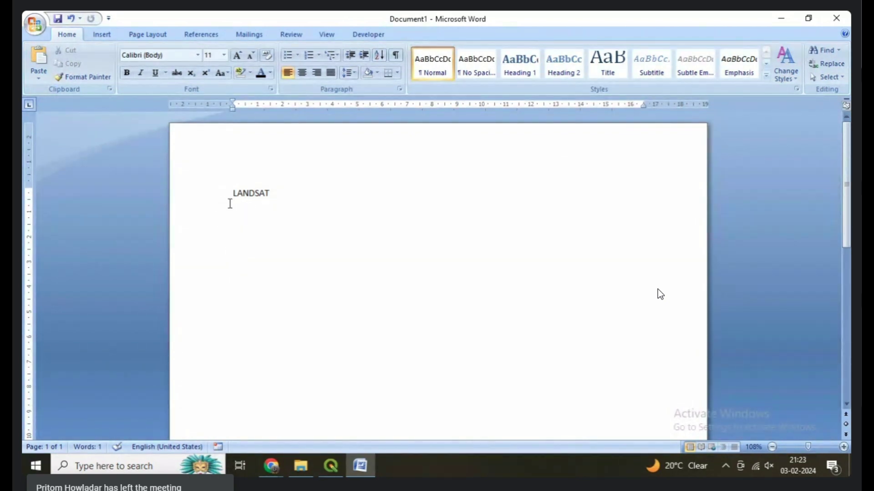
{"action": "type", "text": " 8"}
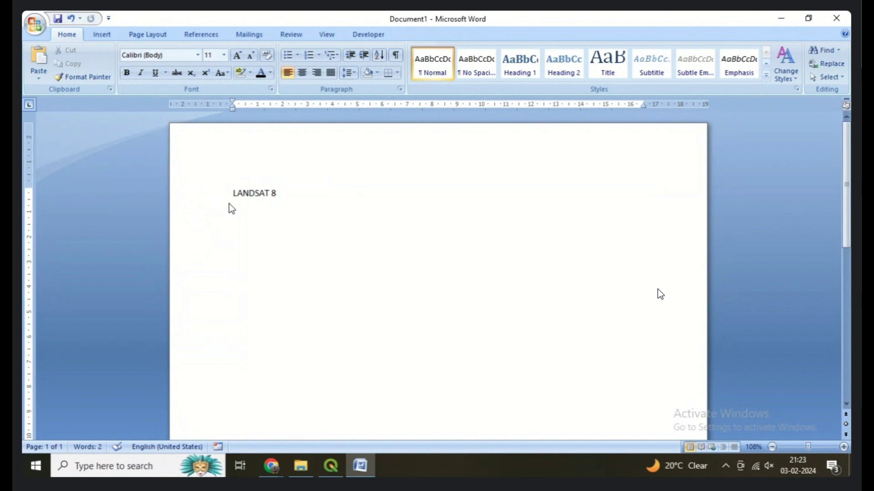
{"action": "type", "text": "-9"}
Format the "LANDSAT 8-9" heading as bold with font size 24
{"action": "left_click_drag", "start_coordinate": [220, 197], "coordinate": [308, 197]}
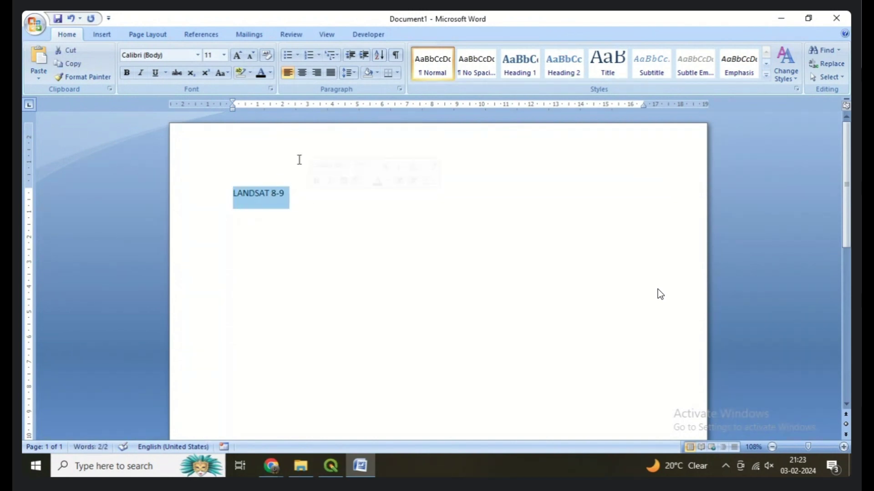
{"action": "left_click", "coordinate": [271, 74]}
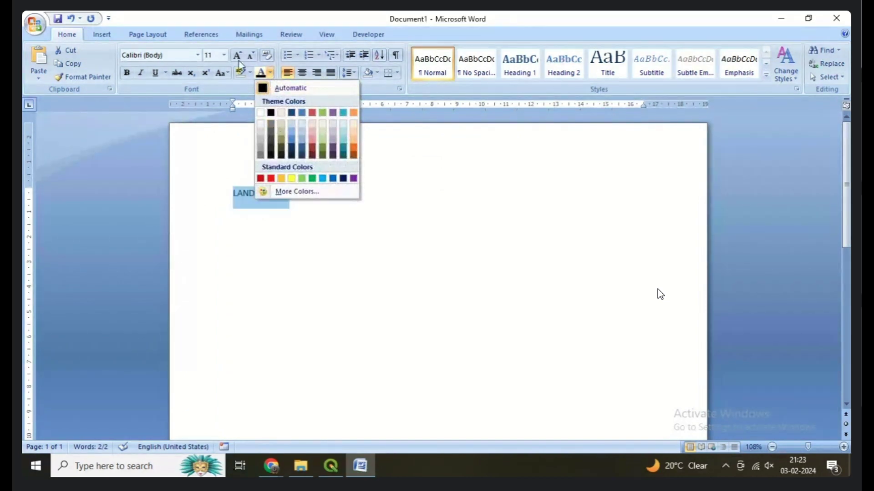
{"action": "left_click", "coordinate": [225, 56]}
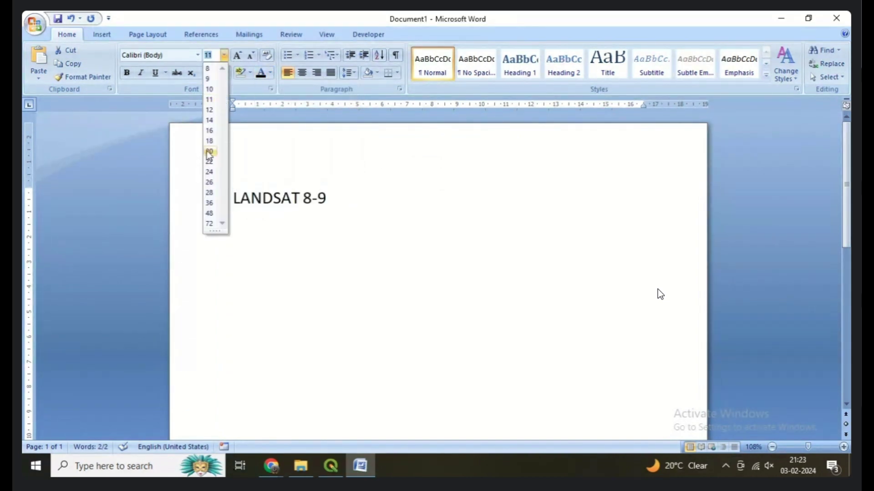
{"action": "left_click", "coordinate": [212, 171]}
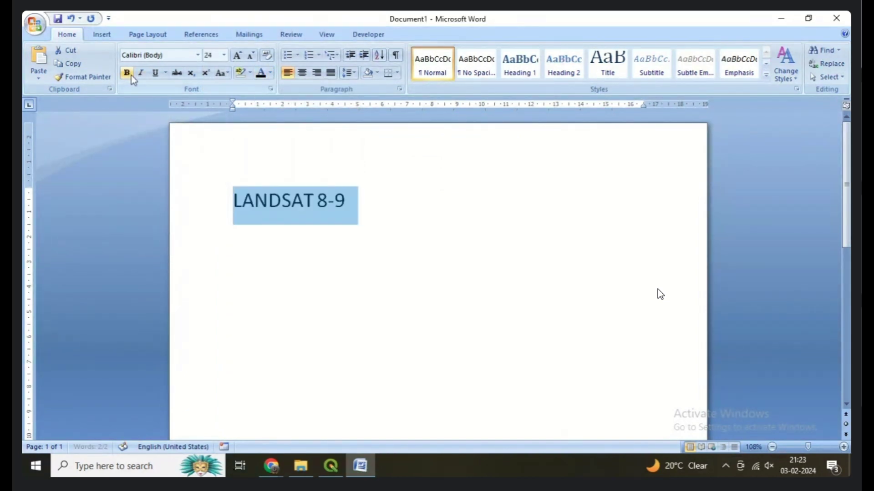
{"action": "key", "text": "ctrl+b"}
{"action": "left_click", "coordinate": [381, 198]}
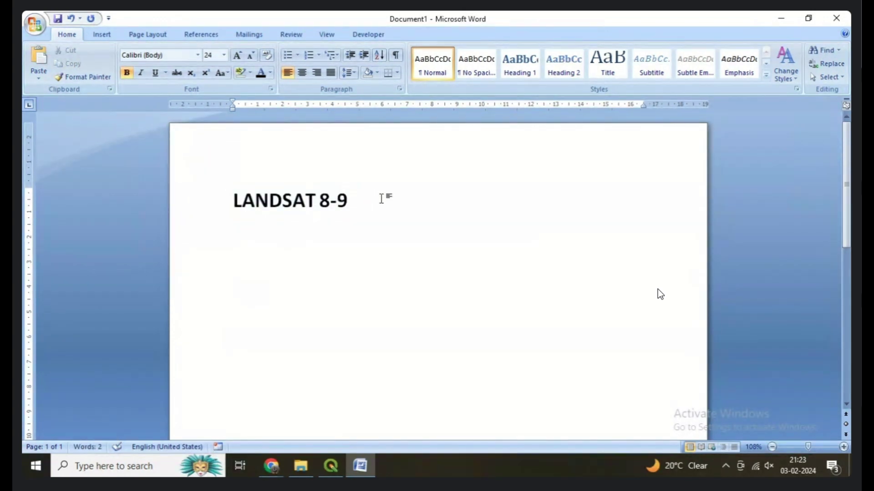
Begin a new line below the heading with the text "NDVI (Normalize Differenciate"
{"action": "key", "text": "Return"}
{"action": "type", "text": "BAn"}
{"action": "key", "text": "BackSpace"}
{"action": "key", "text": "BackSpace"}
{"action": "key", "text": "BackSpace"}
{"action": "type", "text": "NDV"}
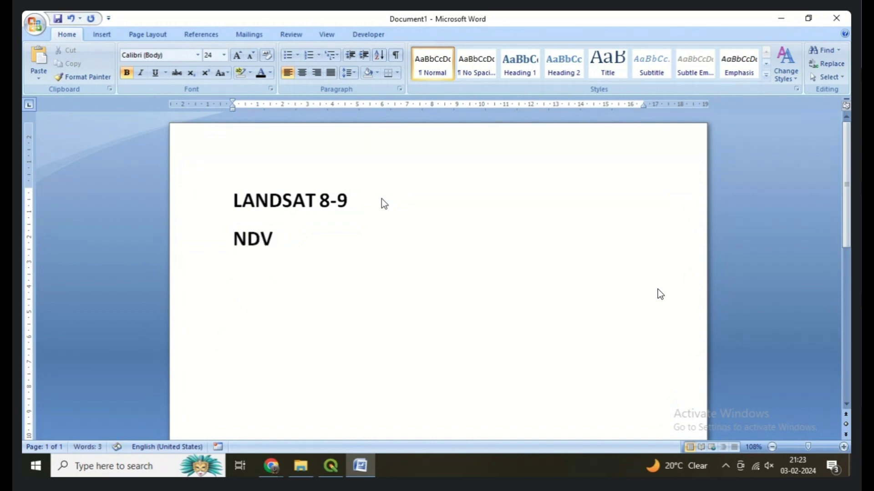
{"action": "type", "text": "I (Norma"}
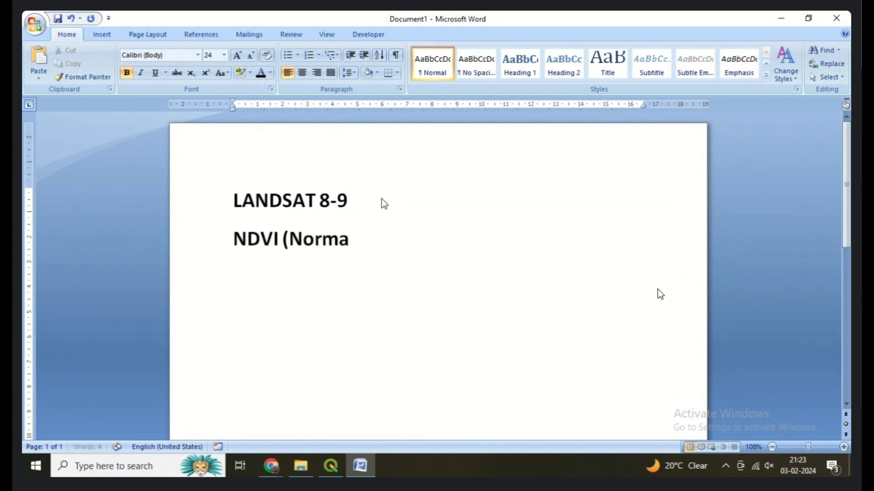
{"action": "type", "text": "lize "}
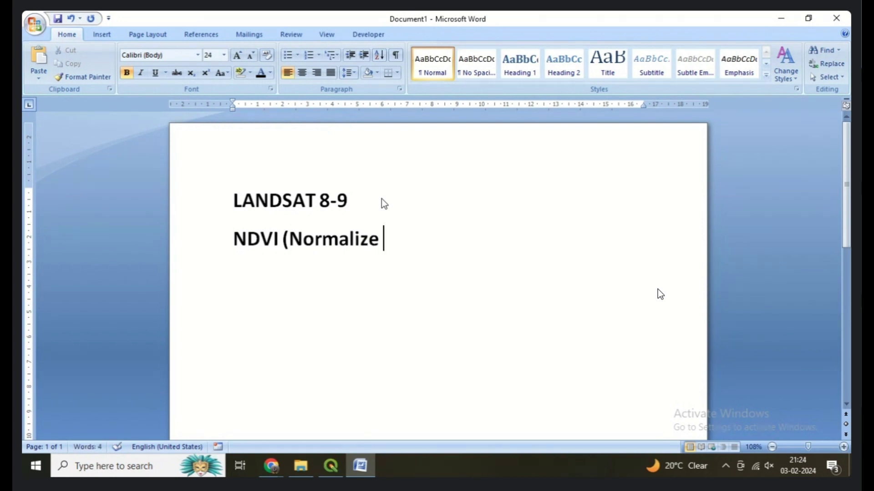
{"action": "type", "text": "Diffe"}
{"action": "type", "text": "r"}
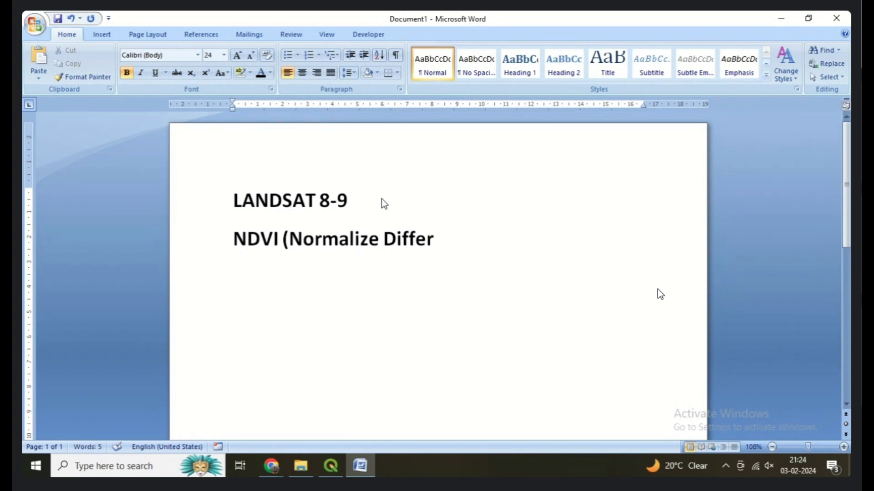
{"action": "type", "text": "enciate"}
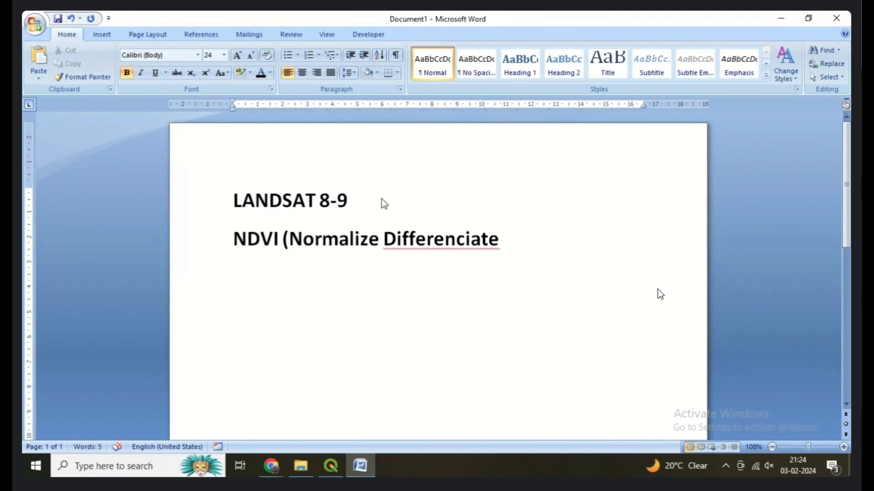
Correct the misspelled word to the suggested "Differentiate" and continue the NDVI line with "Vegetation"
{"action": "right_click", "coordinate": [481, 239]}
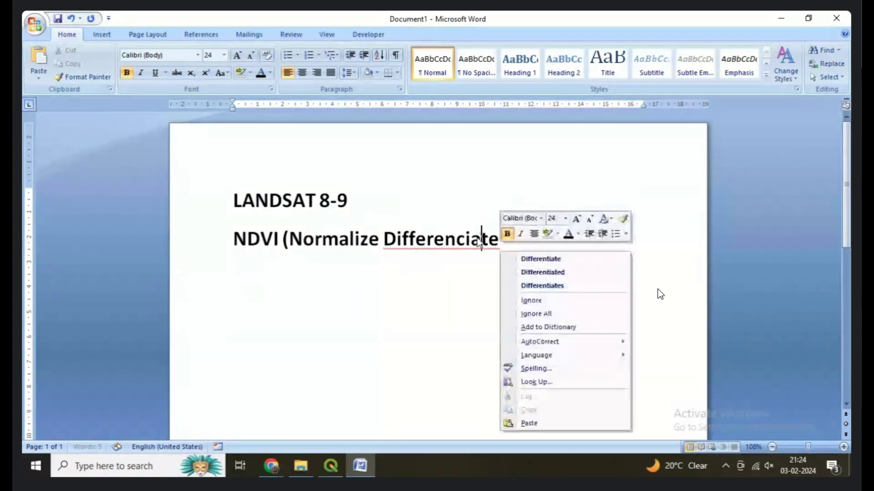
{"action": "left_click", "coordinate": [511, 258]}
{"action": "type", "text": "V"}
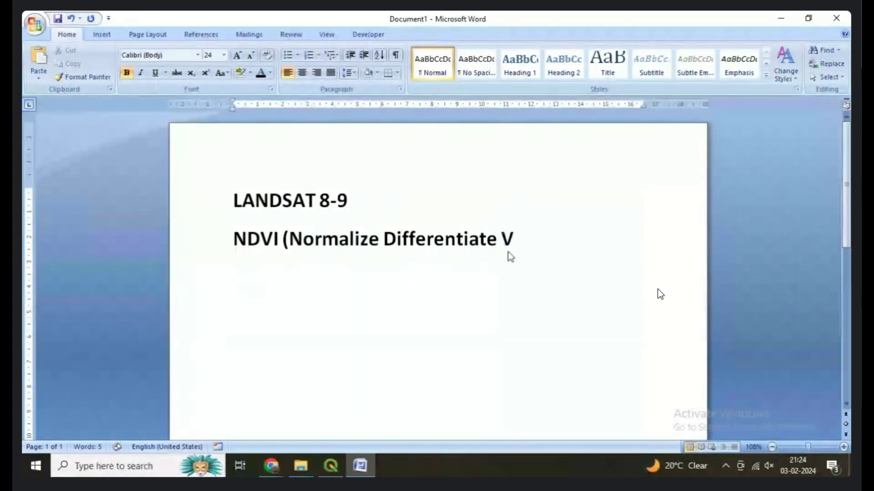
{"action": "type", "text": "egetation"}
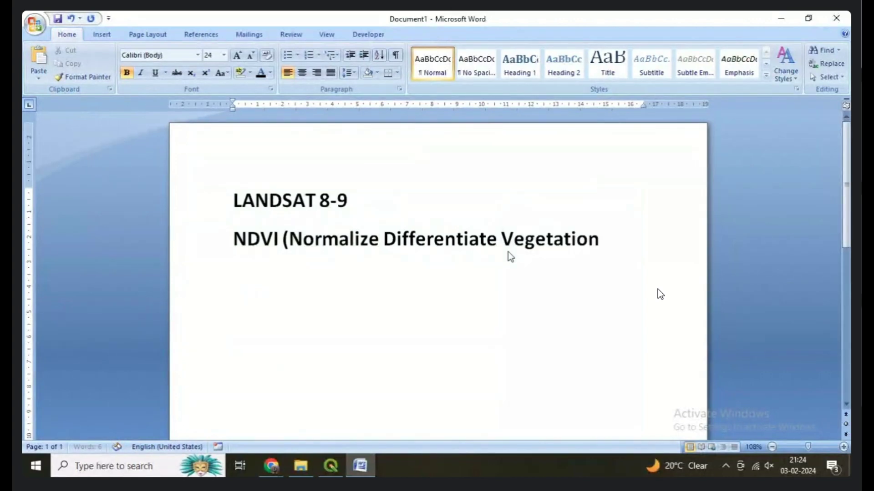
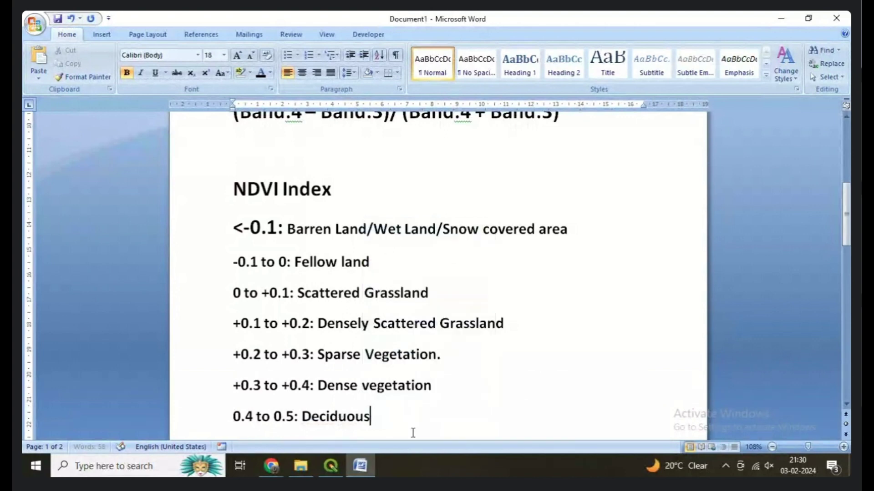
Complete the "0.4 to 0.5" entry of the NDVI Index list as "Deciduous Forest/Very Dense Vegetation"
{"action": "type", "text": "Forest"}
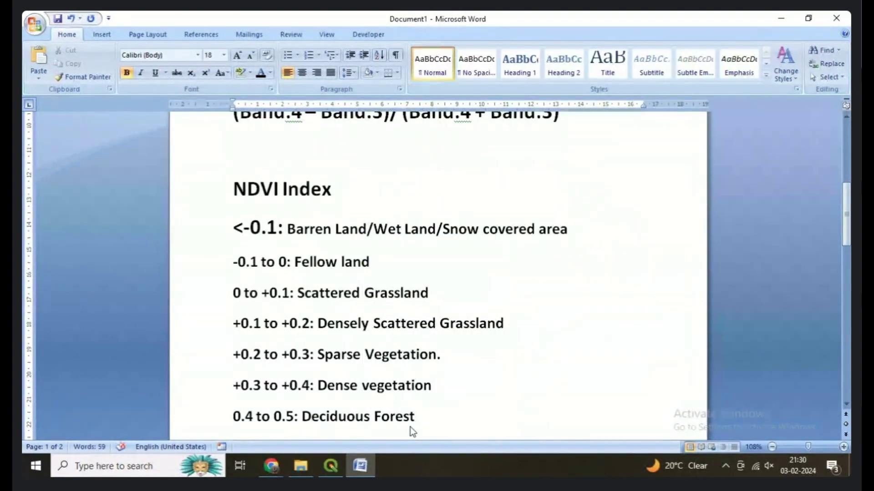
{"action": "scroll", "coordinate": [410, 427], "scroll_direction": "down", "scroll_amount": 5}
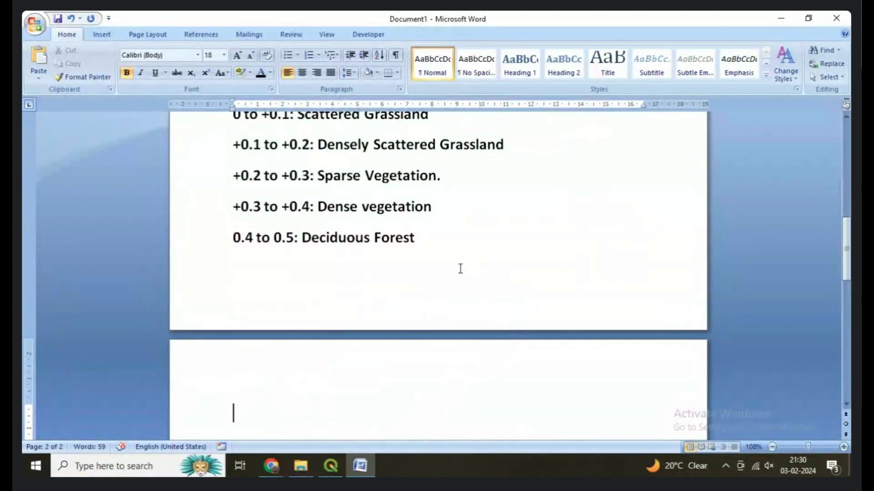
{"action": "scroll", "coordinate": [460, 269], "scroll_direction": "up", "scroll_amount": 4}
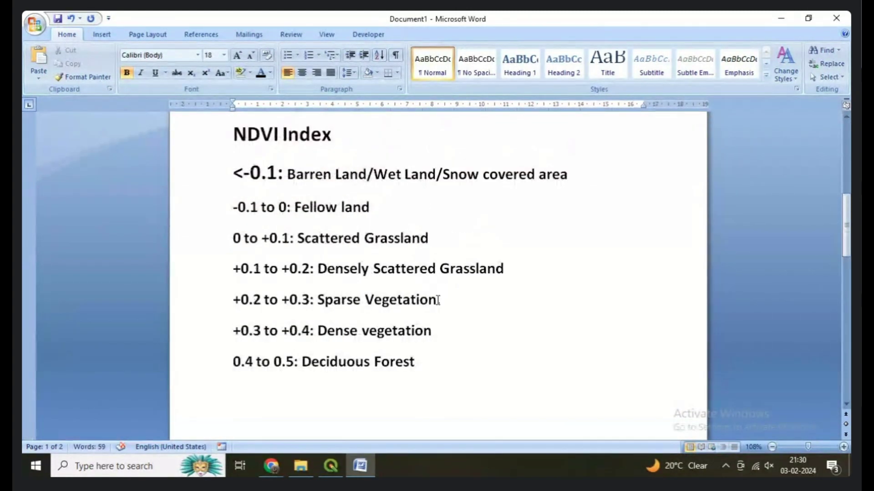
{"action": "left_click", "coordinate": [429, 366]}
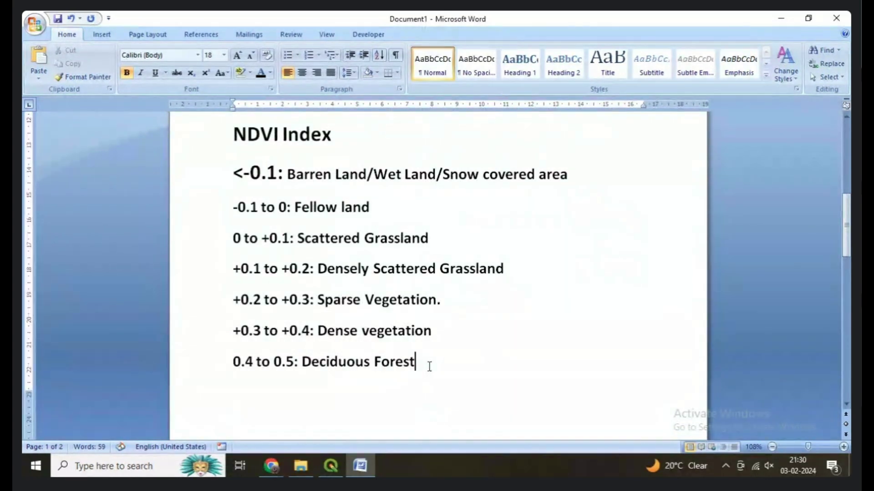
{"action": "type", "text": "/Dense"}
{"action": "key", "text": "BackSpace"}
{"action": "key", "text": "BackSpace"}
{"action": "key", "text": "BackSpace"}
{"action": "type", "text": "Very Dense V"}
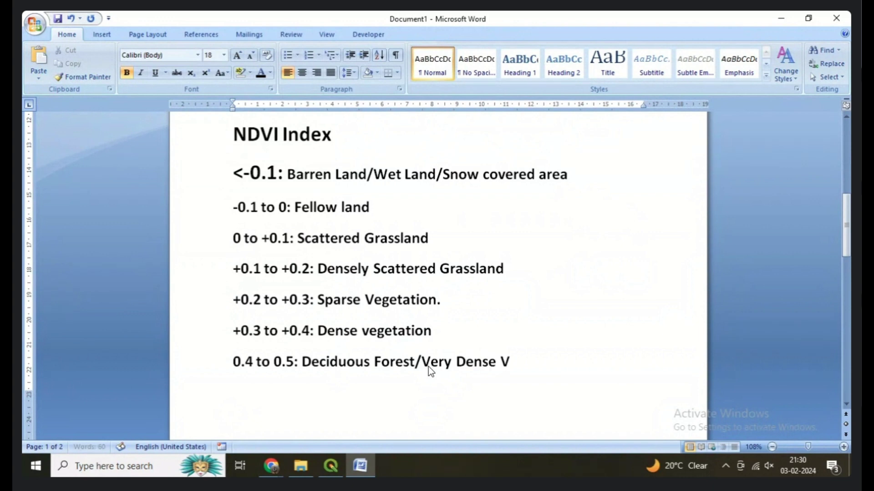
{"action": "type", "text": "egetation"}
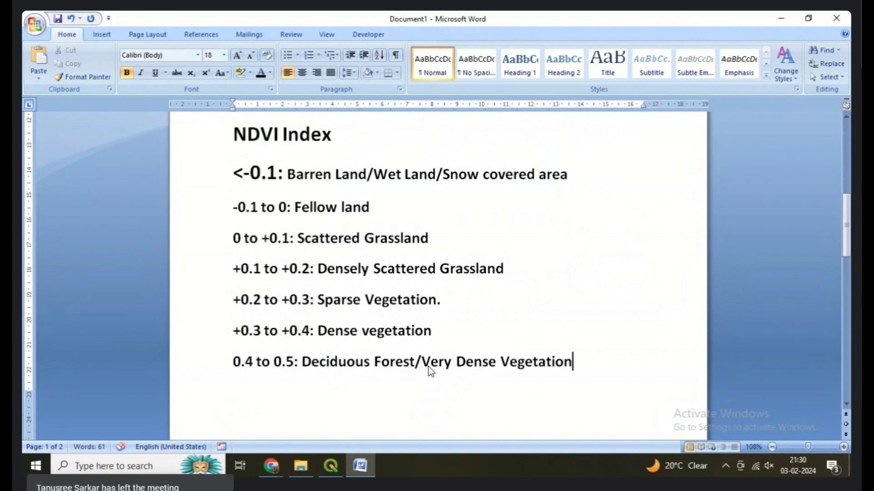
Copy the formatting of "0 to +0.1" onto the "<-0.1:" label in the NDVI Index list
{"action": "left_click_drag", "start_coordinate": [277, 178], "coordinate": [226, 175]}
{"action": "left_click_drag", "start_coordinate": [233, 237], "coordinate": [288, 238]}
{"action": "left_click", "coordinate": [98, 76]}
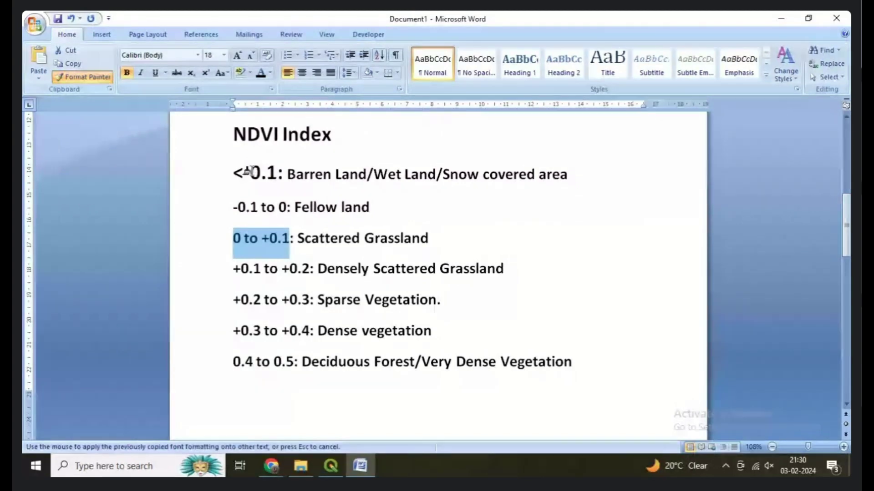
{"action": "left_click_drag", "start_coordinate": [235, 173], "coordinate": [286, 173]}
Select and copy all the notes from the "LANDSAT 8-9" heading through the last NDVI Index entry
{"action": "left_click_drag", "start_coordinate": [229, 145], "coordinate": [596, 362]}
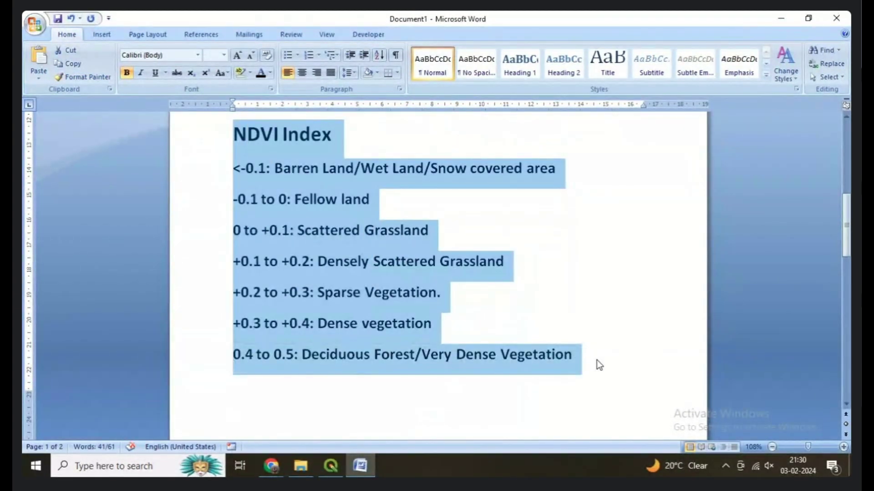
{"action": "scroll", "coordinate": [455, 299], "scroll_direction": "up", "scroll_amount": 6}
{"action": "scroll", "coordinate": [293, 219], "scroll_direction": "up", "scroll_amount": 1}
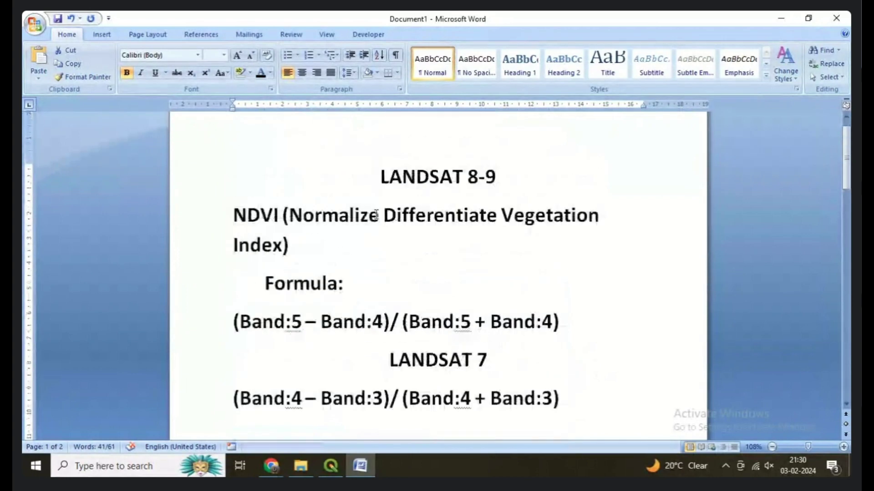
{"action": "left_click_drag", "start_coordinate": [382, 177], "coordinate": [591, 411]}
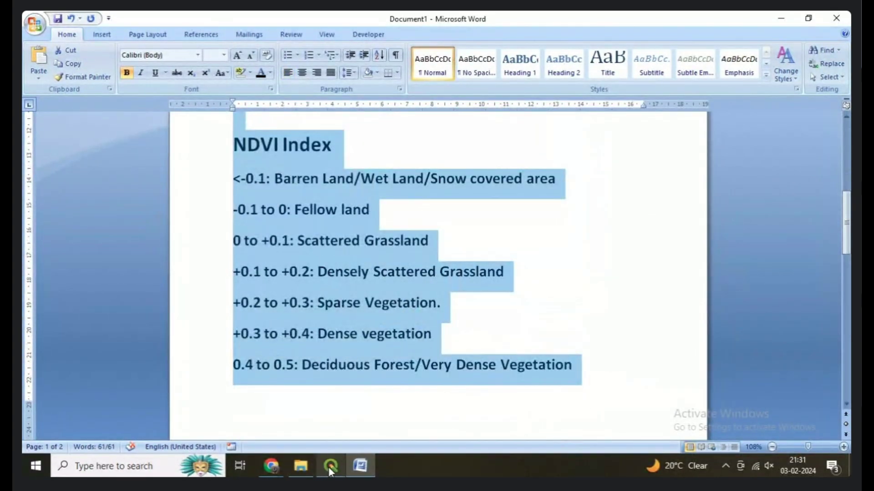
Switch to WhatsApp in Chrome and send the copied NDVI notes to the "2nd semester online 1st phase" group
{"action": "left_click", "coordinate": [271, 474]}
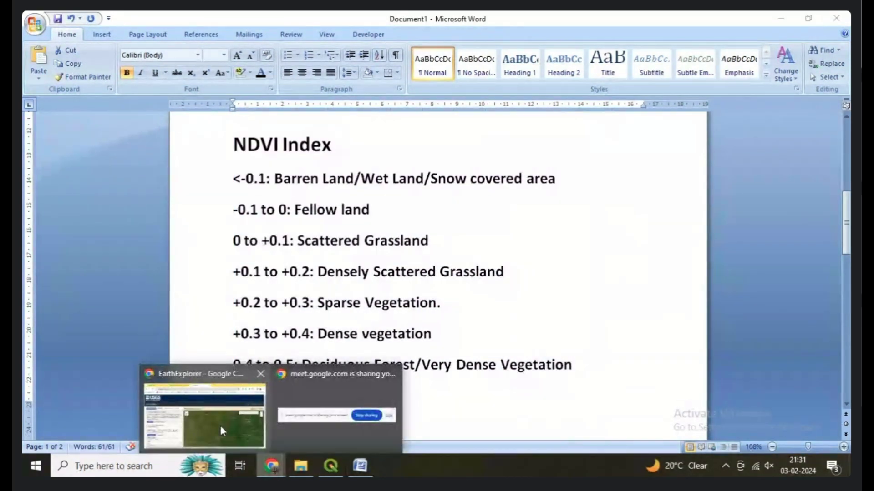
{"action": "left_click", "coordinate": [220, 425]}
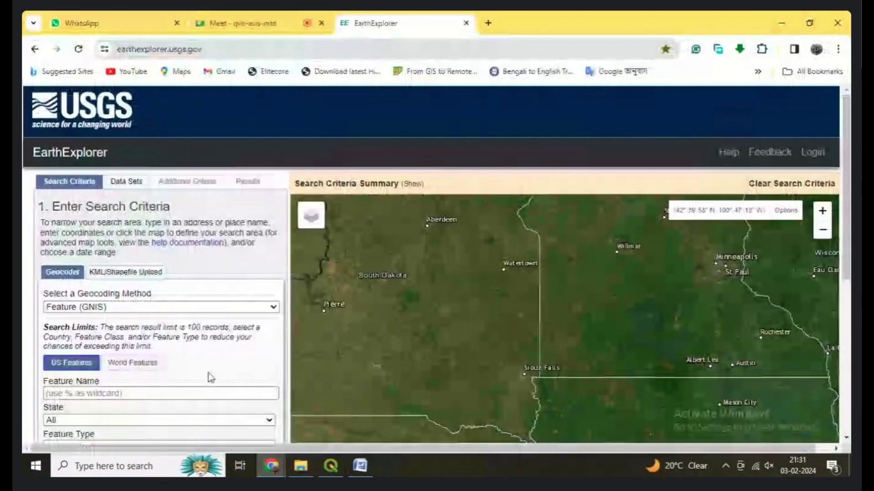
{"action": "left_click", "coordinate": [82, 23]}
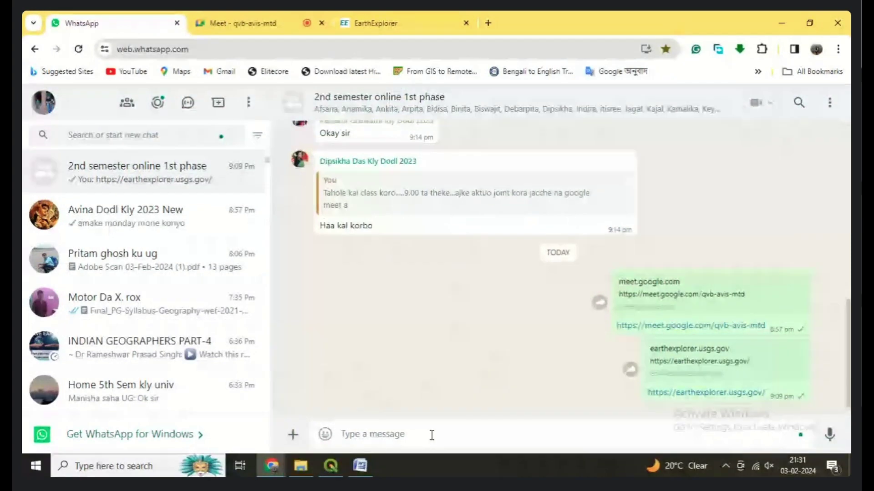
{"action": "type", "text": "+0.1 to +0.2: Densely Scattered Grassland +0.2 to +0.3: Sparse Vegetation. +0.3 to +0.4: Dense vegetation 0.4 to 0.5: Deciduous Forest/Very Dense Vegetation"}
{"action": "key", "text": "Return"}
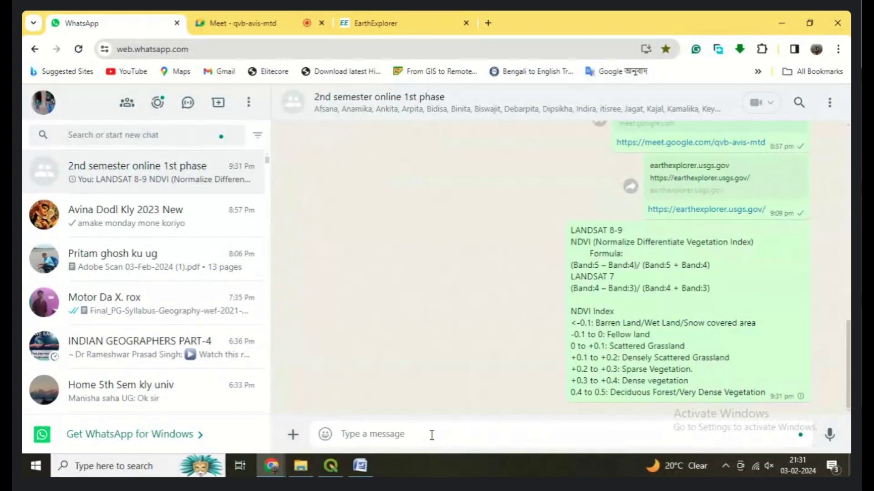
Return to the Word document and review the LANDSAT 8-9 and LANDSAT 7 NDVI formulas
{"action": "left_click", "coordinate": [360, 465]}
{"action": "scroll", "coordinate": [383, 398], "scroll_direction": "up", "scroll_amount": 3}
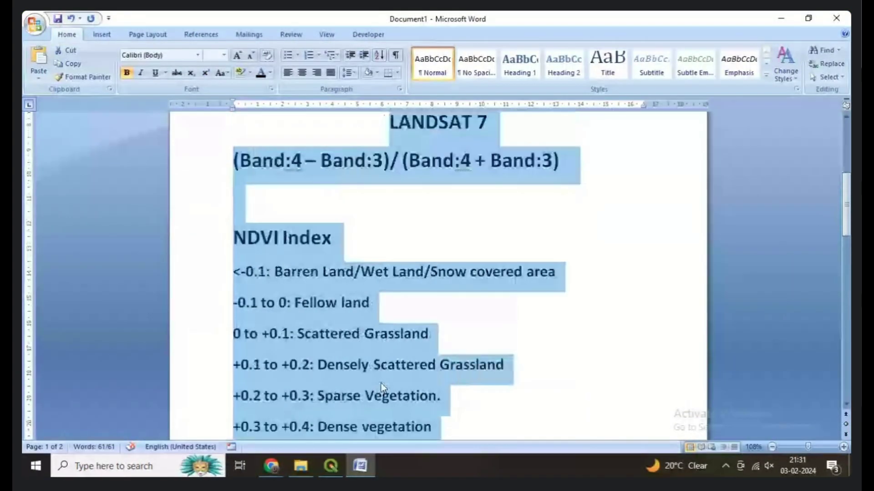
{"action": "scroll", "coordinate": [381, 383], "scroll_direction": "up", "scroll_amount": 6}
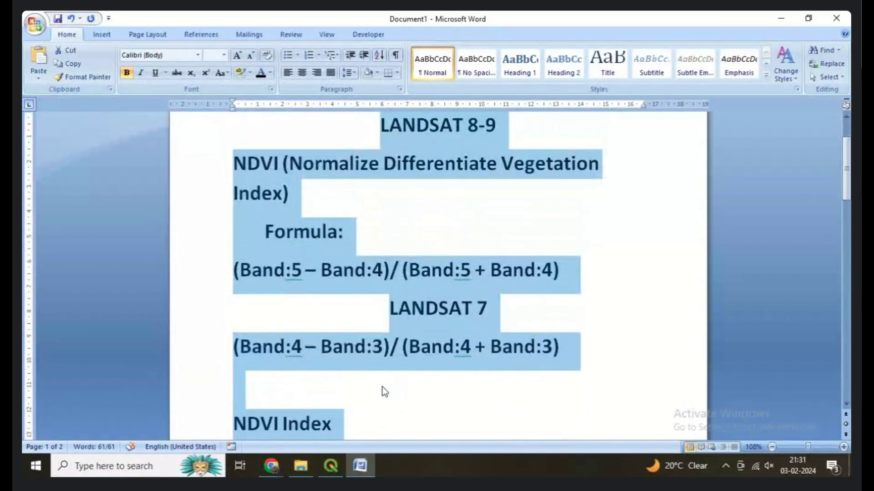
Review the NDVI Index classes in the Word notes and switch back to QGIS
{"action": "scroll", "coordinate": [383, 391], "scroll_direction": "up", "scroll_amount": 1}
{"action": "scroll", "coordinate": [381, 389], "scroll_direction": "down", "scroll_amount": 10}
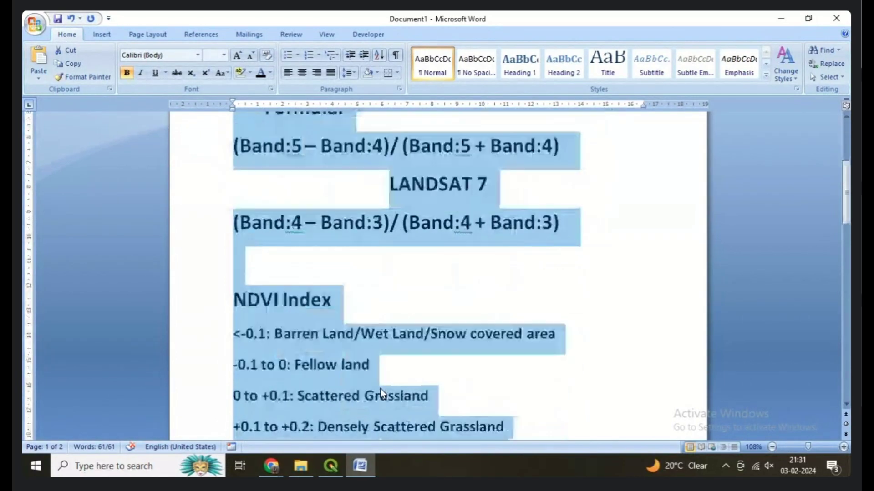
{"action": "left_click", "coordinate": [330, 466]}
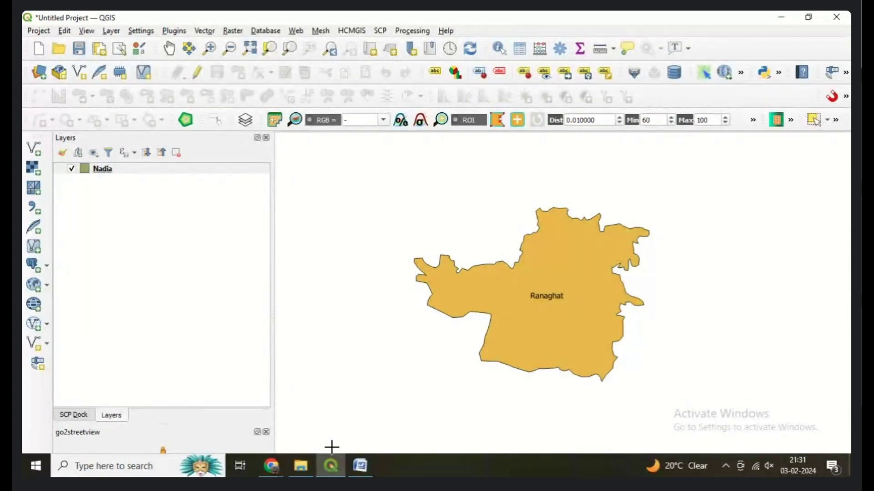
Start adding a raster layer and look through Local Disk (F:) for the satellite image folder
{"action": "left_click", "coordinate": [34, 168]}
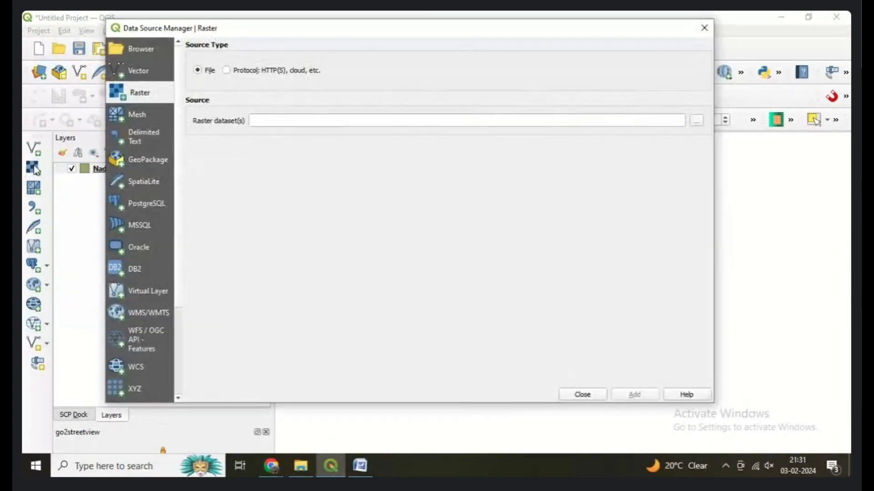
{"action": "left_click", "coordinate": [695, 122]}
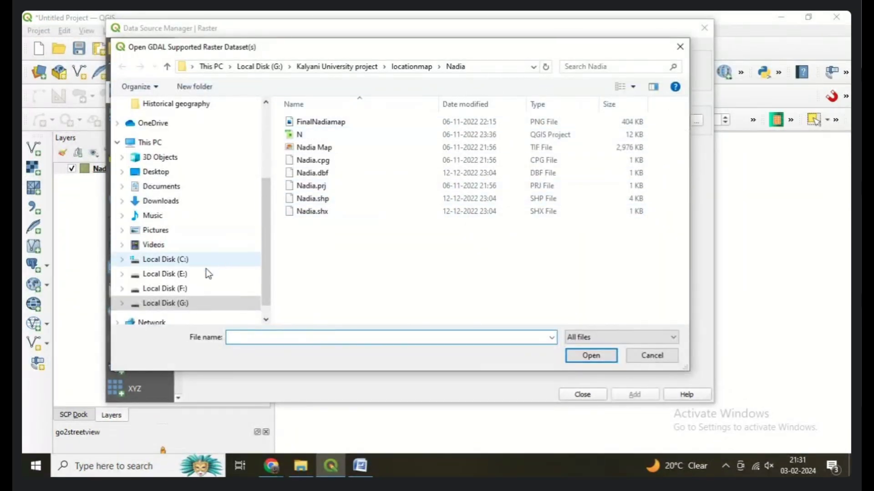
{"action": "left_click", "coordinate": [193, 289]}
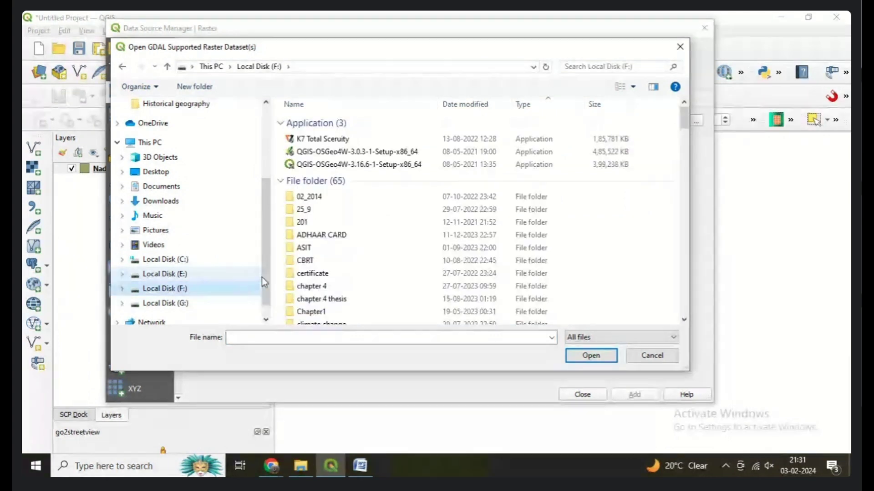
{"action": "scroll", "coordinate": [427, 252], "scroll_direction": "down", "scroll_amount": 2}
{"action": "scroll", "coordinate": [426, 253], "scroll_direction": "down", "scroll_amount": 3}
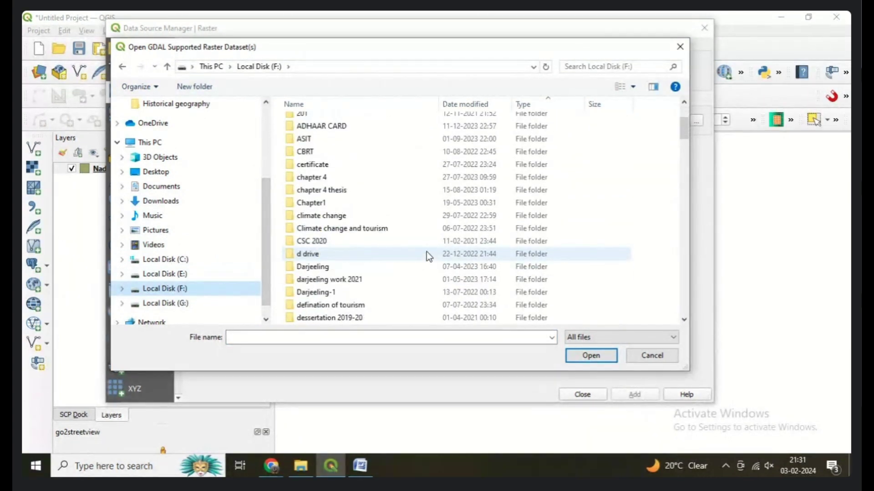
{"action": "scroll", "coordinate": [427, 252], "scroll_direction": "down", "scroll_amount": 3}
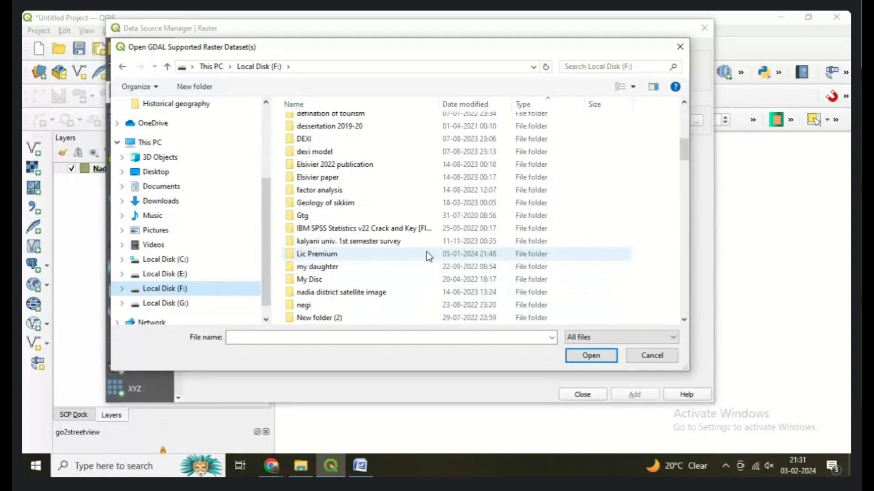
{"action": "scroll", "coordinate": [427, 252], "scroll_direction": "down", "scroll_amount": 1}
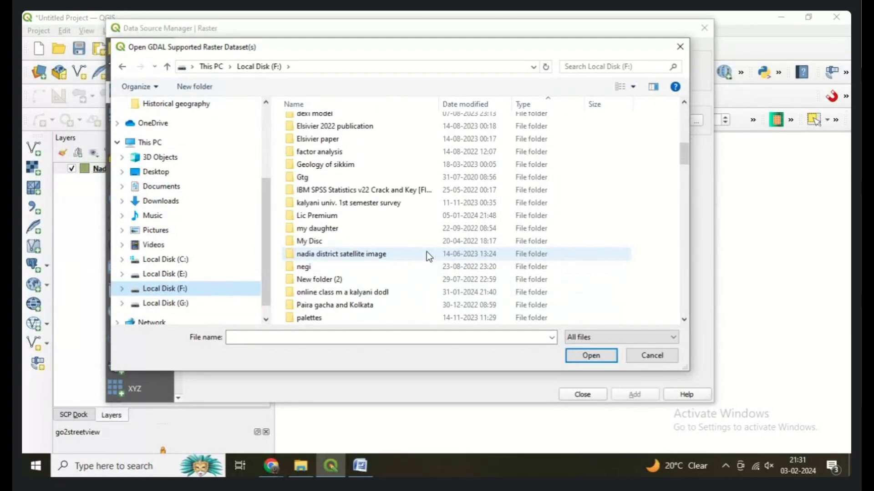
{"action": "scroll", "coordinate": [427, 252], "scroll_direction": "down", "scroll_amount": 1}
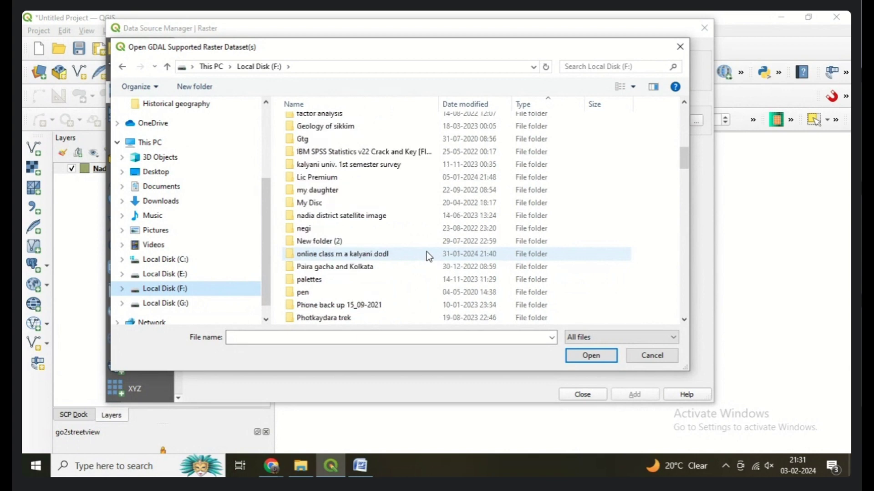
{"action": "scroll", "coordinate": [427, 252], "scroll_direction": "down", "scroll_amount": 2}
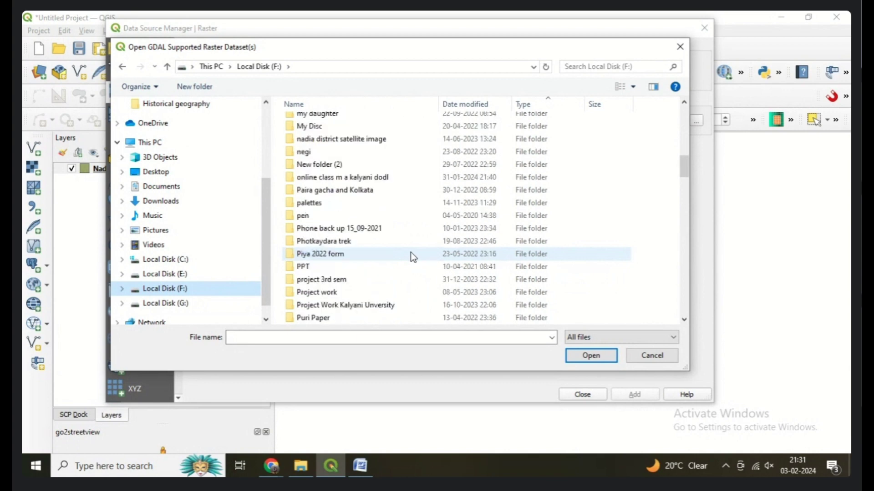
Look for the satellite imagery on Local Disk (G:) inside the "Kalyani University project" folder
{"action": "left_click", "coordinate": [218, 303]}
{"action": "scroll", "coordinate": [318, 272], "scroll_direction": "down", "scroll_amount": 2}
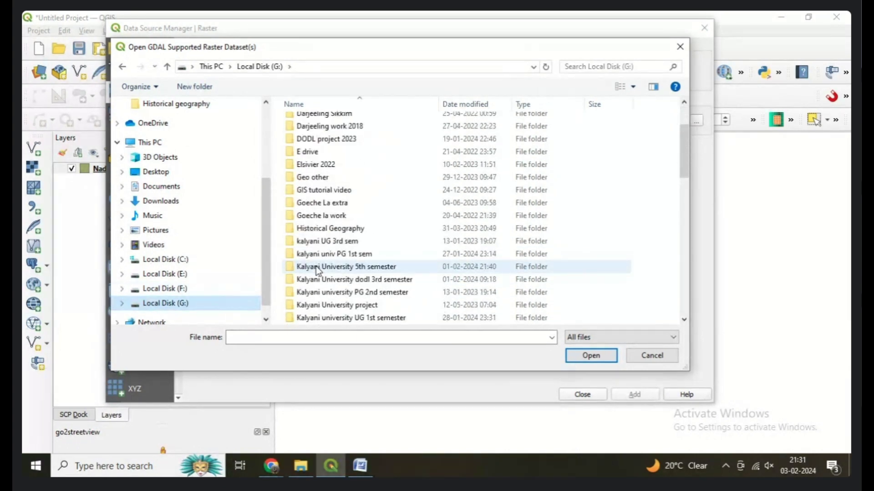
{"action": "scroll", "coordinate": [318, 271], "scroll_direction": "down", "scroll_amount": 3}
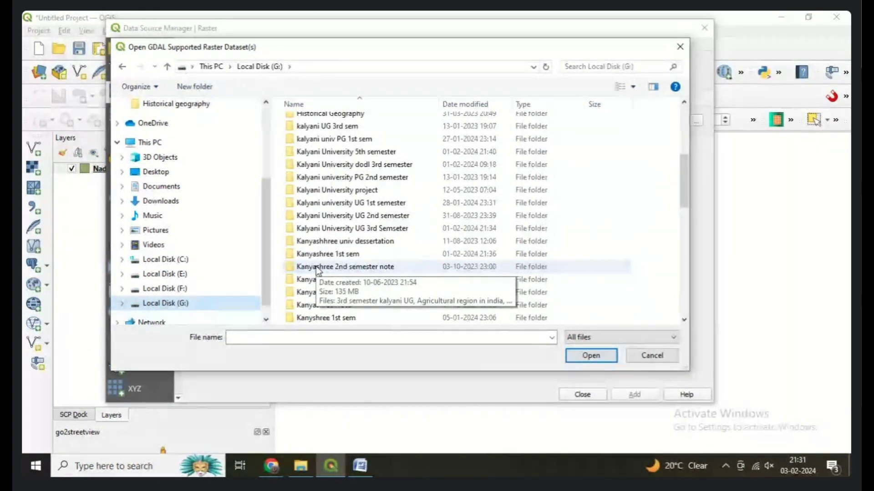
{"action": "double_click", "coordinate": [335, 190]}
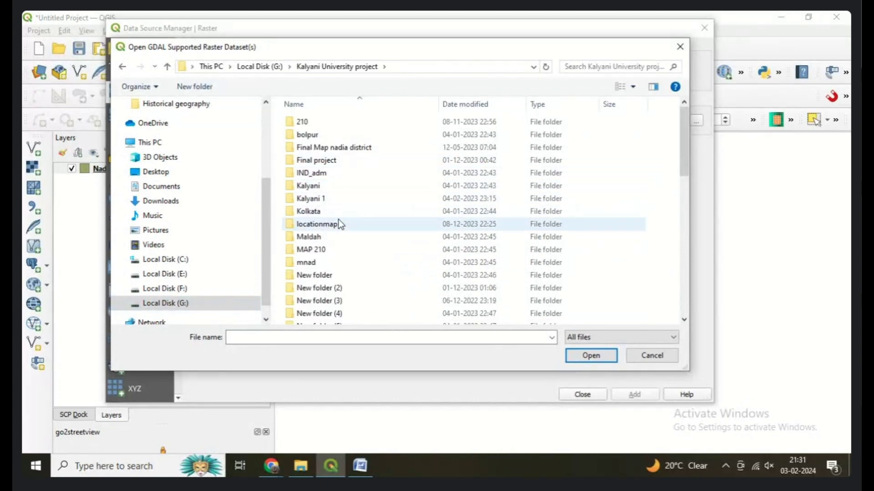
{"action": "scroll", "coordinate": [336, 236], "scroll_direction": "down", "scroll_amount": 2}
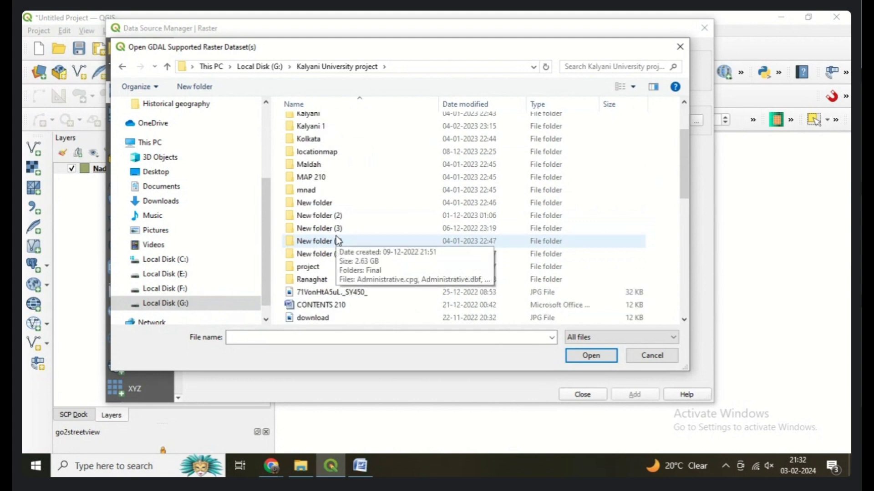
Search This PC for "satellite image" and show the 2023 subfolder of "nadia district satellite image" in an enlarged file dialog
{"action": "left_click", "coordinate": [144, 142]}
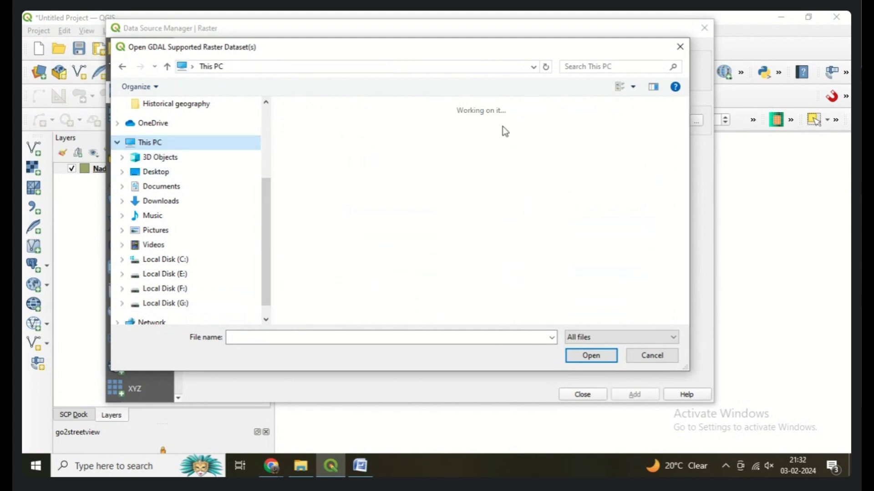
{"action": "left_click", "coordinate": [627, 68]}
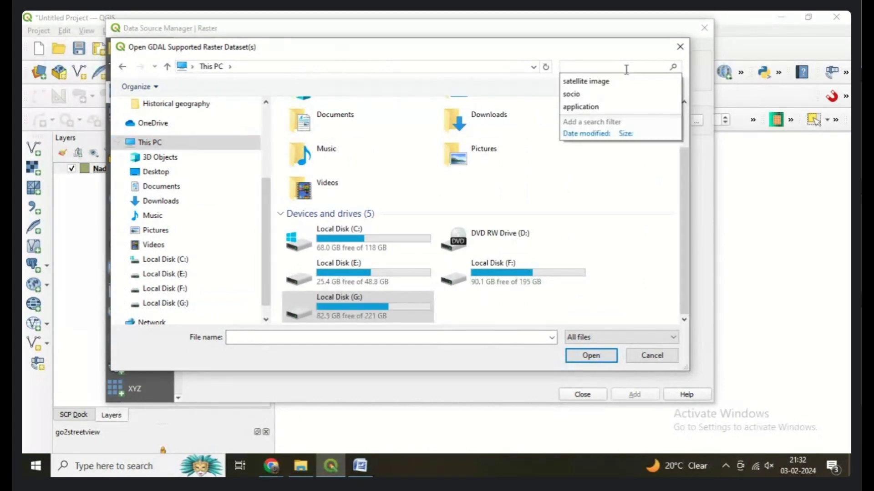
{"action": "left_click", "coordinate": [620, 82]}
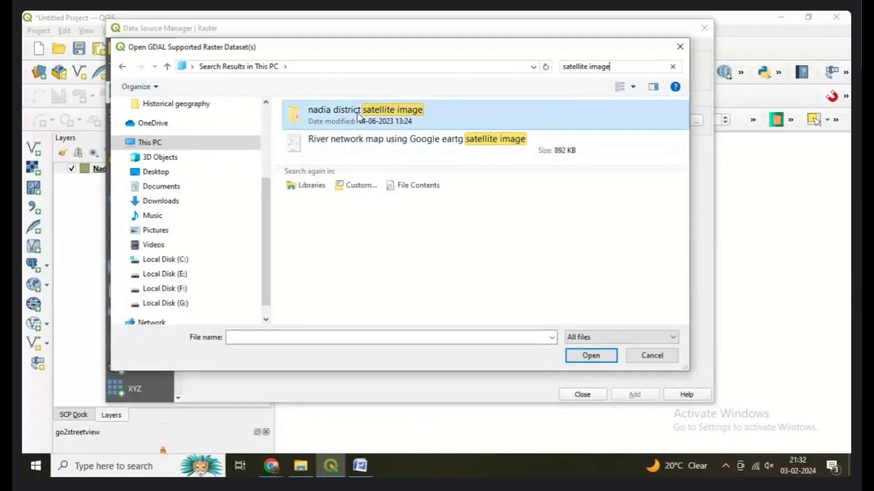
{"action": "double_click", "coordinate": [357, 113]}
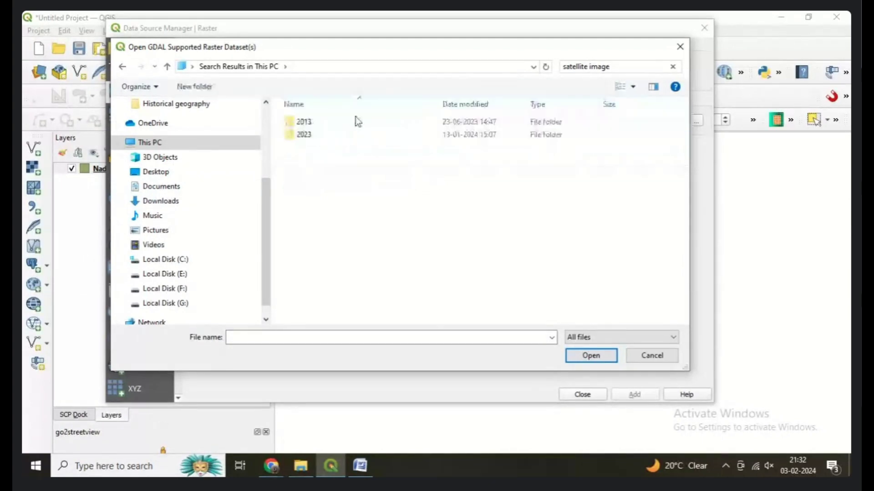
{"action": "left_click", "coordinate": [313, 138]}
{"action": "double_click", "coordinate": [313, 139]}
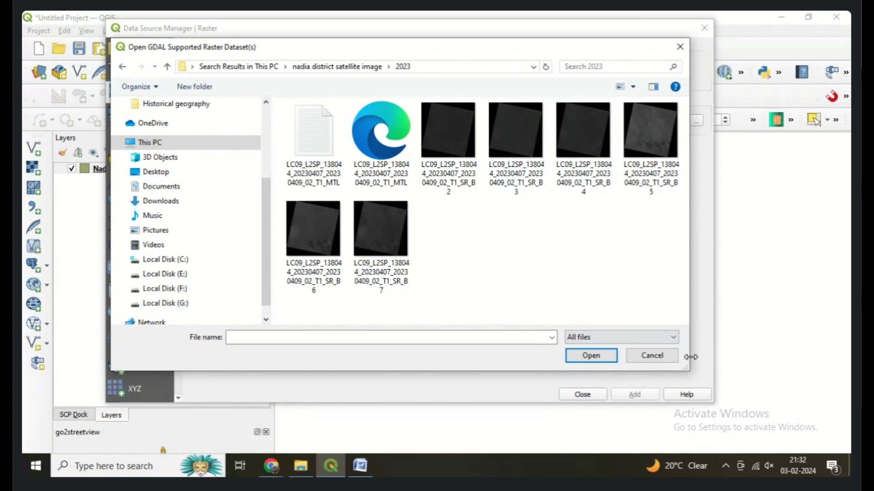
{"action": "left_click_drag", "start_coordinate": [690, 357], "coordinate": [783, 358]}
{"action": "left_click_drag", "start_coordinate": [525, 370], "coordinate": [523, 452]}
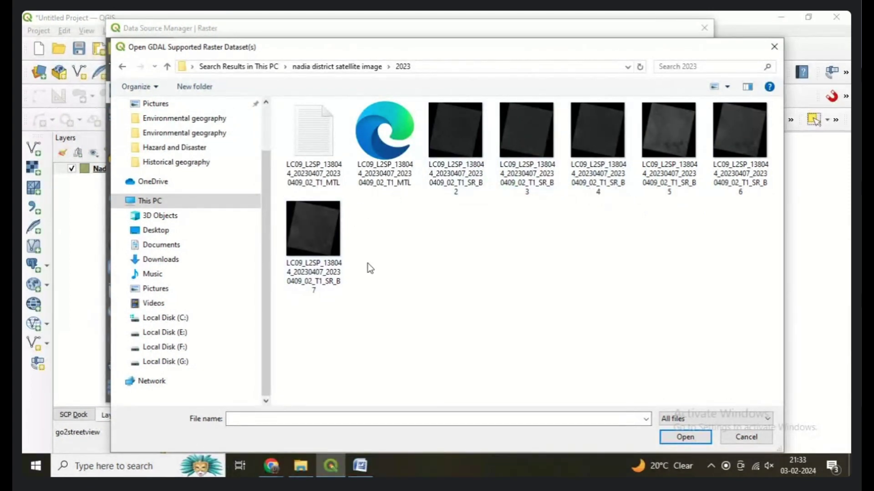
Check the LANDSAT 8-9 NDVI formula in the Word document and return to the raster file selection in QGIS
{"action": "left_click", "coordinate": [360, 466]}
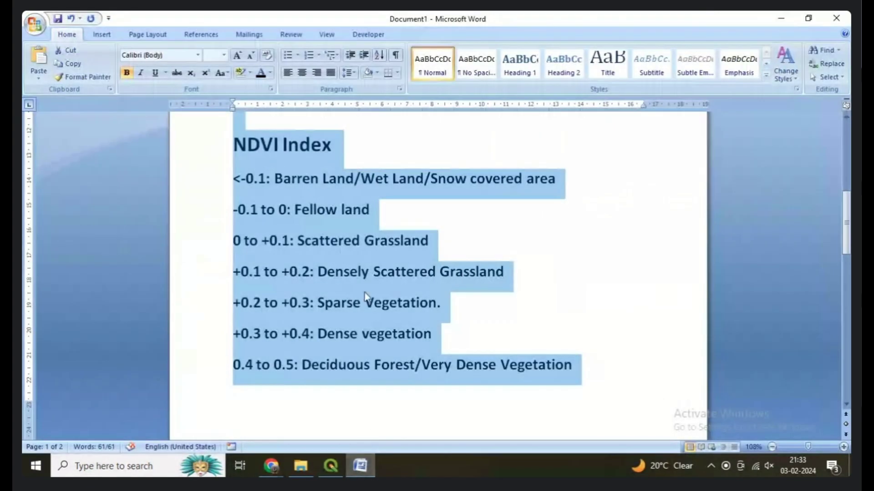
{"action": "scroll", "coordinate": [378, 289], "scroll_direction": "up", "scroll_amount": 5}
{"action": "left_click", "coordinate": [427, 275]}
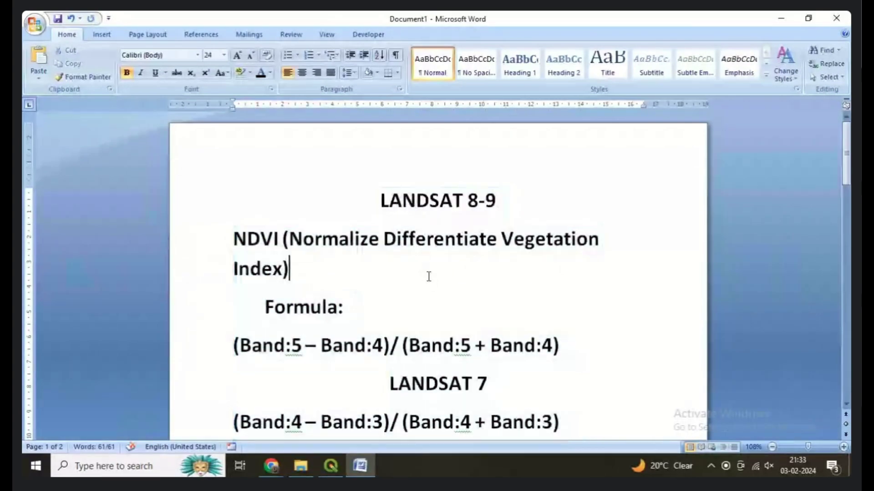
{"action": "scroll", "coordinate": [421, 282], "scroll_direction": "down", "scroll_amount": 1}
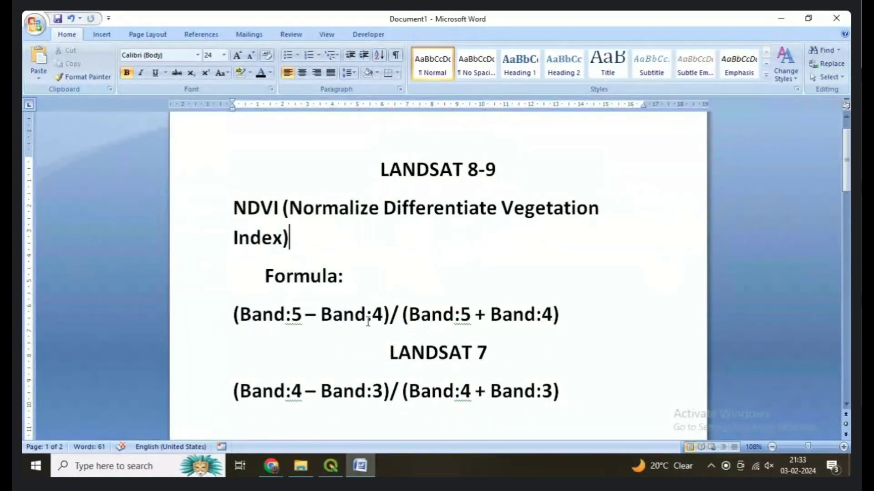
{"action": "left_click", "coordinate": [330, 465]}
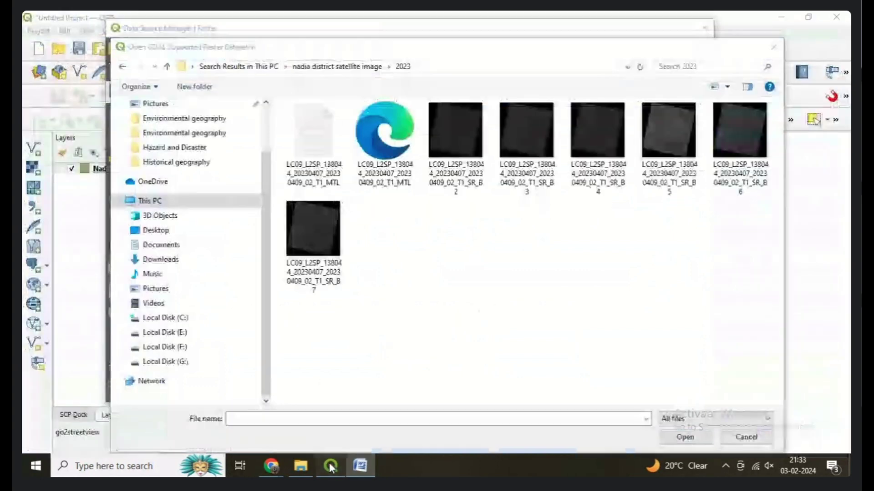
Select the 2023 SR_B4 and SR_B5 rasters, and dismiss the file selection and the data source window without adding them
{"action": "left_click", "coordinate": [662, 190]}
{"action": "left_click", "coordinate": [592, 191], "text": "ctrl"}
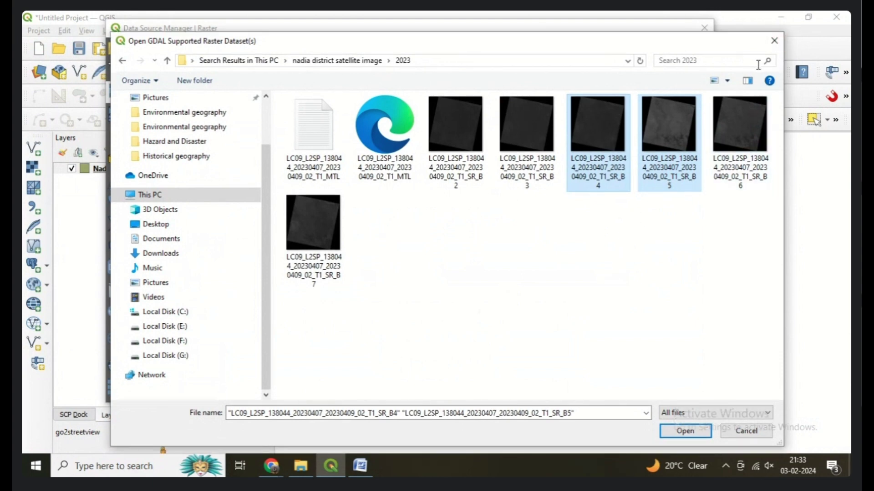
{"action": "left_click", "coordinate": [750, 28]}
{"action": "left_click", "coordinate": [773, 41]}
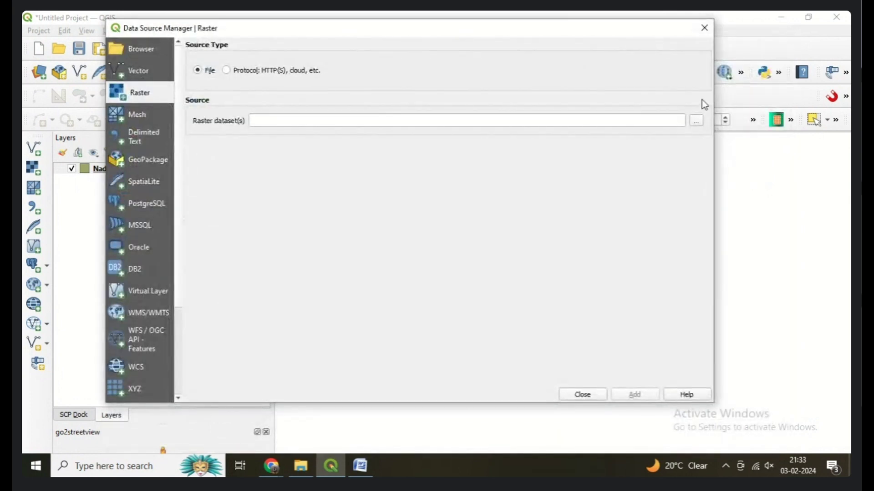
{"action": "left_click", "coordinate": [705, 28]}
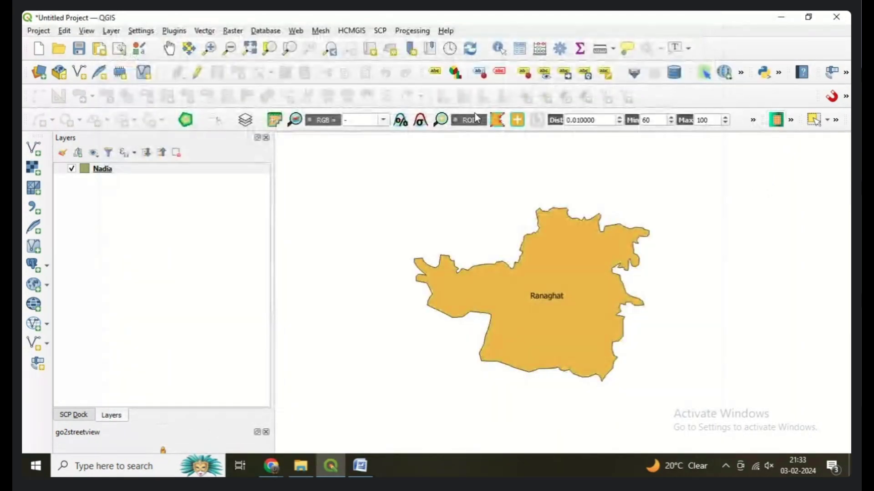
Start adding a raster layer again and search This PC for "satellite image" to locate the dataset
{"action": "left_click", "coordinate": [111, 31]}
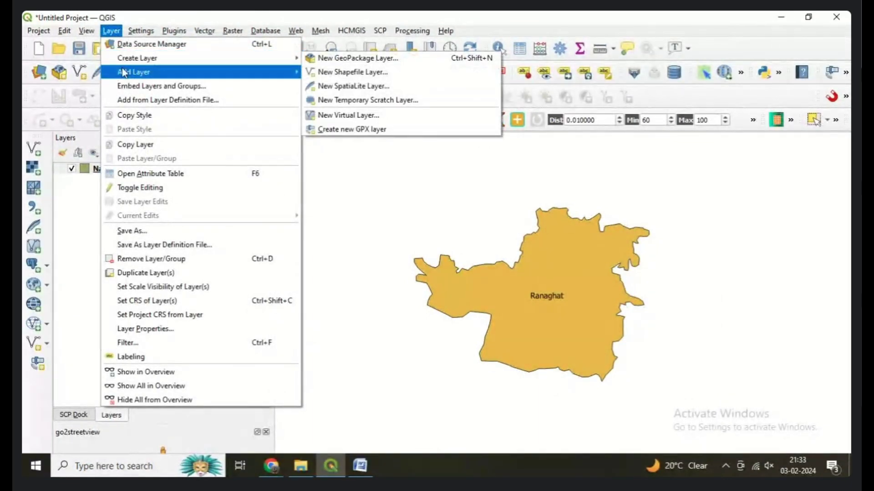
{"action": "mouse_move", "coordinate": [122, 68]}
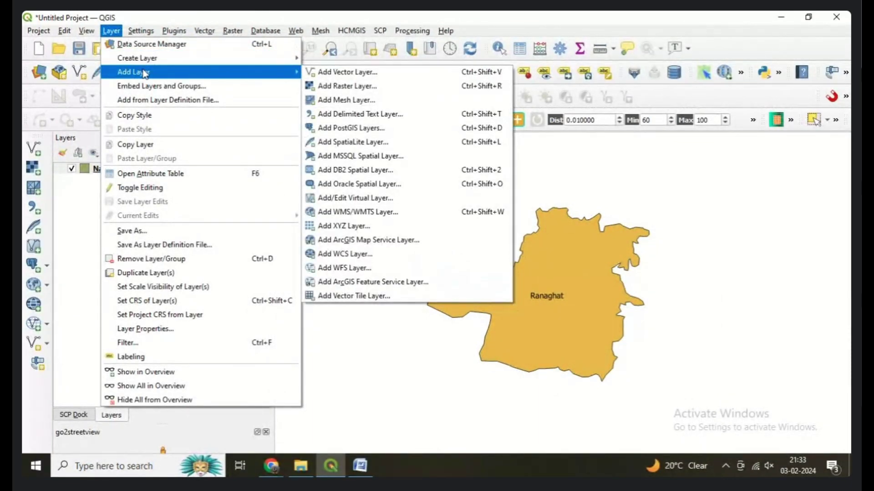
{"action": "left_click", "coordinate": [394, 88]}
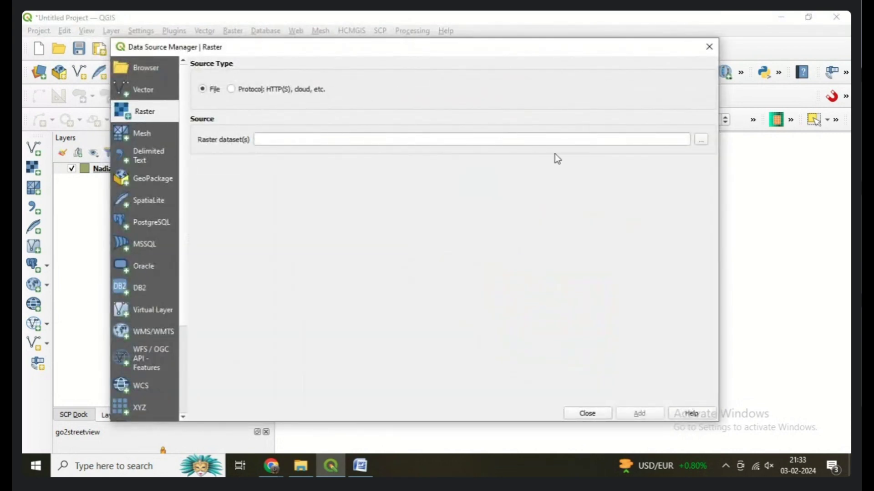
{"action": "left_click", "coordinate": [702, 140]}
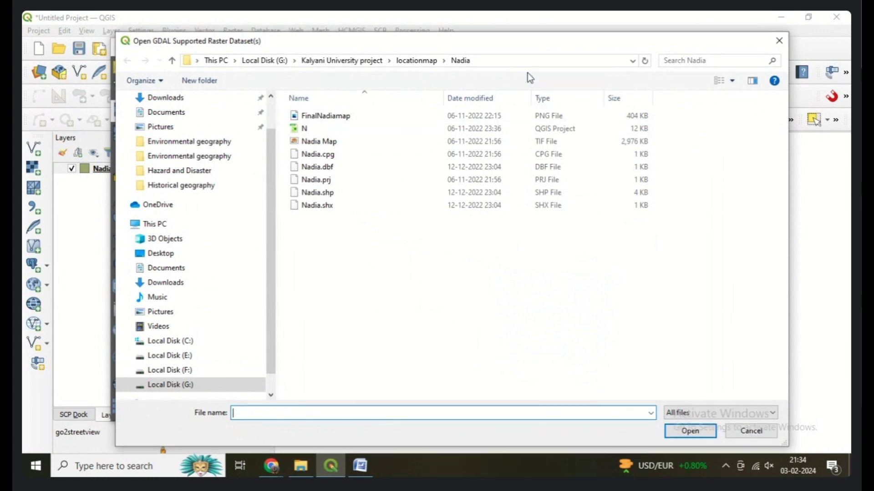
{"action": "left_click", "coordinate": [155, 224]}
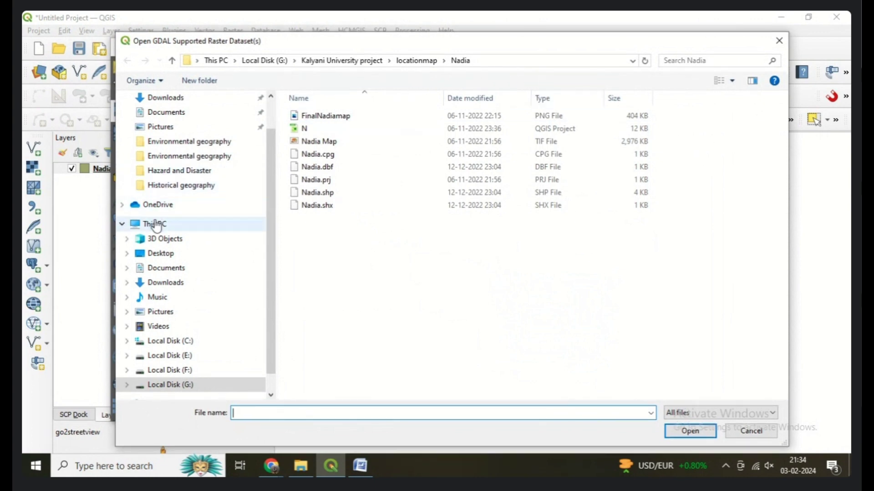
{"action": "left_click", "coordinate": [726, 60]}
{"action": "left_click", "coordinate": [708, 75]}
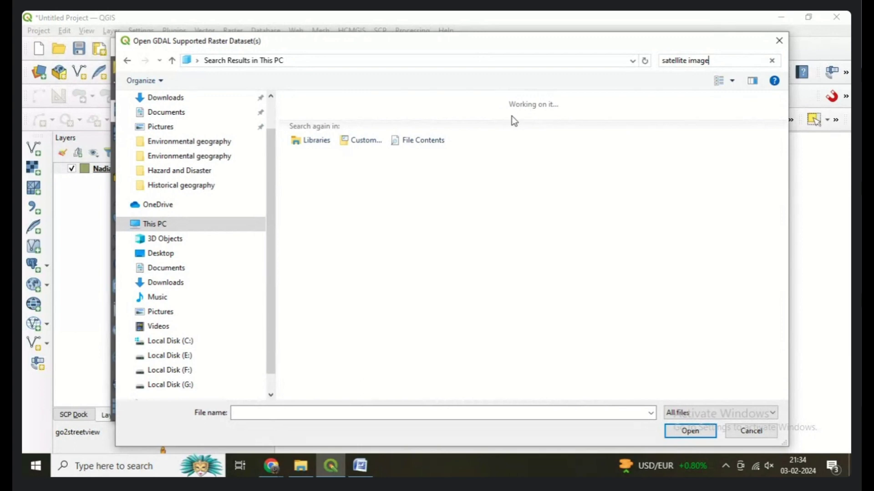
Shorten the file search term to "satell" to find the "nadia district satellite image" folder
{"action": "left_click", "coordinate": [723, 61]}
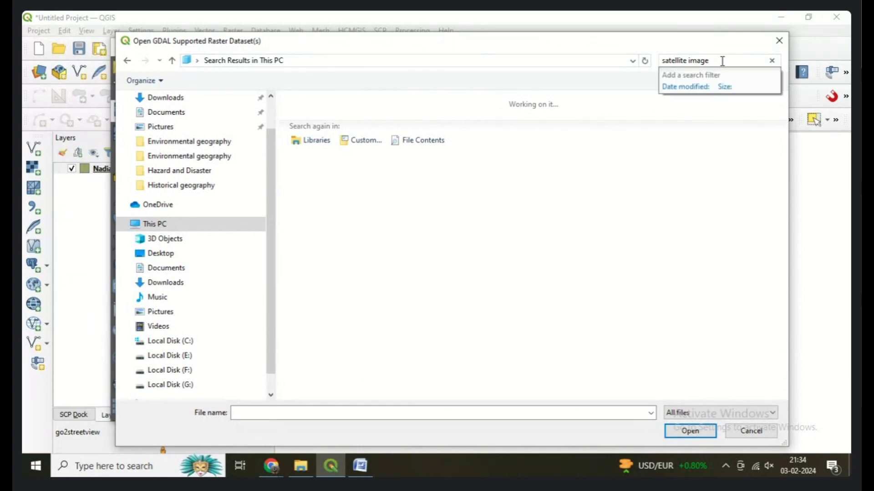
{"action": "key", "text": "BackSpace"}
{"action": "key", "text": "BackSpace"}
{"action": "key", "text": "BackSpace"}
{"action": "key", "text": "BackSpace"}
{"action": "key", "text": "BackSpace"}
{"action": "key", "text": "BackSpace"}
{"action": "key", "text": "BackSpace"}
{"action": "key", "text": "BackSpace"}
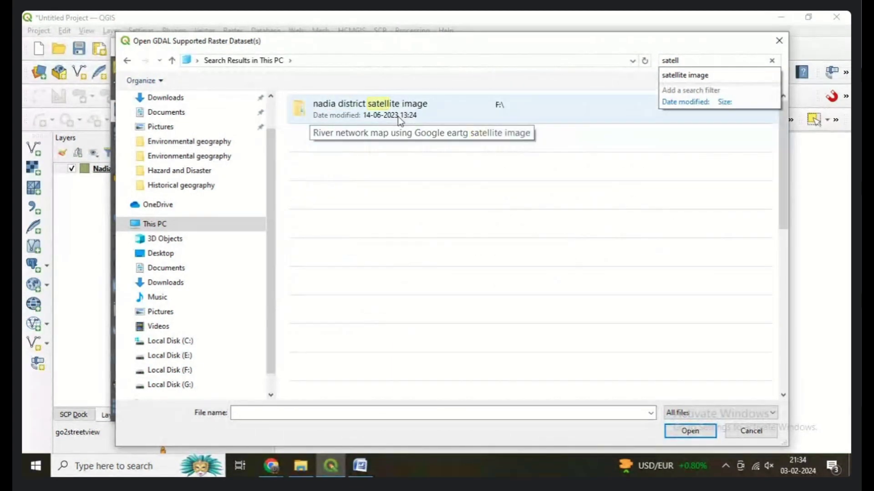
Add the SR_B4 and SR_B5 rasters from the 2023 folder of "nadia district satellite image" to the project
{"action": "double_click", "coordinate": [397, 117]}
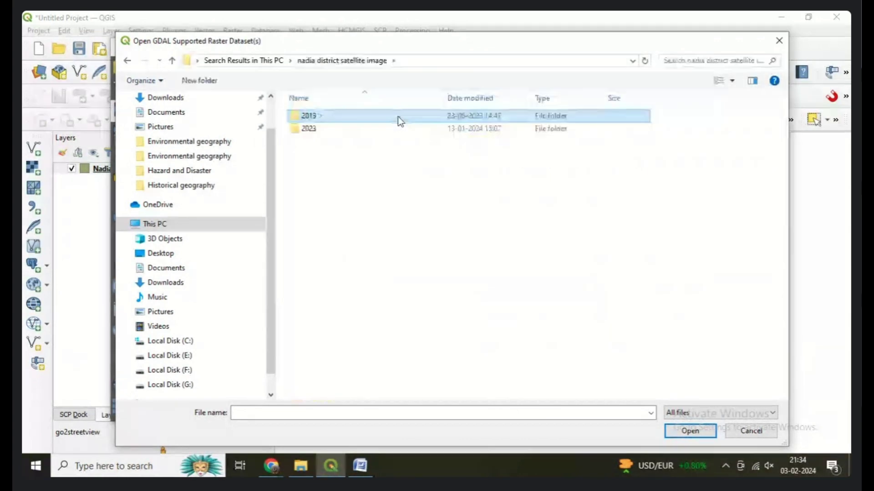
{"action": "double_click", "coordinate": [359, 129]}
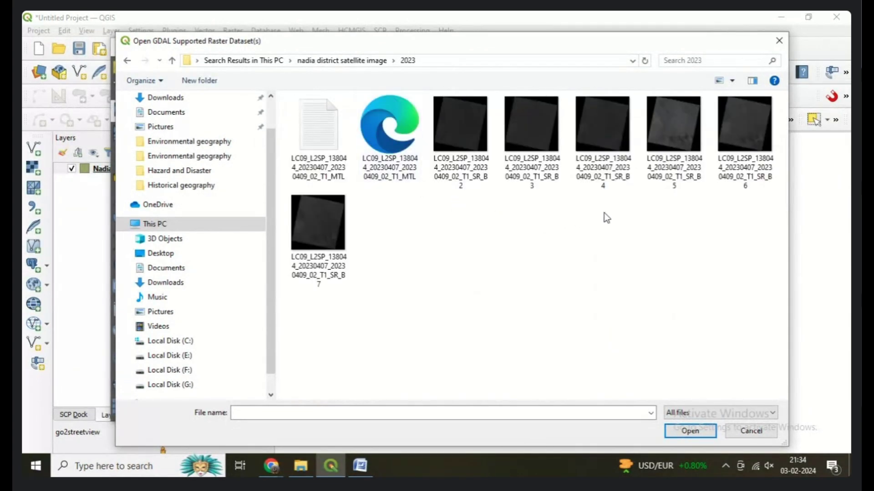
{"action": "left_click", "coordinate": [605, 184]}
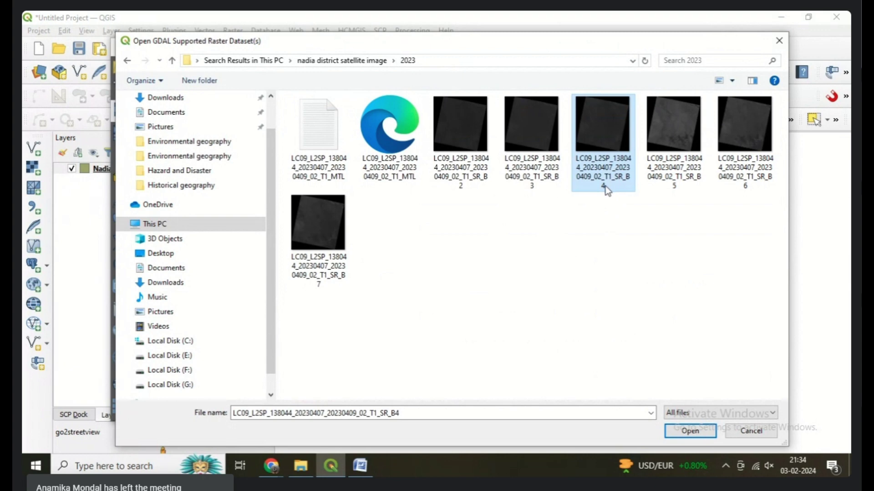
{"action": "left_click", "coordinate": [692, 182], "text": "ctrl"}
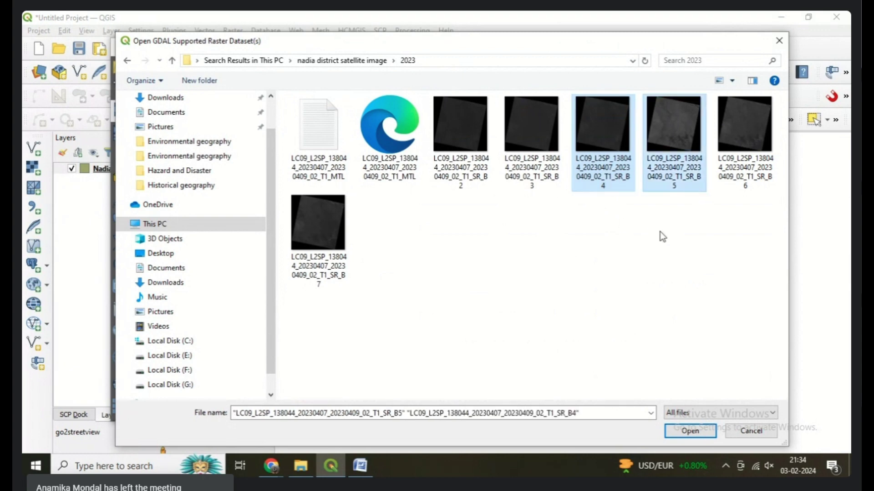
{"action": "left_click", "coordinate": [690, 429]}
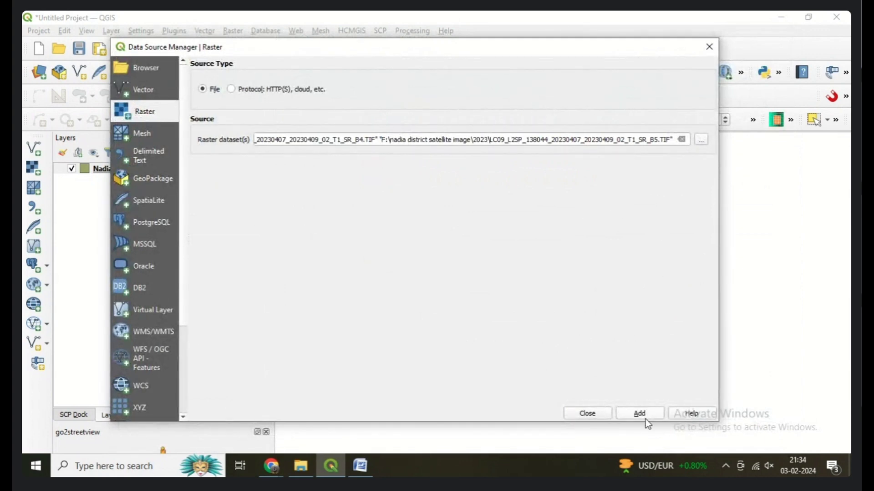
{"action": "left_click", "coordinate": [639, 414]}
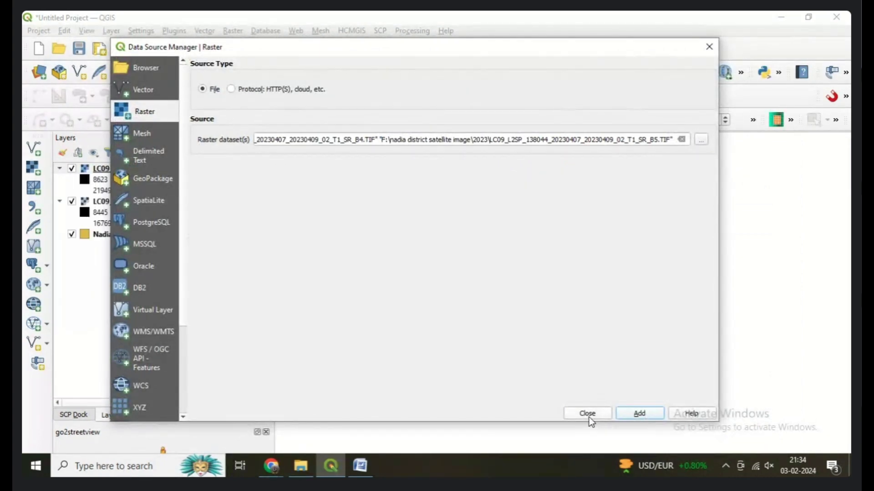
{"action": "left_click", "coordinate": [587, 414]}
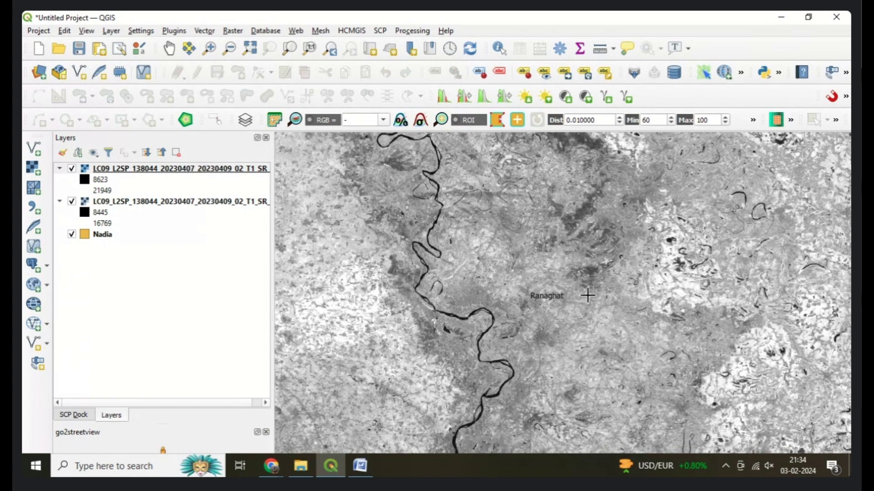
Move both Landsat band layers below the Nadia layer so the Ranaghat boundary draws over the imagery
{"action": "scroll", "coordinate": [604, 280], "scroll_direction": "down", "scroll_amount": 1}
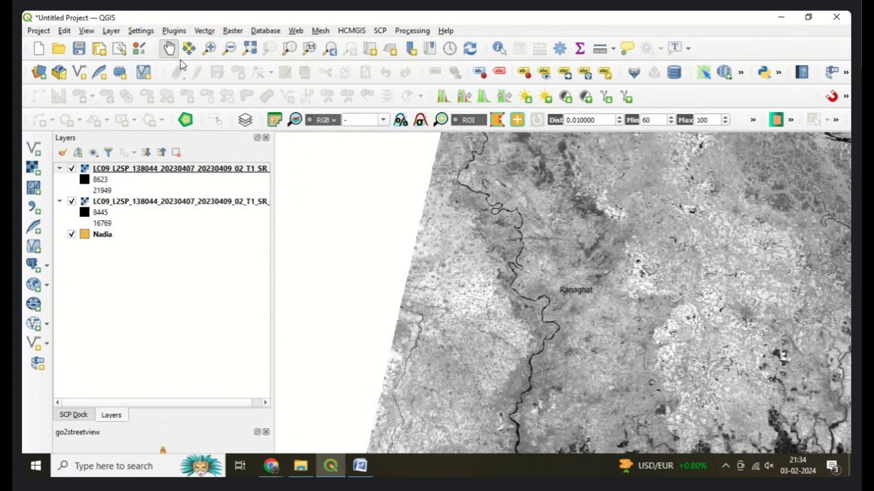
{"action": "left_click_drag", "start_coordinate": [604, 263], "coordinate": [533, 234]}
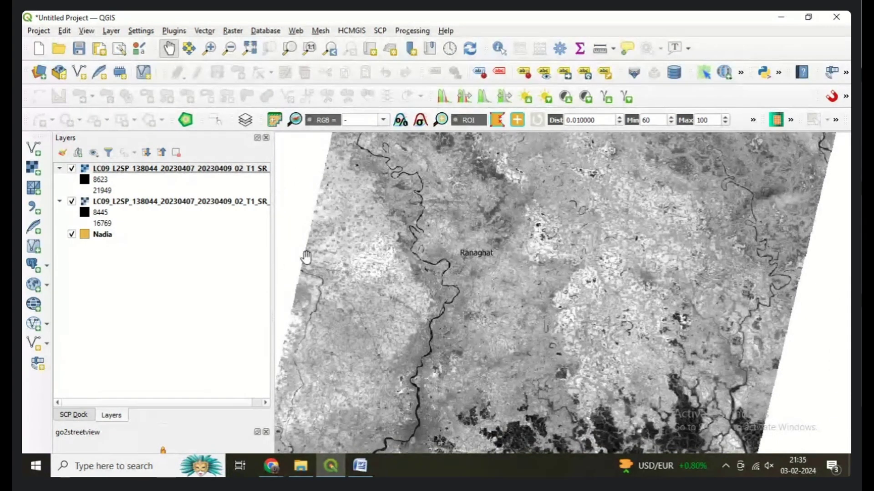
{"action": "left_click_drag", "start_coordinate": [155, 173], "coordinate": [149, 276]}
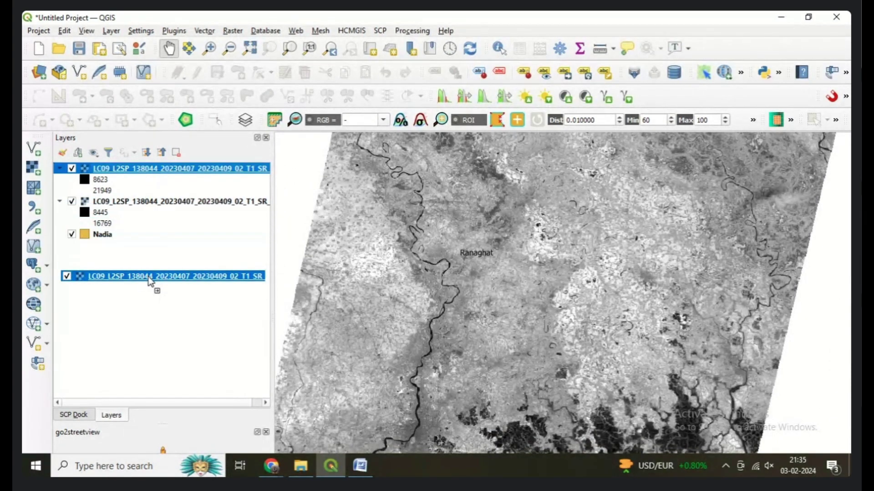
{"action": "left_click_drag", "start_coordinate": [165, 172], "coordinate": [158, 261]}
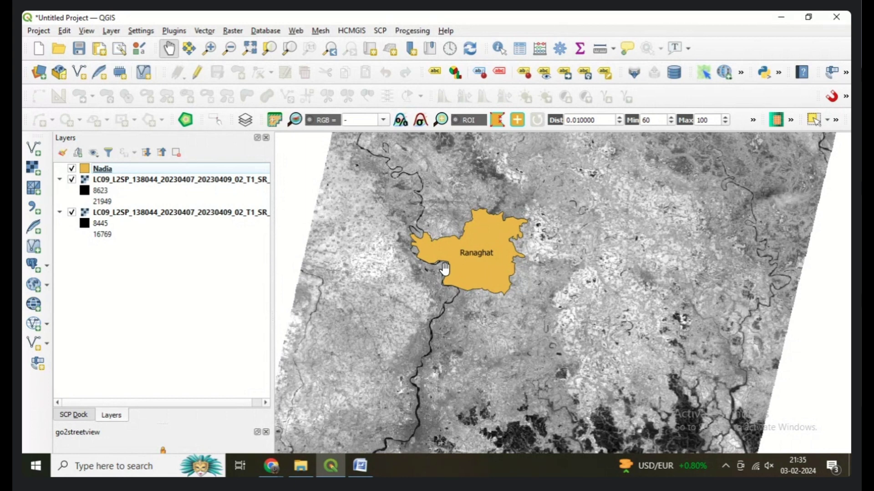
Check the LANDSAT 8-9 NDVI formula in the Word document, then return to QGIS and widen the layer list to fit the full band names
{"action": "left_click", "coordinate": [360, 466]}
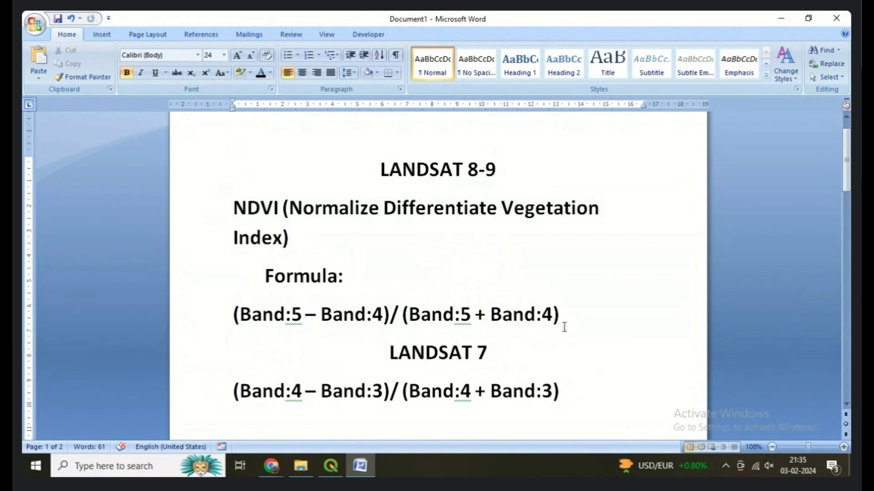
{"action": "left_click", "coordinate": [331, 465]}
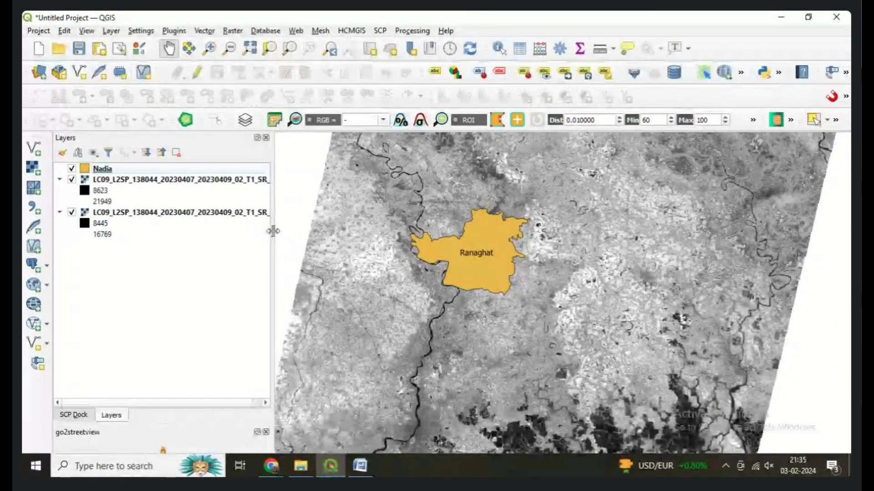
{"action": "left_click_drag", "start_coordinate": [273, 230], "coordinate": [292, 229]}
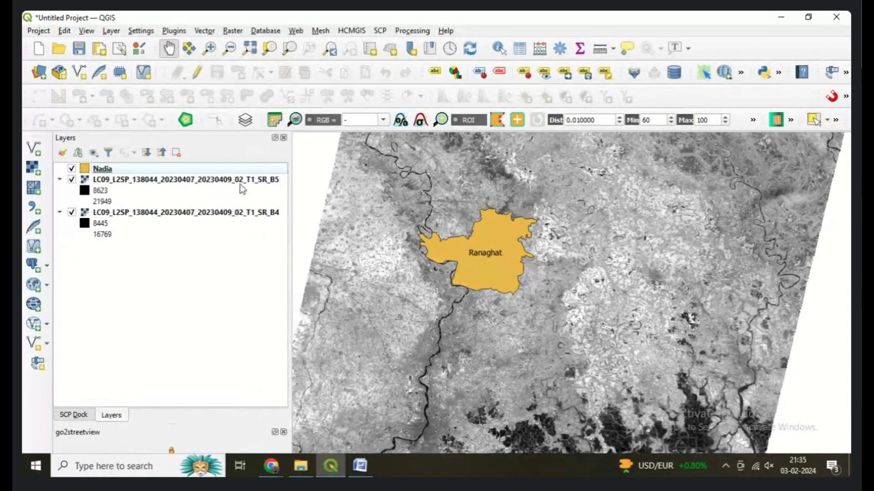
{"action": "left_click", "coordinate": [231, 31]}
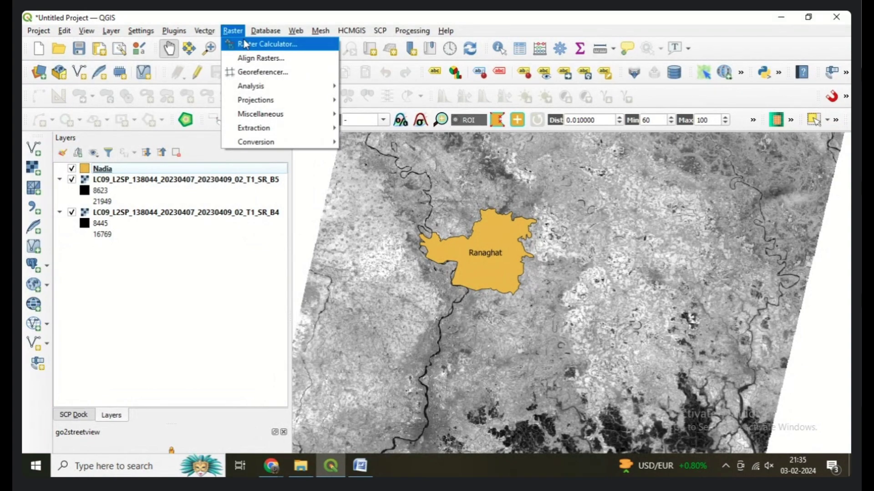
{"action": "left_click", "coordinate": [246, 44]}
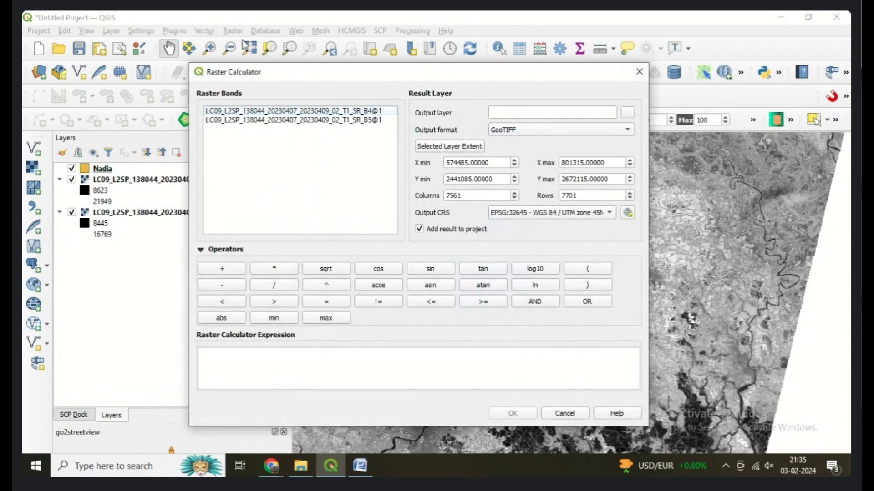
{"action": "left_click", "coordinate": [639, 72]}
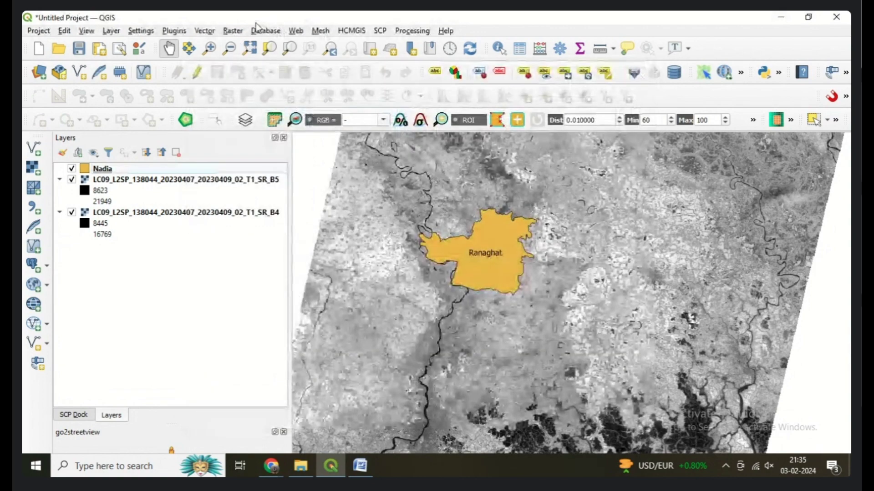
Open the Raster Calculator and enter the NDVI numerator as (SR_B5@1 - SR_B4@1) in the expression
{"action": "left_click", "coordinate": [232, 30]}
{"action": "left_click", "coordinate": [250, 44]}
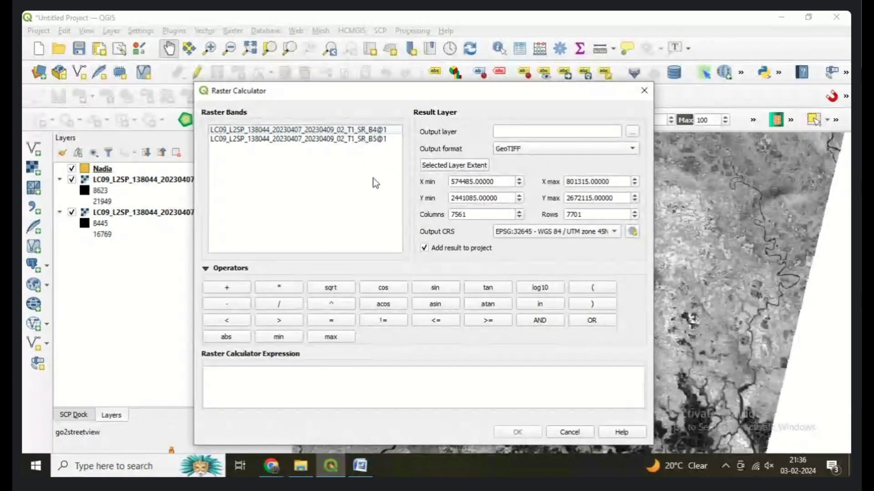
{"action": "left_click", "coordinate": [597, 291]}
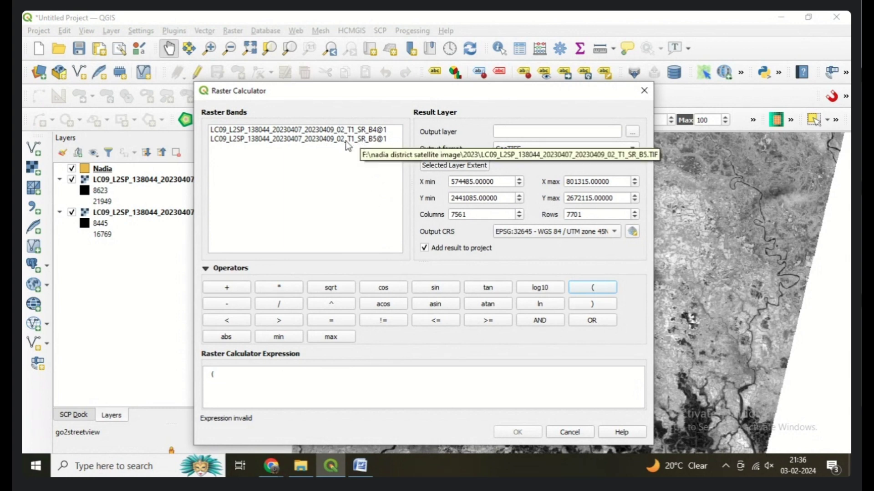
{"action": "double_click", "coordinate": [329, 142]}
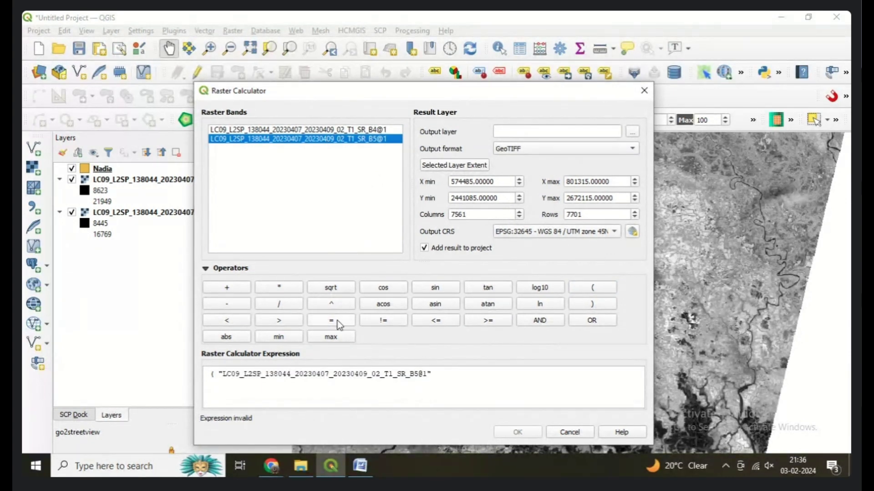
{"action": "left_click", "coordinate": [227, 306]}
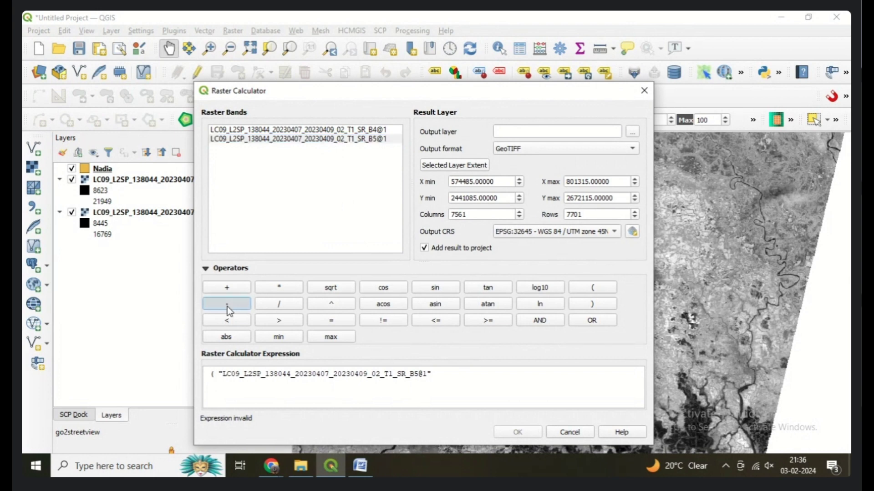
{"action": "double_click", "coordinate": [346, 130]}
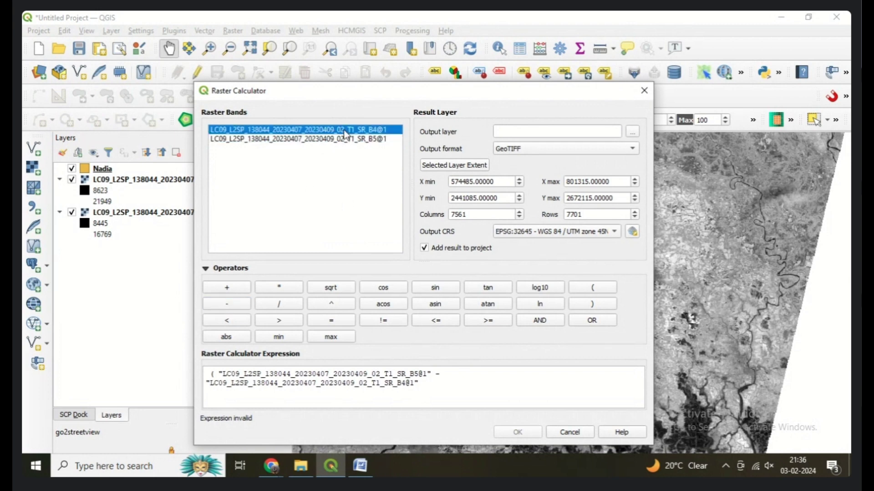
{"action": "left_click", "coordinate": [596, 306]}
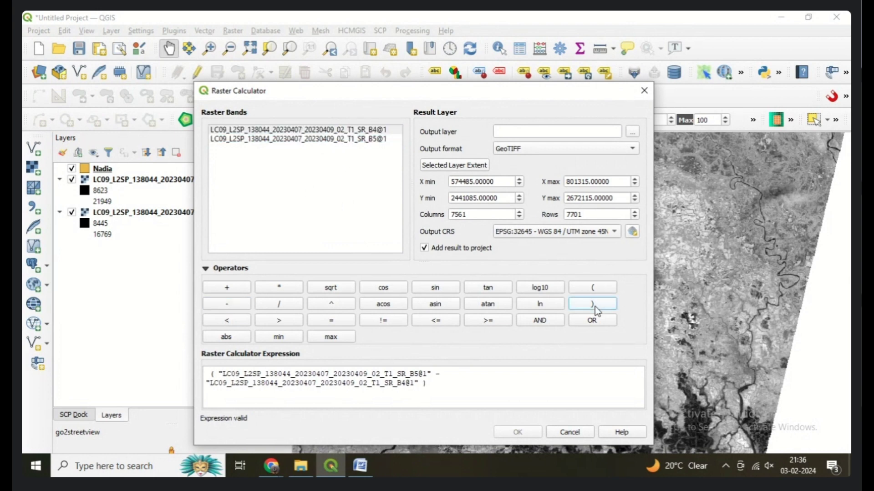
Complete the NDVI expression by dividing the numerator by (SR_B5@1 + SR_B4@1)
{"action": "left_click", "coordinate": [275, 307]}
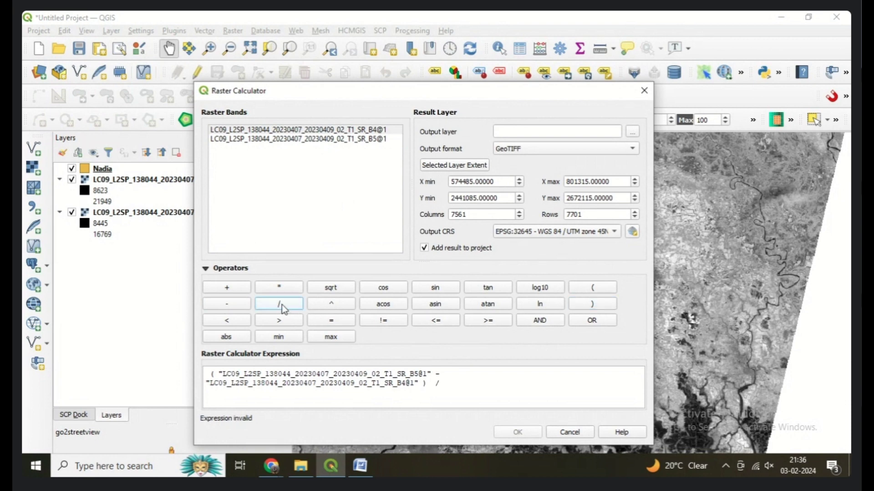
{"action": "left_click", "coordinate": [593, 289]}
{"action": "double_click", "coordinate": [359, 139]}
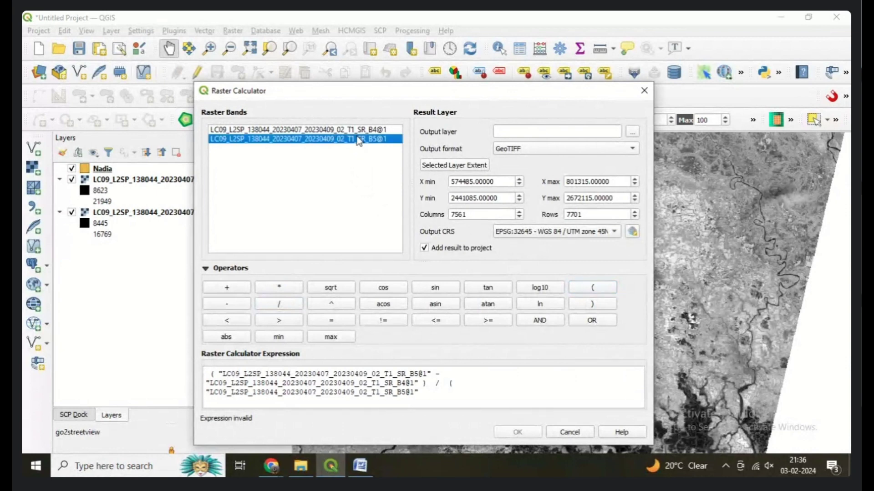
{"action": "left_click", "coordinate": [227, 288]}
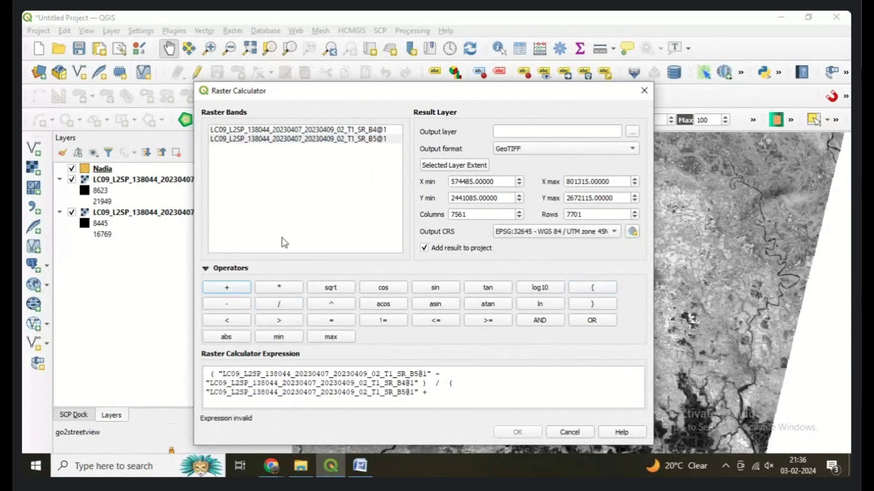
{"action": "double_click", "coordinate": [363, 130]}
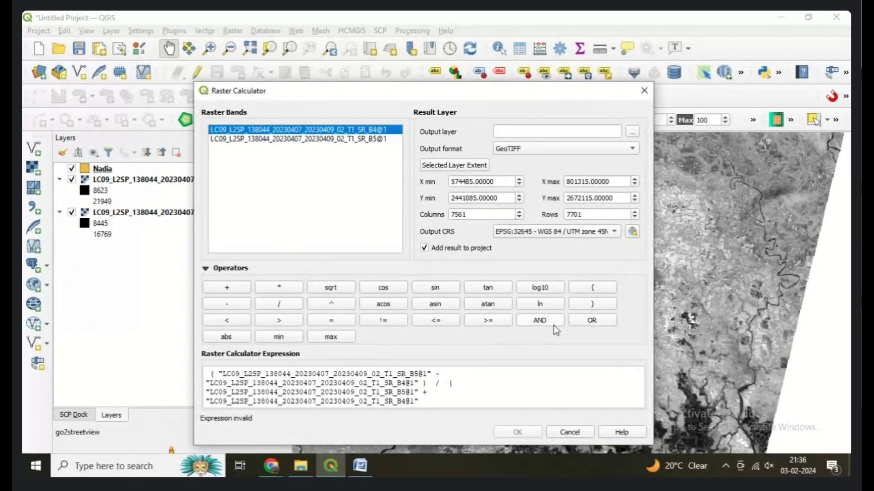
{"action": "left_click", "coordinate": [593, 305]}
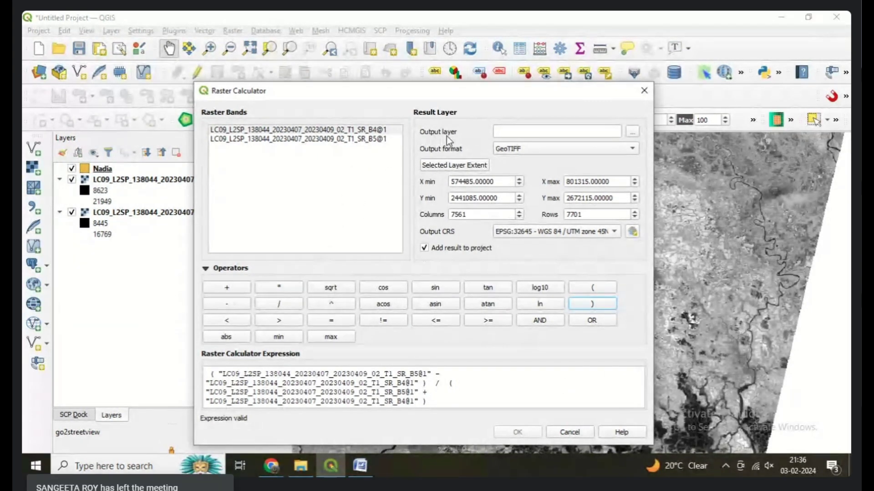
Set the calculation's output layer to a file named "NDVI 2023" in the Practice online folder on the Desktop
{"action": "left_click", "coordinate": [632, 134]}
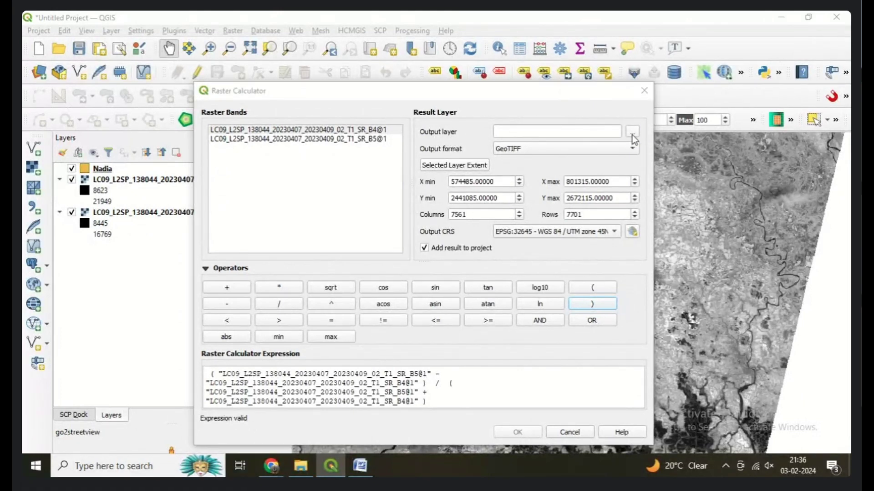
{"action": "left_click_drag", "start_coordinate": [475, 51], "coordinate": [420, 49]}
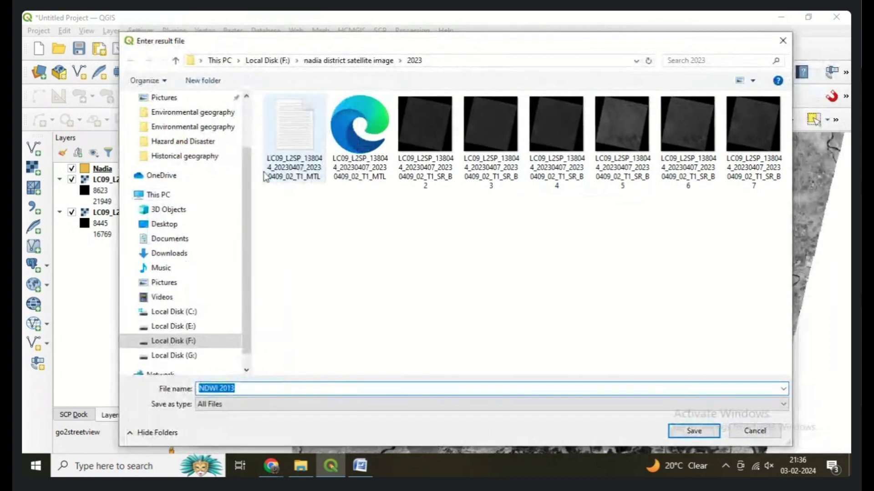
{"action": "left_click", "coordinate": [185, 224]}
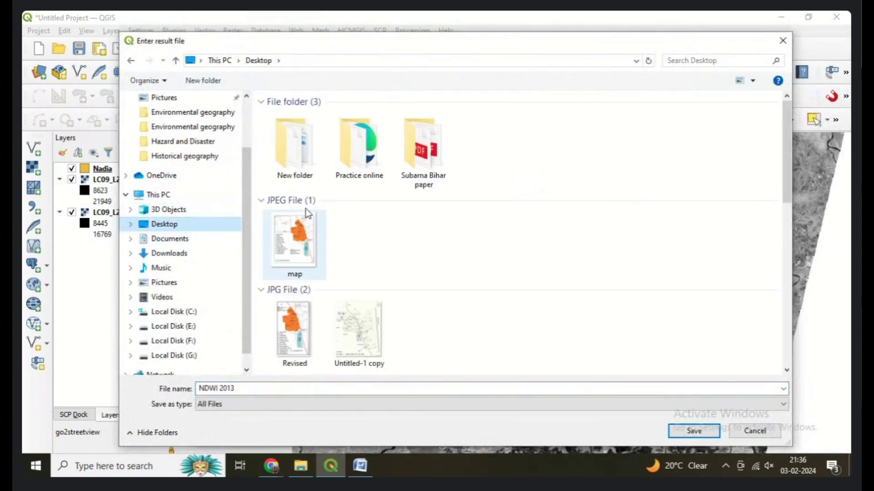
{"action": "double_click", "coordinate": [354, 179]}
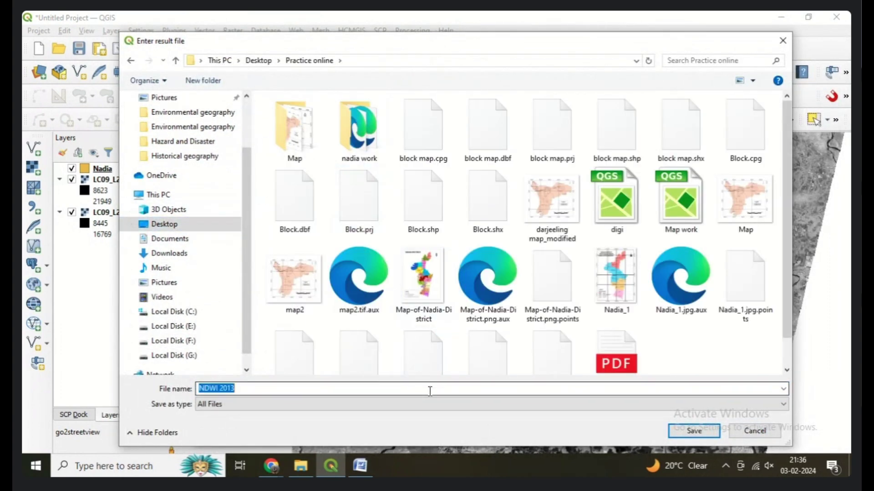
{"action": "type", "text": "ND"}
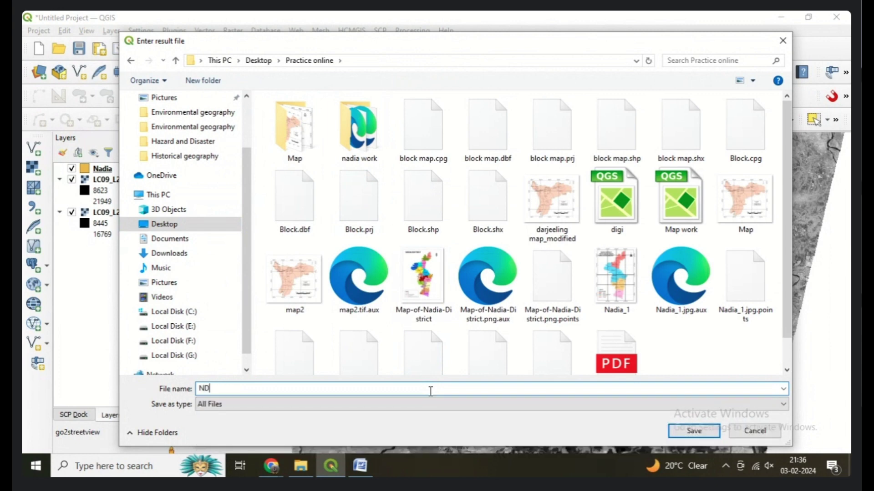
{"action": "type", "text": "VI 2023"}
{"action": "left_click", "coordinate": [691, 431]}
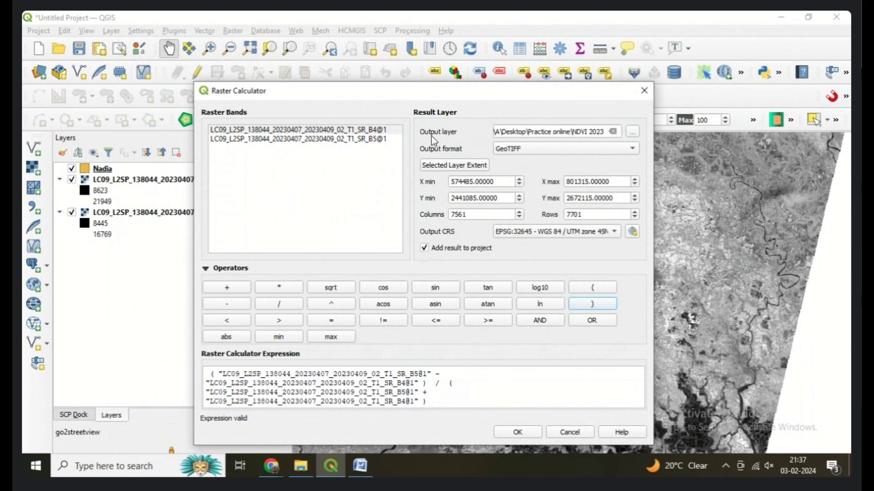
Recheck the output file location and run the raster calculation to generate the NDVI 2023 layer
{"action": "left_click", "coordinate": [631, 131]}
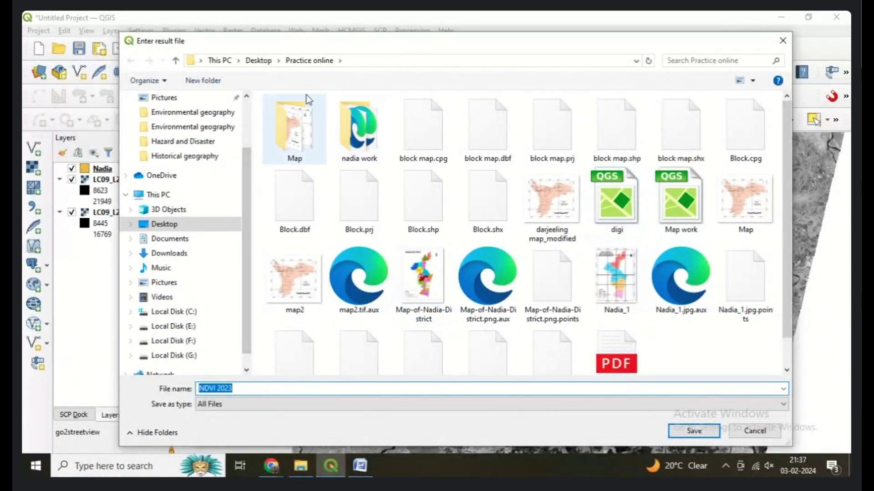
{"action": "left_click", "coordinate": [782, 42]}
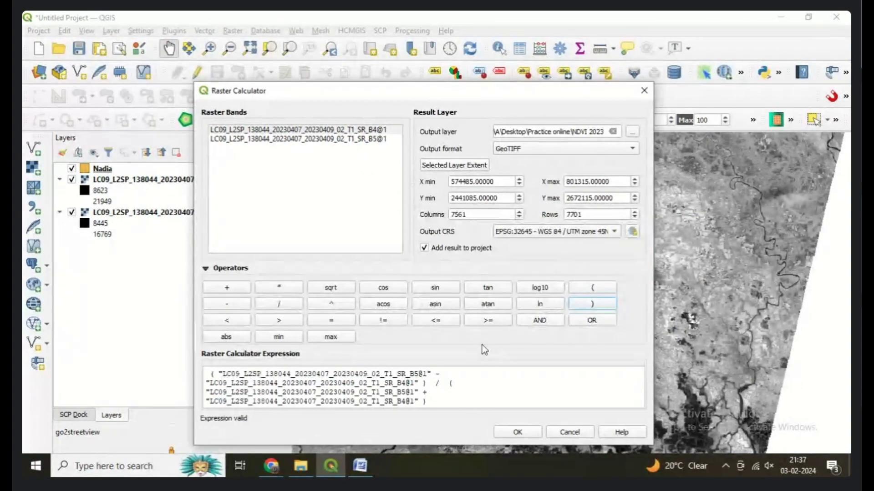
{"action": "left_click", "coordinate": [506, 431]}
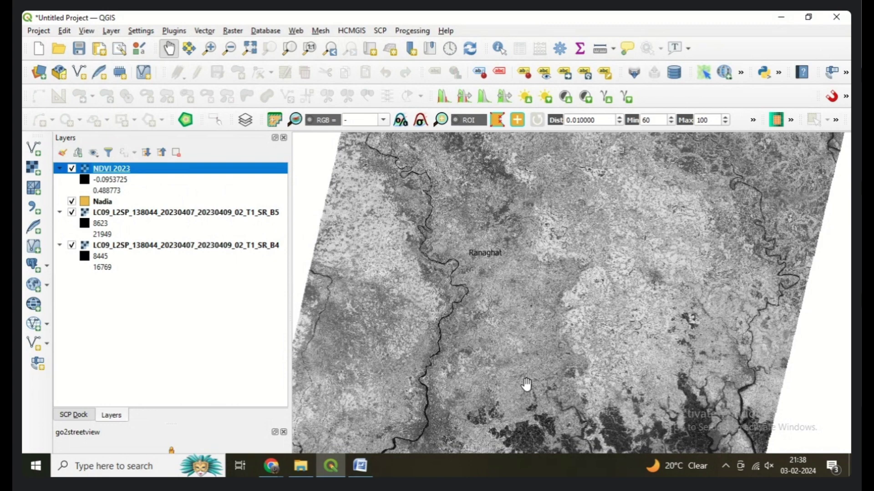
Start Clip Raster by Mask Layer with NDVI 2023 [EPSG:32645] as the input layer
{"action": "left_click", "coordinate": [235, 33]}
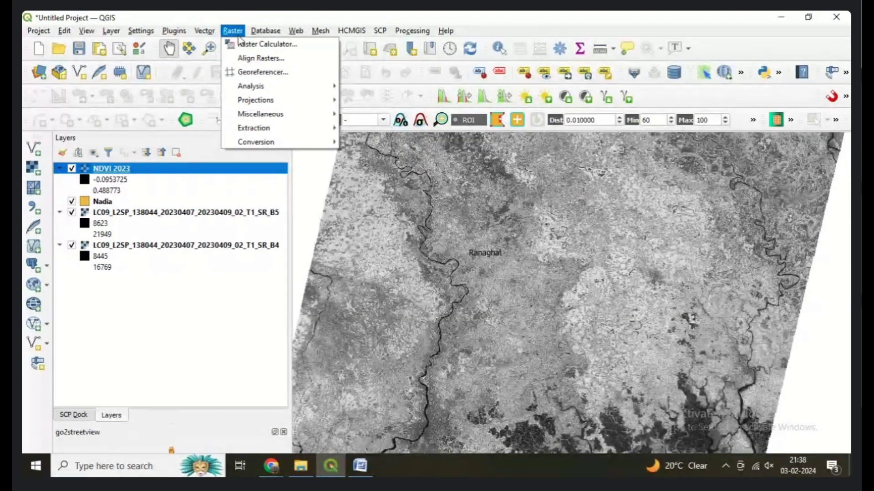
{"action": "mouse_move", "coordinate": [296, 129]}
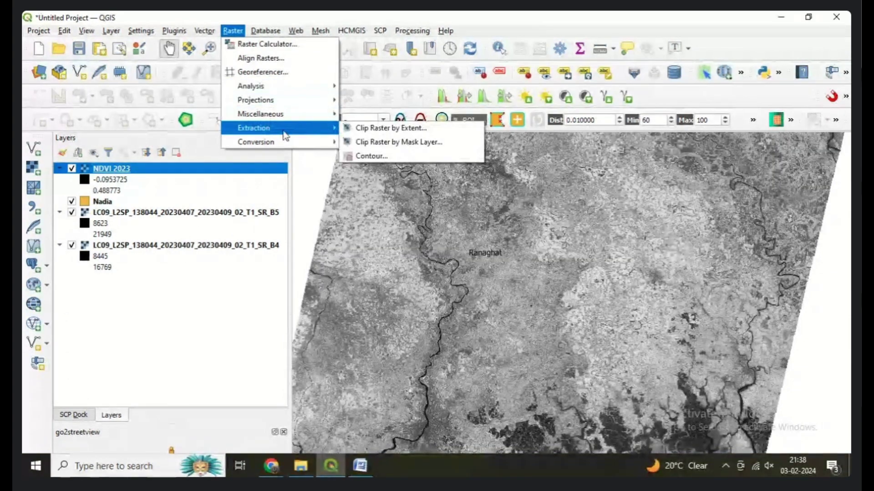
{"action": "left_click", "coordinate": [465, 143]}
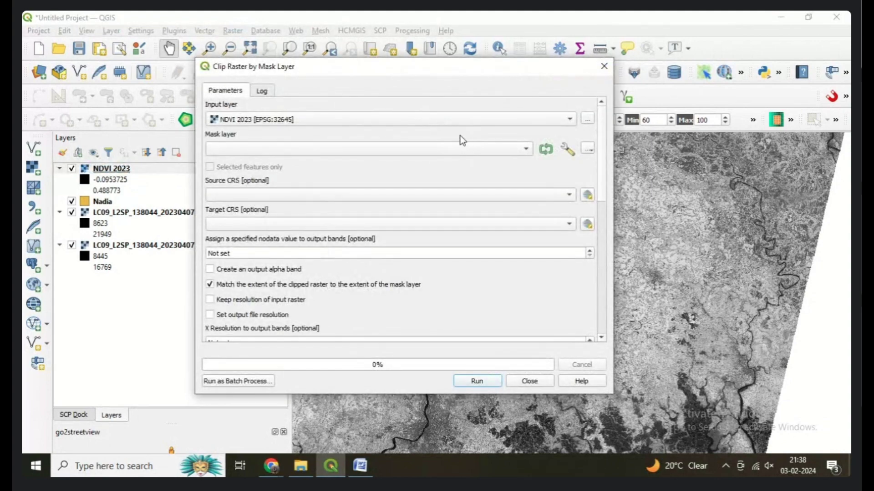
{"action": "left_click_drag", "start_coordinate": [415, 70], "coordinate": [482, 108]}
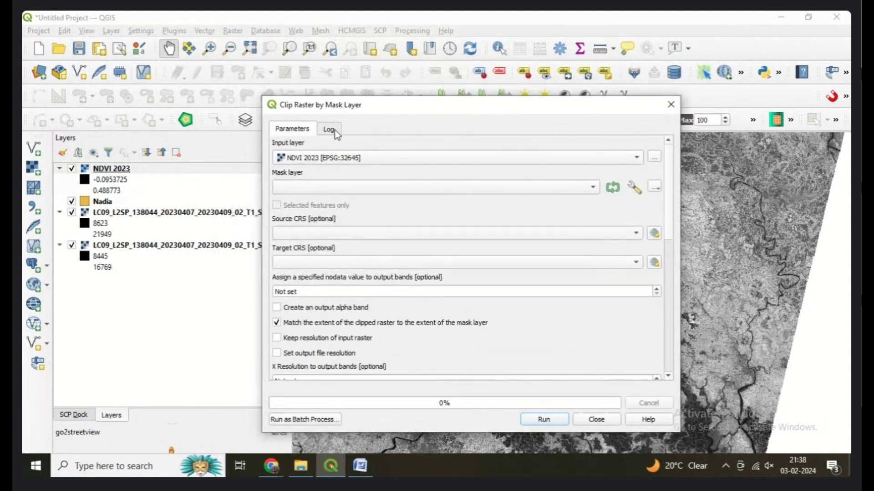
{"action": "left_click", "coordinate": [335, 159]}
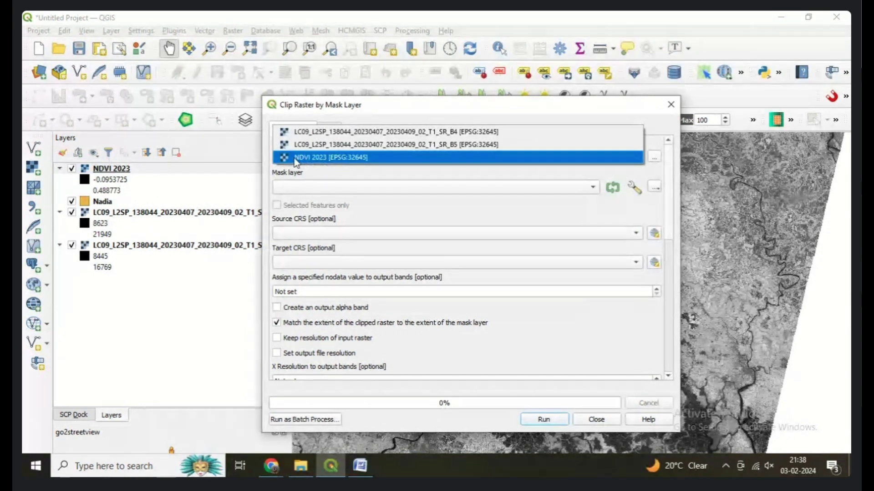
{"action": "left_click", "coordinate": [378, 159]}
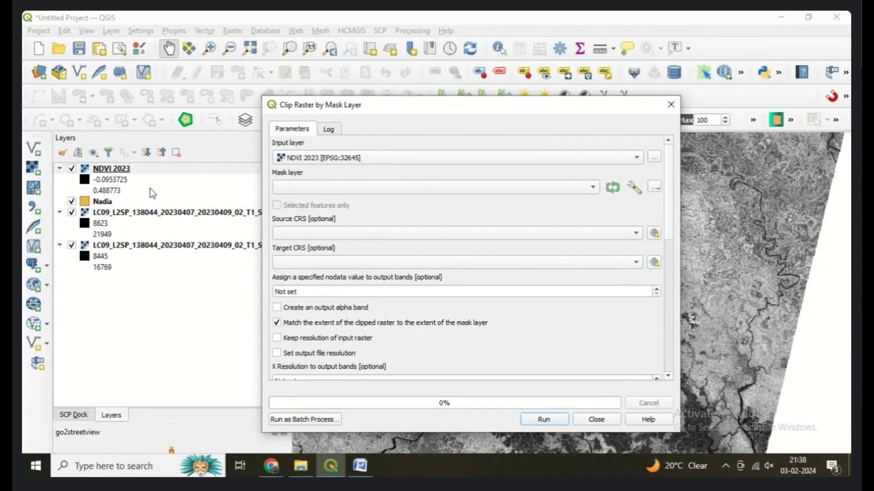
Set Nadia [EPSG:4326] as the clip's mask layer and enable creating an output alpha band
{"action": "left_click", "coordinate": [307, 195]}
{"action": "left_click", "coordinate": [332, 186]}
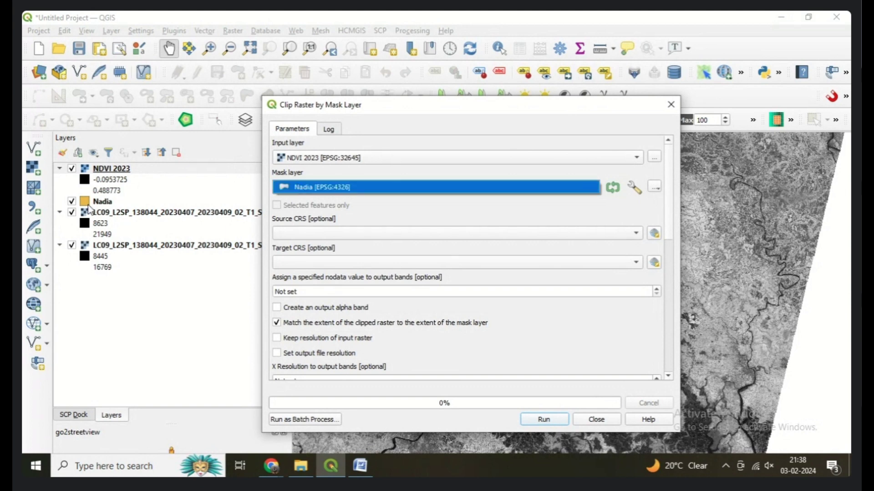
{"action": "left_click", "coordinate": [324, 191]}
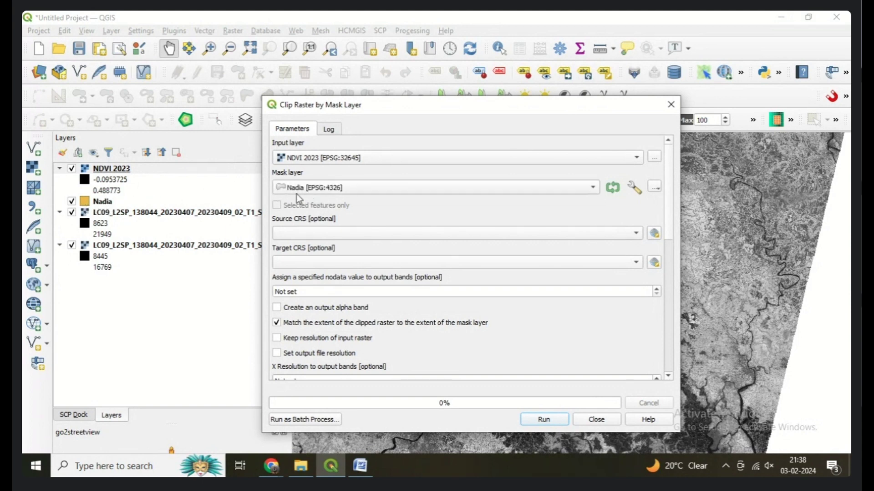
{"action": "left_click", "coordinate": [303, 191]}
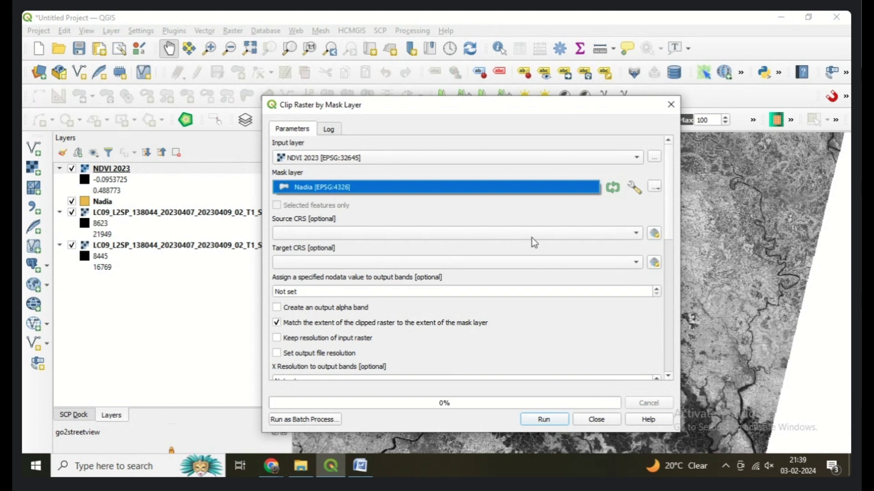
{"action": "scroll", "coordinate": [670, 236], "scroll_direction": "down", "scroll_amount": 3}
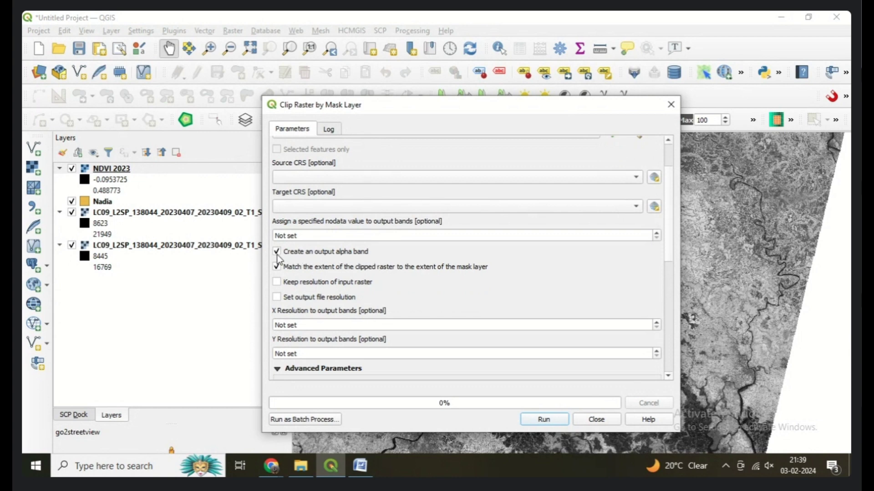
{"action": "left_click_drag", "start_coordinate": [667, 252], "coordinate": [662, 354]}
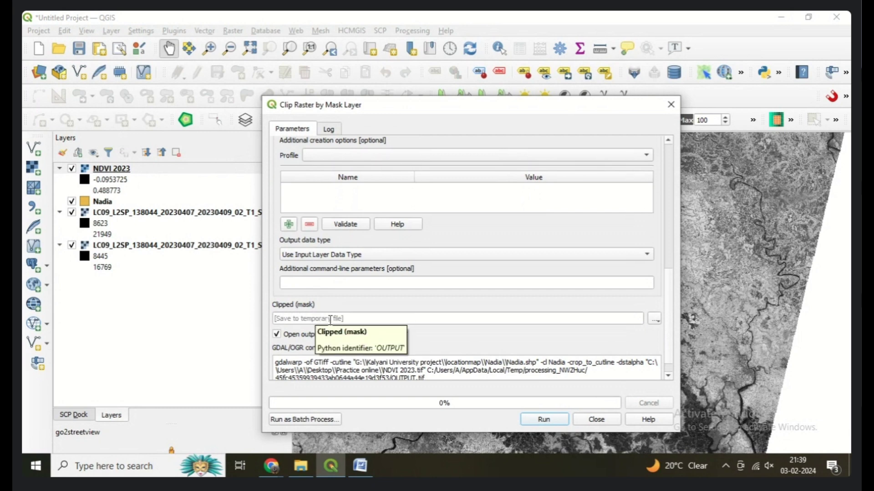
{"action": "left_click", "coordinate": [655, 320]}
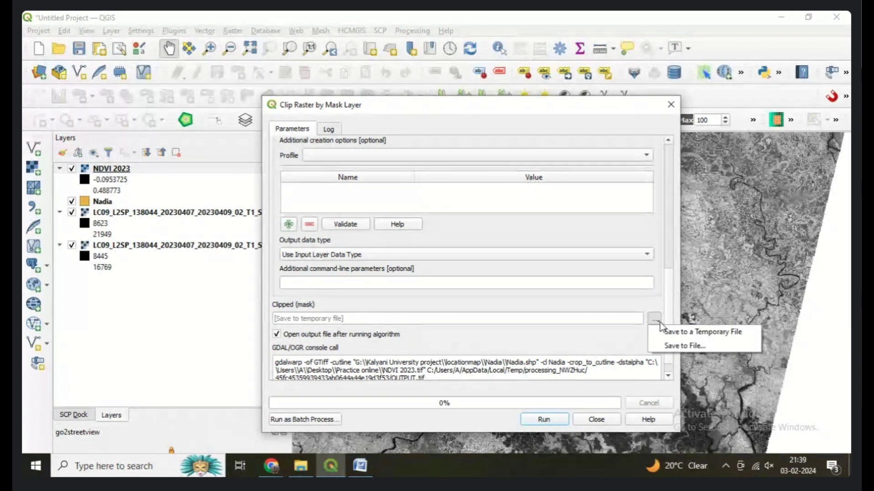
{"action": "left_click", "coordinate": [670, 347]}
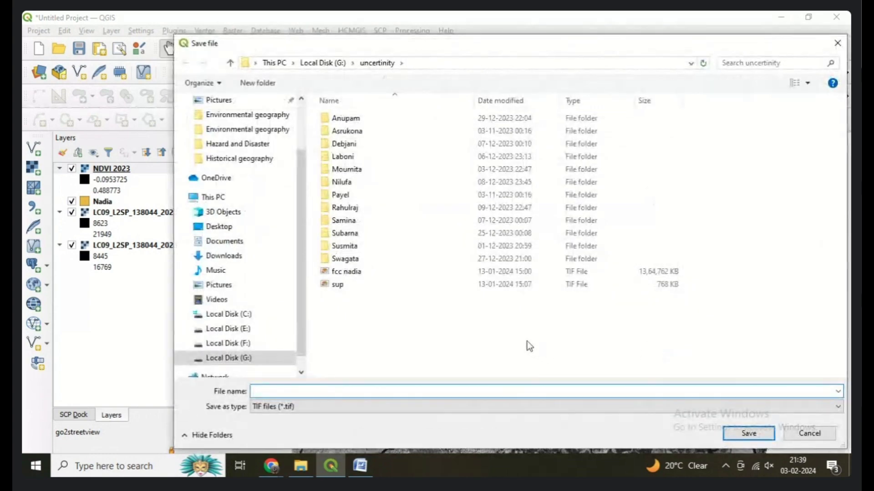
{"action": "left_click", "coordinate": [293, 196]}
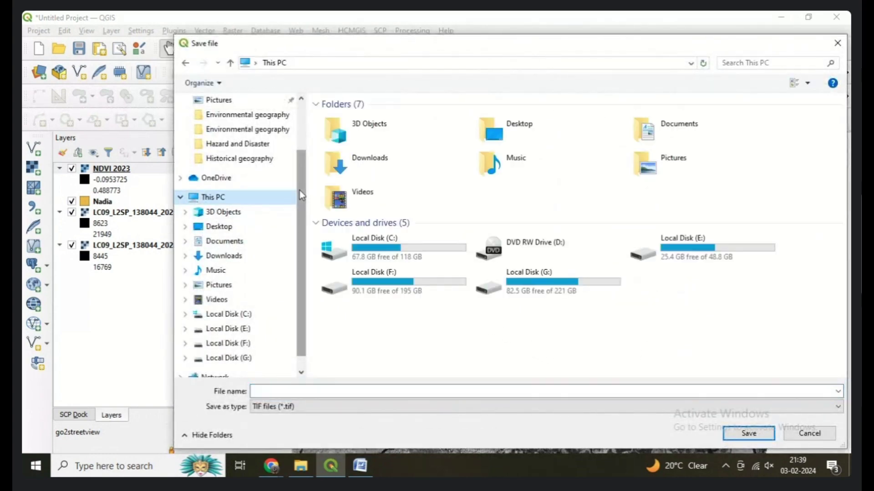
{"action": "scroll", "coordinate": [299, 190], "scroll_direction": "up", "scroll_amount": 2}
{"action": "left_click", "coordinate": [247, 125]}
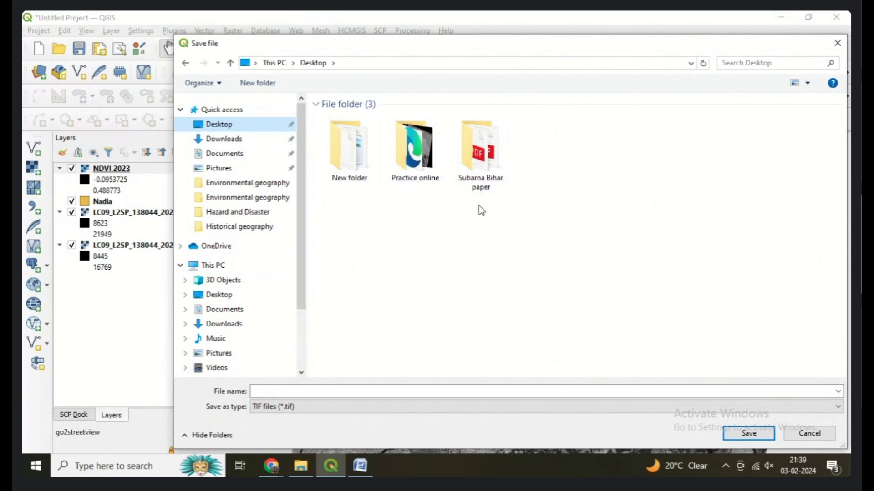
{"action": "left_click_drag", "start_coordinate": [843, 53], "coordinate": [843, 52]}
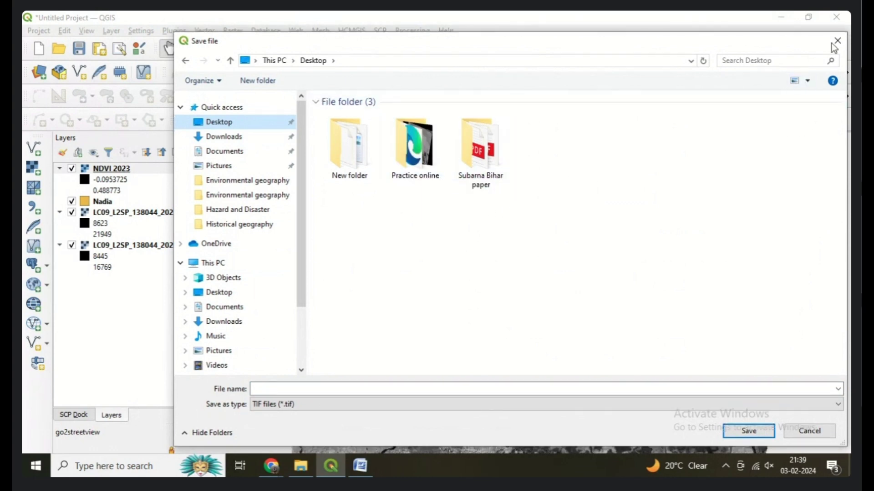
{"action": "left_click", "coordinate": [839, 45]}
{"action": "scroll", "coordinate": [665, 287], "scroll_direction": "up", "scroll_amount": 10}
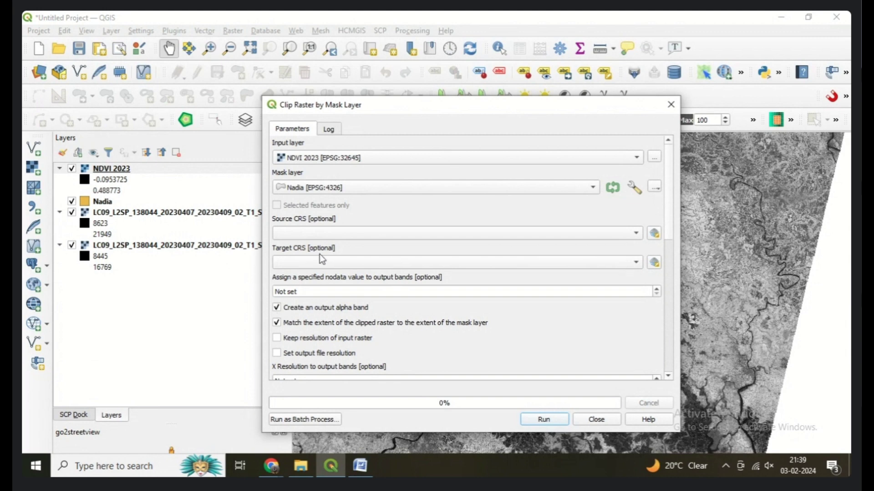
Save the clipped output as "NDVI RANAGHAT 2023" in the Practice online folder on the Desktop, run the clip and close the tool
{"action": "left_click_drag", "start_coordinate": [670, 188], "coordinate": [668, 309]}
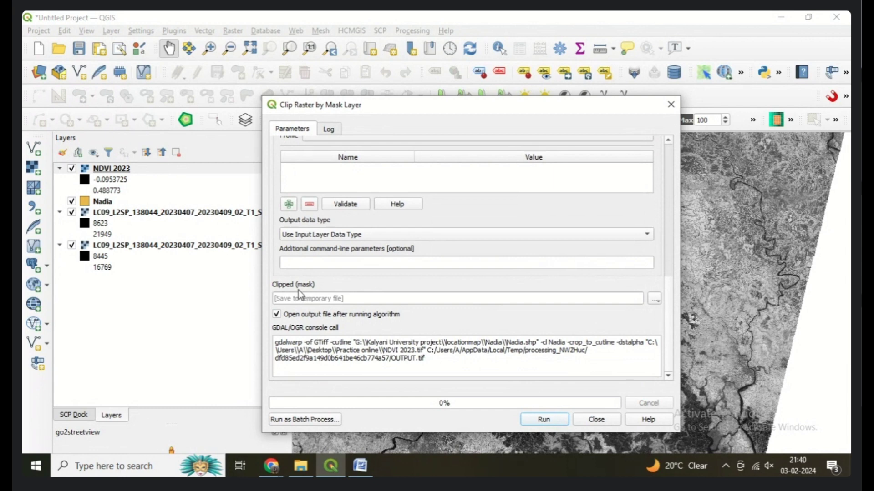
{"action": "left_click", "coordinate": [655, 300]}
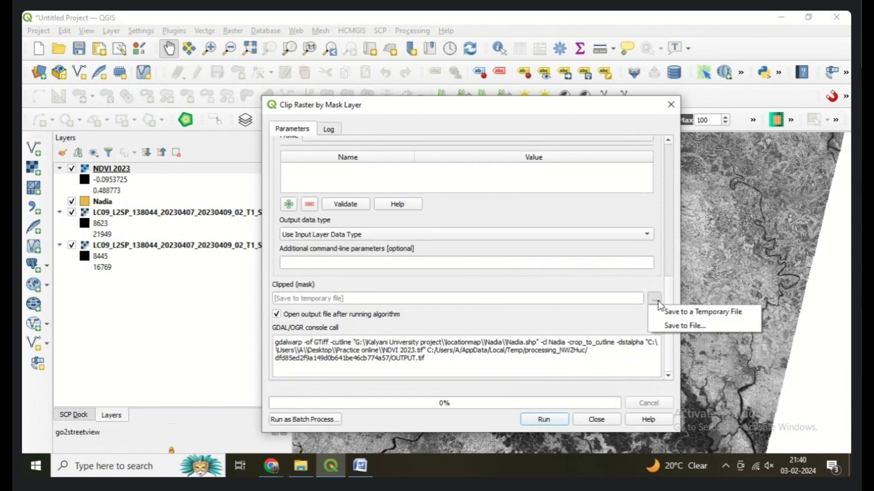
{"action": "left_click", "coordinate": [670, 327]}
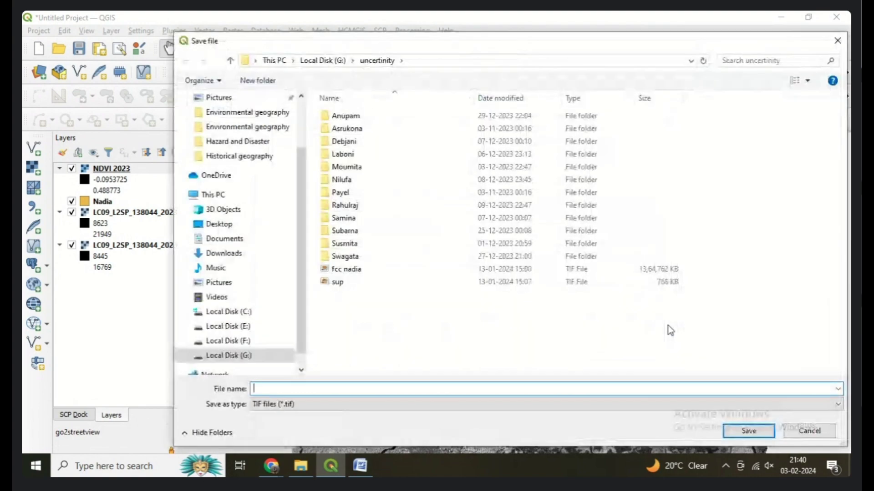
{"action": "scroll", "coordinate": [255, 159], "scroll_direction": "up", "scroll_amount": 3}
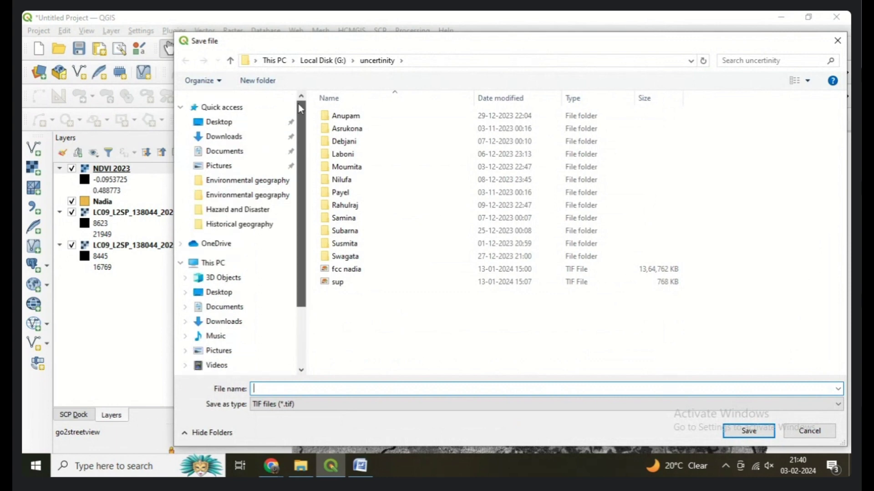
{"action": "left_click", "coordinate": [250, 121]}
{"action": "double_click", "coordinate": [414, 143]}
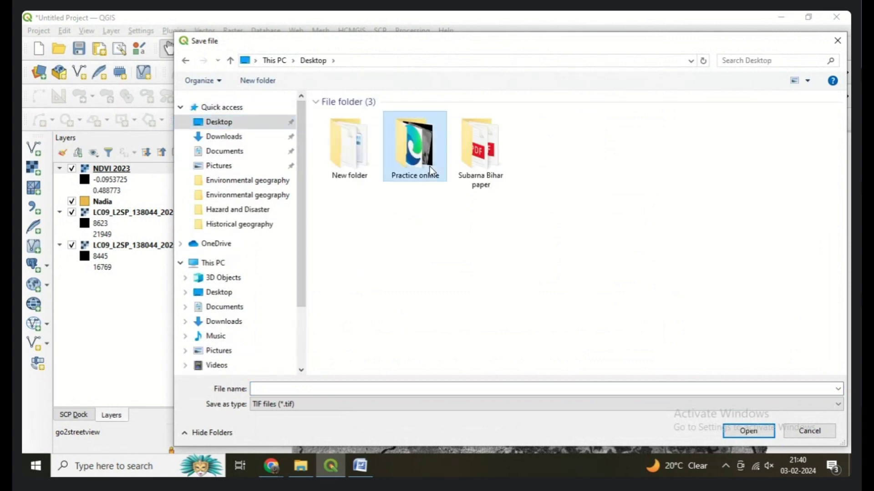
{"action": "left_click", "coordinate": [344, 389]}
{"action": "type", "text": "ND"}
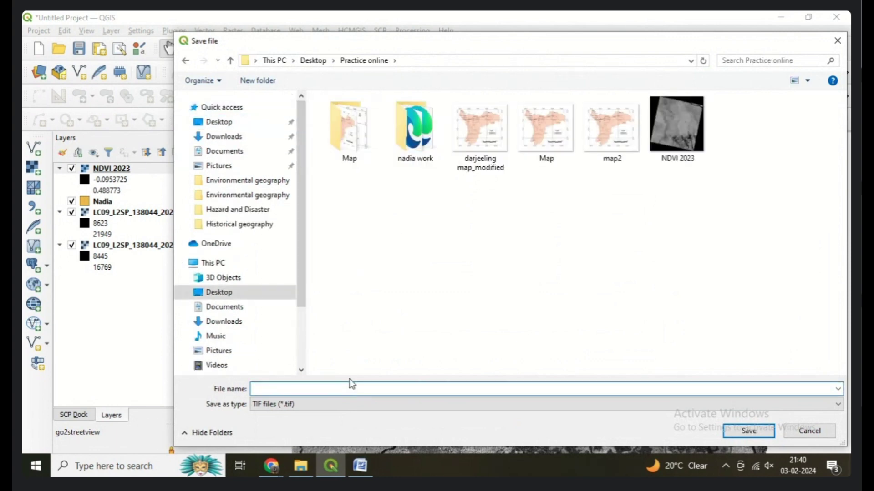
{"action": "type", "text": "VI RANAGH"}
{"action": "type", "text": "AT 2023"}
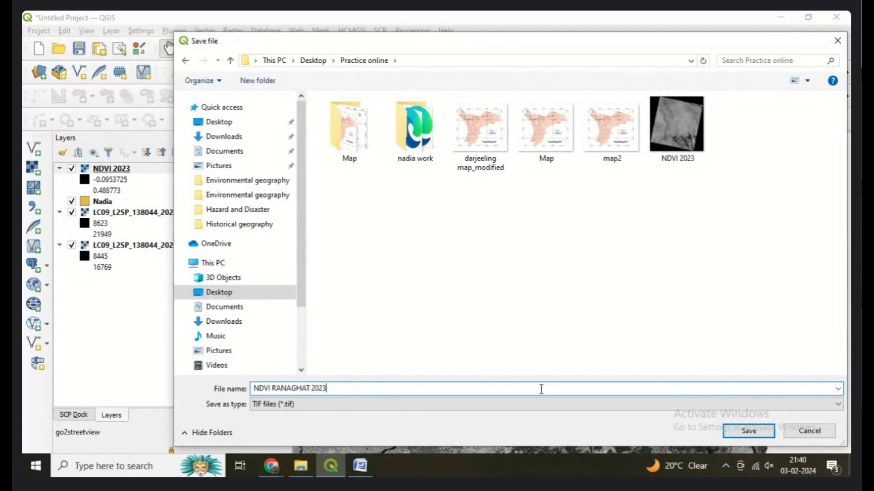
{"action": "left_click", "coordinate": [734, 429]}
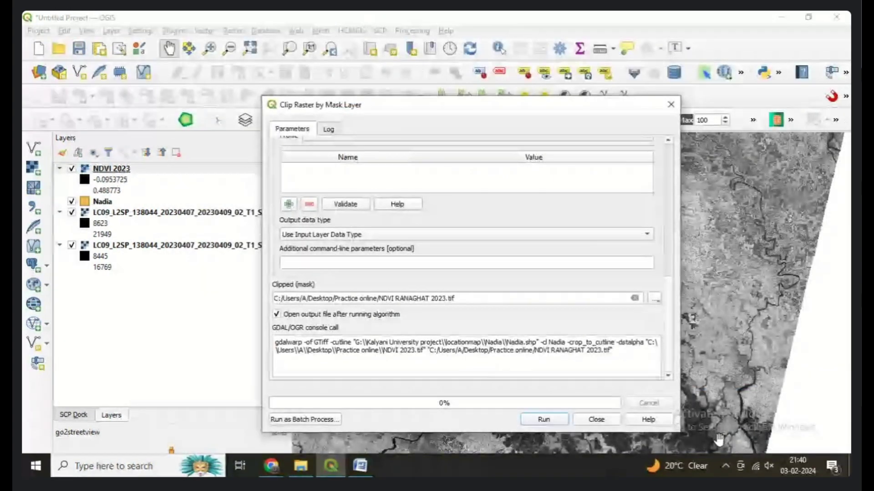
{"action": "left_click", "coordinate": [544, 421]}
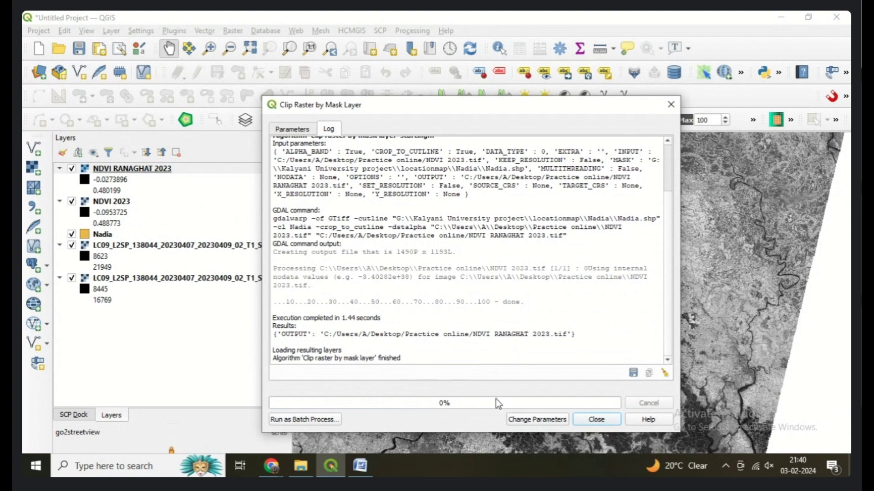
{"action": "left_click", "coordinate": [594, 420]}
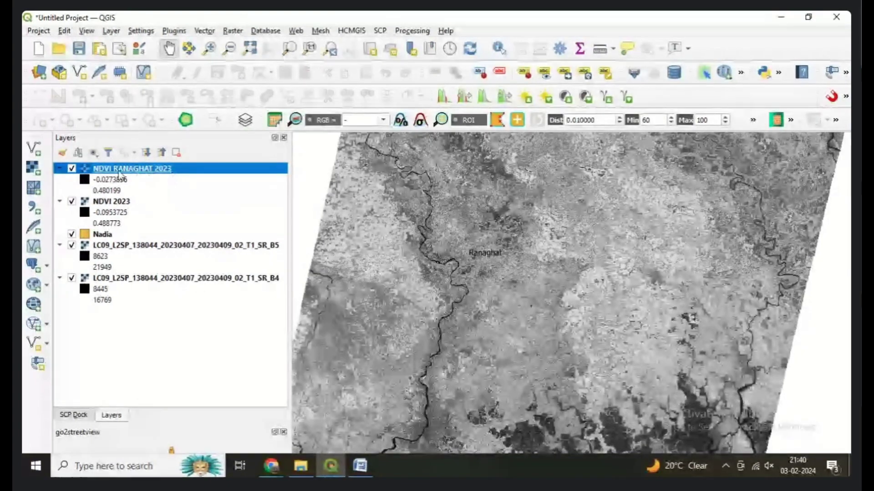
Hide the NDVI 2023, Nadia, SR_B5 and SR_B4 layers to isolate the clipped NDVI RANAGHAT 2023 raster on the map
{"action": "left_click", "coordinate": [72, 202]}
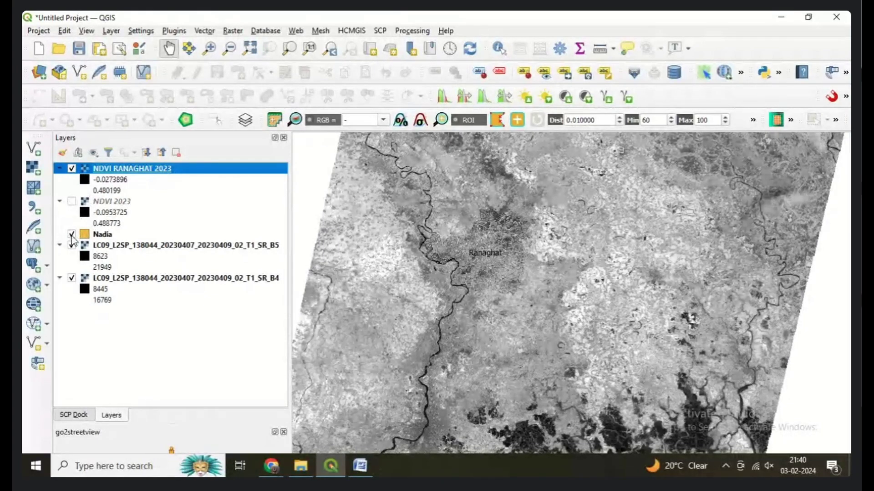
{"action": "left_click", "coordinate": [72, 235]}
{"action": "left_click", "coordinate": [72, 246]}
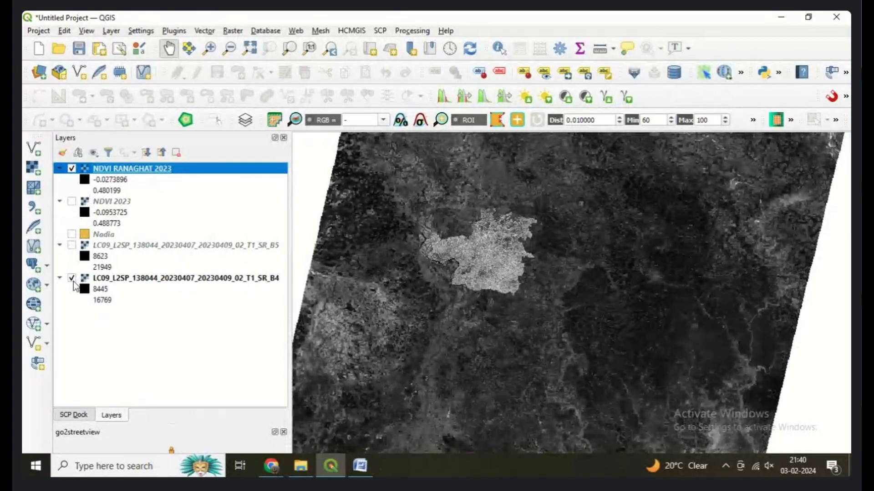
{"action": "left_click", "coordinate": [72, 279]}
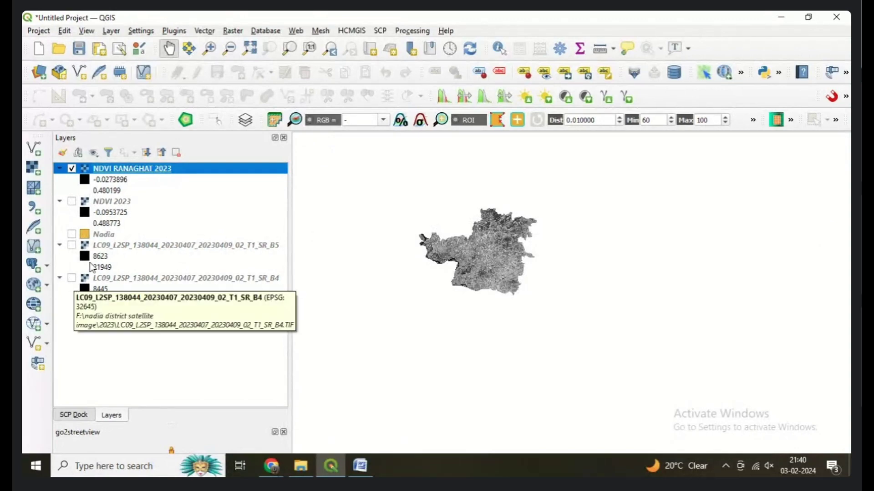
{"action": "scroll", "coordinate": [470, 239], "scroll_direction": "up", "scroll_amount": 3}
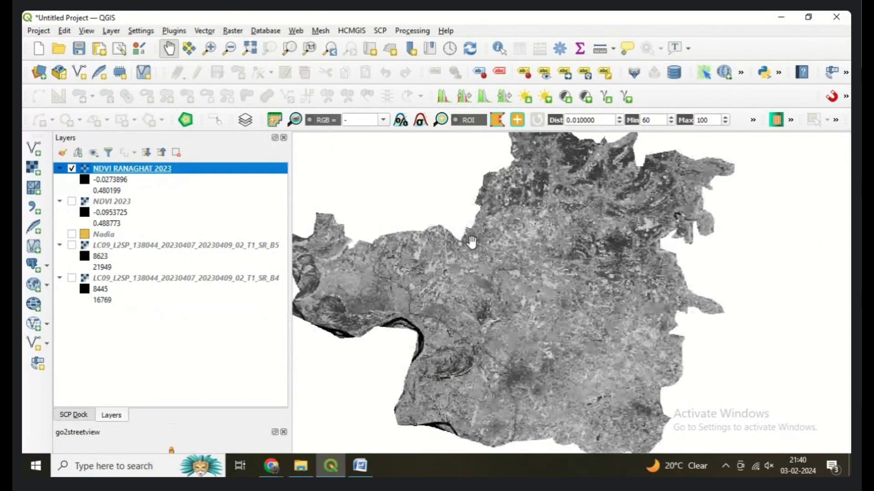
{"action": "scroll", "coordinate": [482, 241], "scroll_direction": "down", "scroll_amount": 2}
{"action": "left_click_drag", "start_coordinate": [485, 243], "coordinate": [518, 266]}
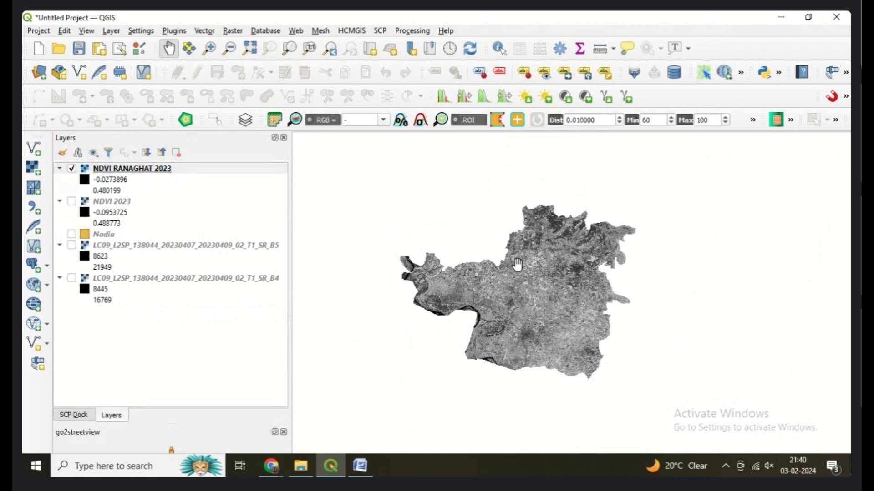
Compare the clipped NDVI RANAGHAT 2023 raster with the NDVI 2023 and Nadia layers by briefly showing both and hiding them again
{"action": "scroll", "coordinate": [518, 266], "scroll_direction": "up", "scroll_amount": 2}
{"action": "scroll", "coordinate": [518, 265], "scroll_direction": "down", "scroll_amount": 2}
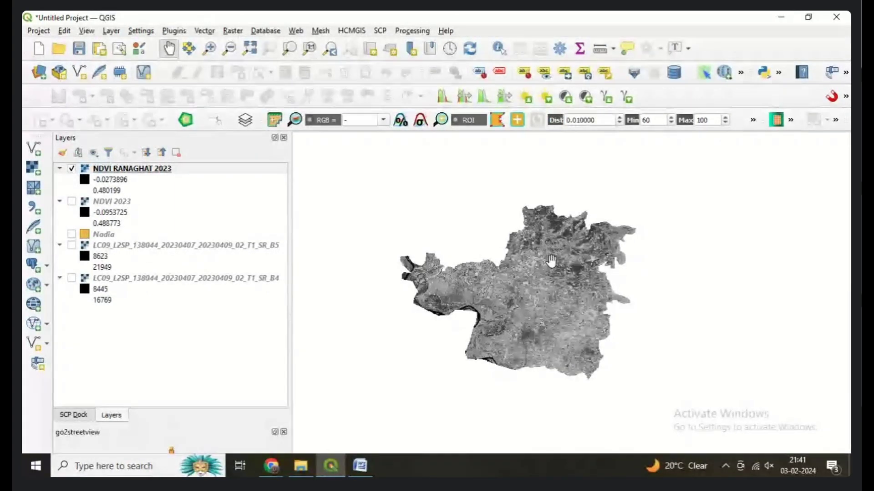
{"action": "scroll", "coordinate": [541, 266], "scroll_direction": "up", "scroll_amount": 1}
{"action": "scroll", "coordinate": [541, 273], "scroll_direction": "down", "scroll_amount": 1}
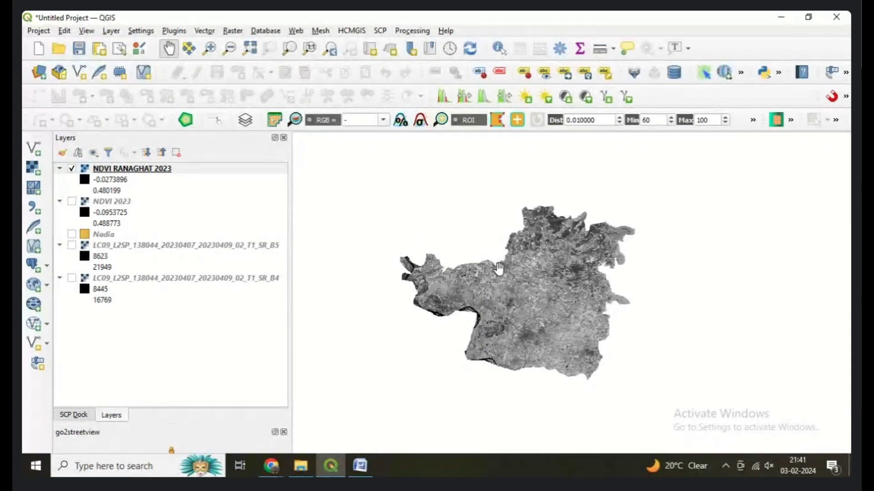
{"action": "left_click", "coordinate": [71, 201]}
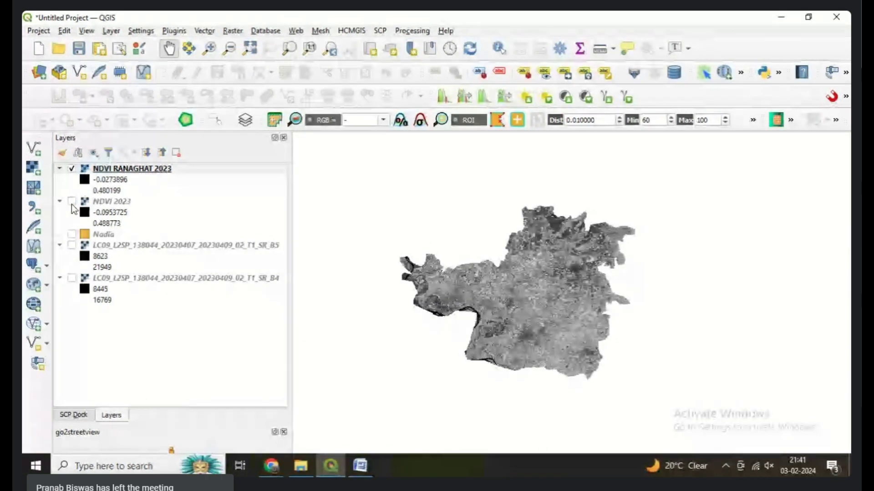
{"action": "left_click", "coordinate": [71, 234]}
{"action": "left_click", "coordinate": [76, 245]}
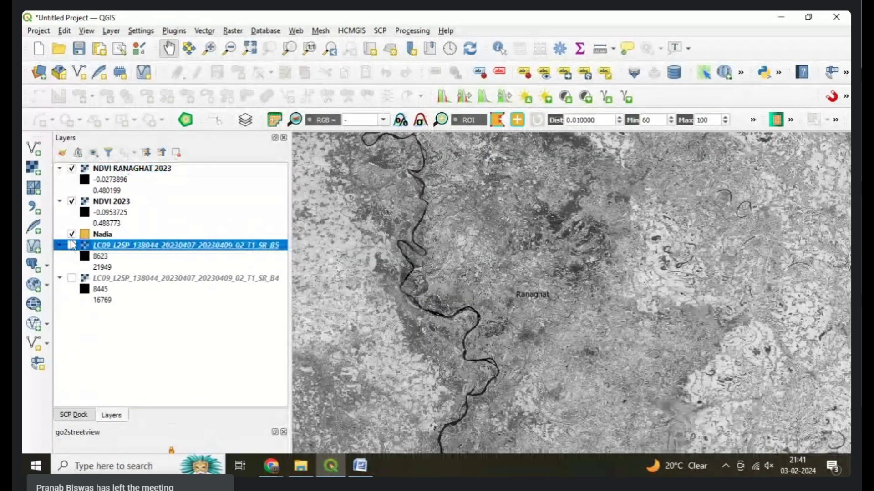
{"action": "left_click", "coordinate": [72, 234]}
{"action": "left_click", "coordinate": [71, 202]}
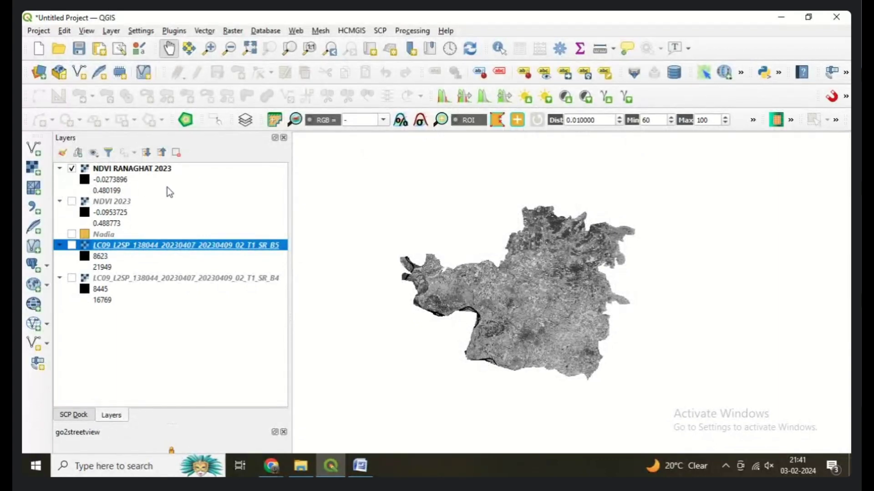
{"action": "right_click", "coordinate": [142, 174]}
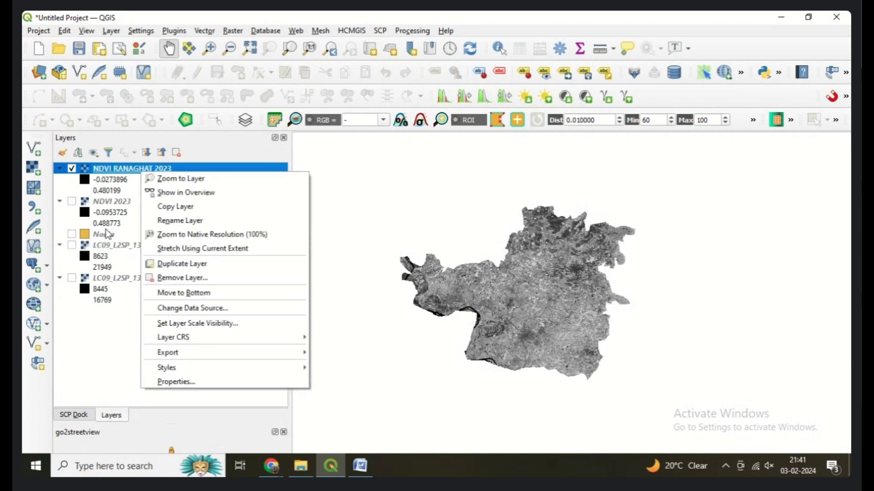
{"action": "right_click", "coordinate": [106, 172]}
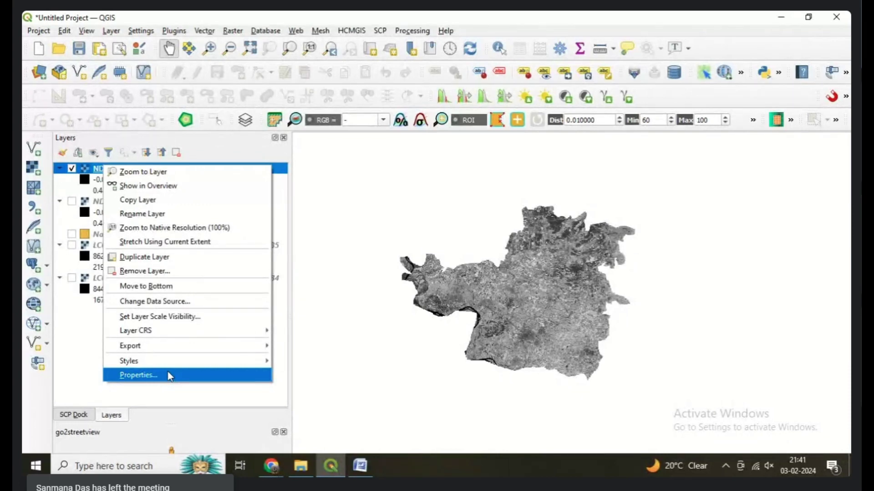
{"action": "left_click", "coordinate": [170, 376]}
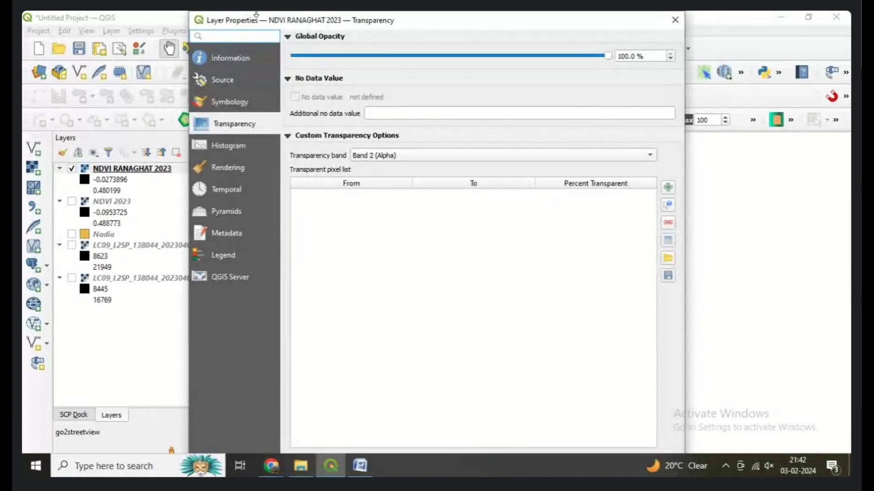
{"action": "left_click_drag", "start_coordinate": [298, 15], "coordinate": [287, 43]}
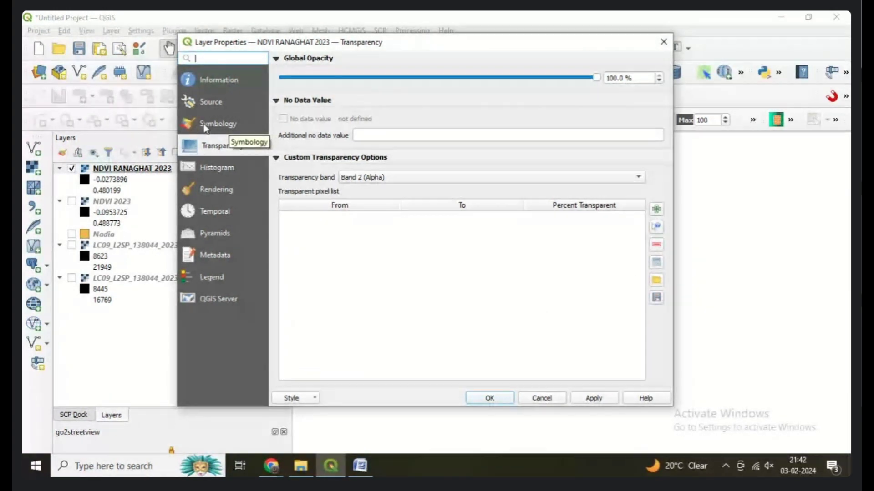
{"action": "left_click", "coordinate": [240, 131]}
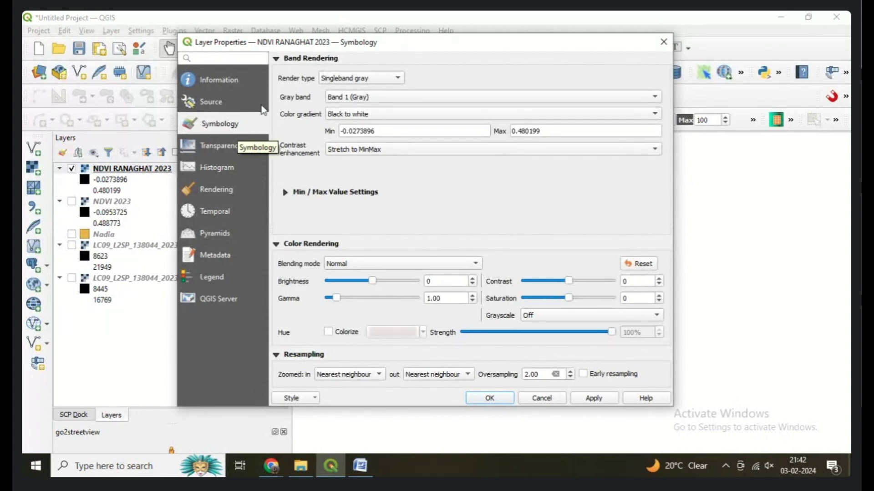
{"action": "left_click", "coordinate": [372, 84]}
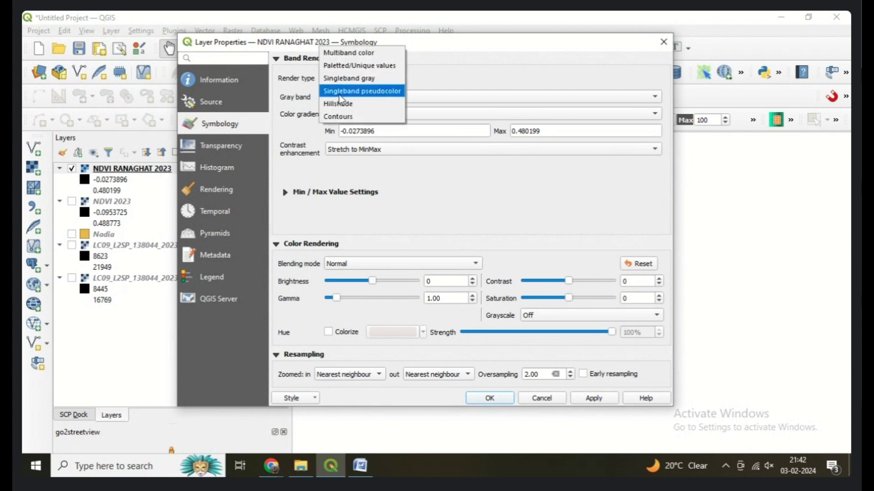
{"action": "left_click", "coordinate": [362, 91]}
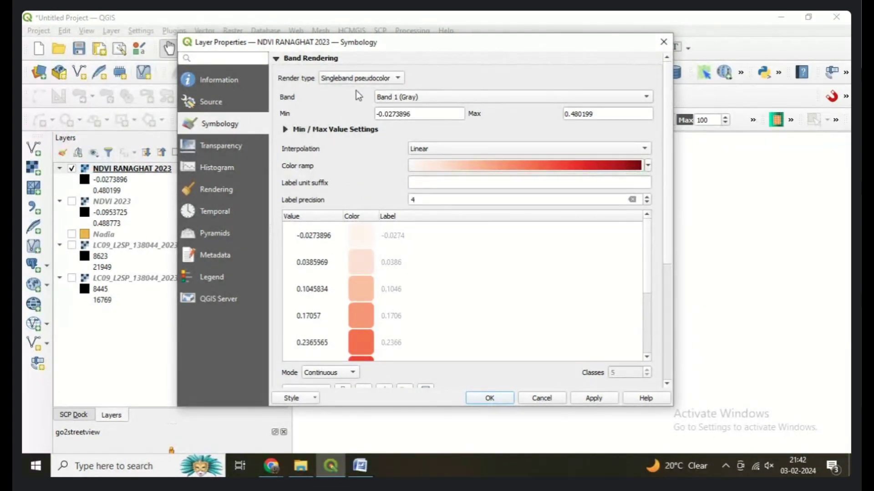
{"action": "left_click", "coordinate": [663, 42]}
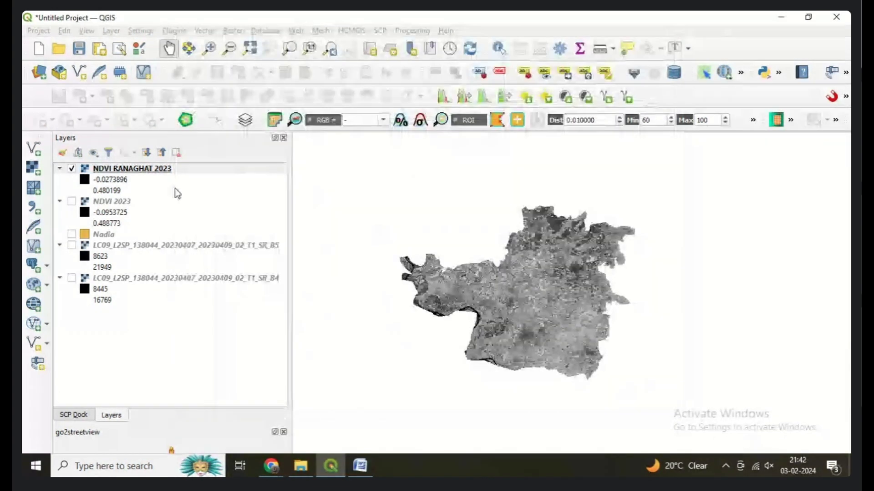
Set the NDVI RANAGHAT 2023 layer's symbology to Singleband pseudocolor with the Greens color ramp
{"action": "right_click", "coordinate": [133, 168]}
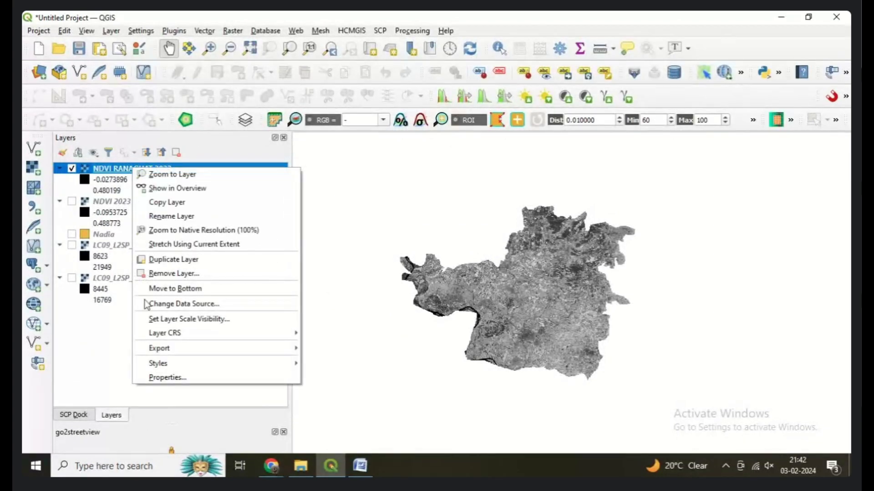
{"action": "left_click", "coordinate": [152, 375]}
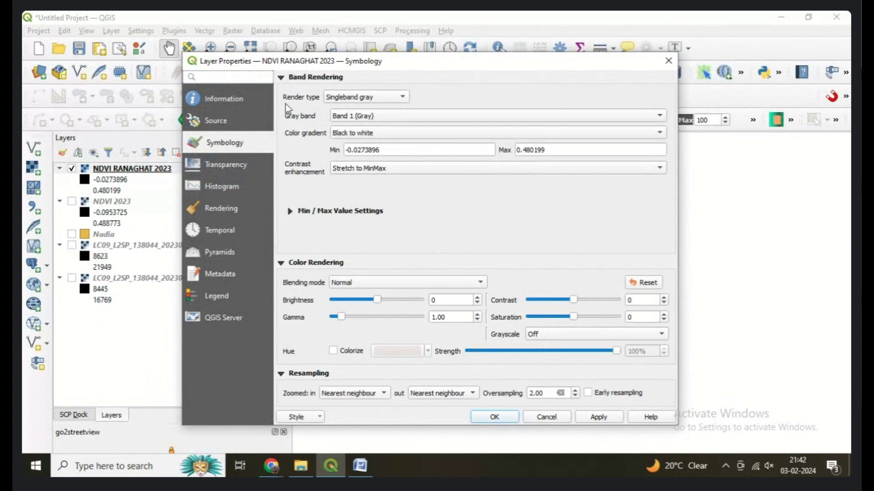
{"action": "left_click", "coordinate": [356, 101]}
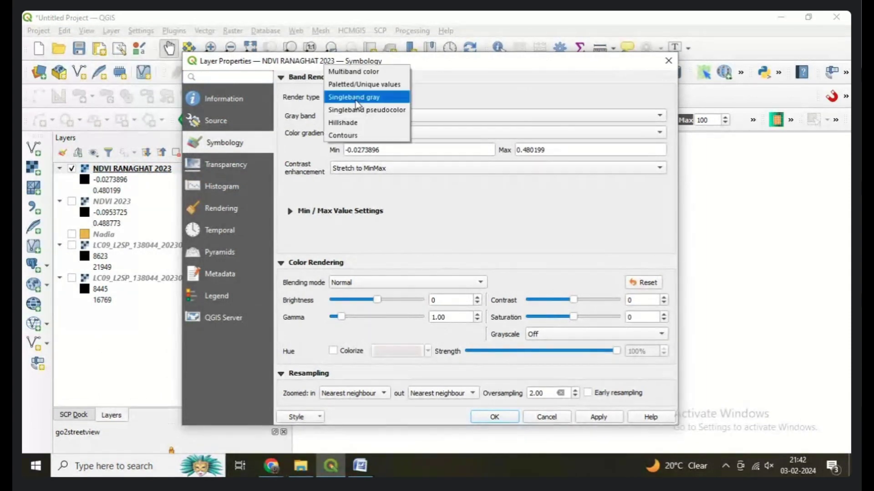
{"action": "left_click", "coordinate": [355, 110]}
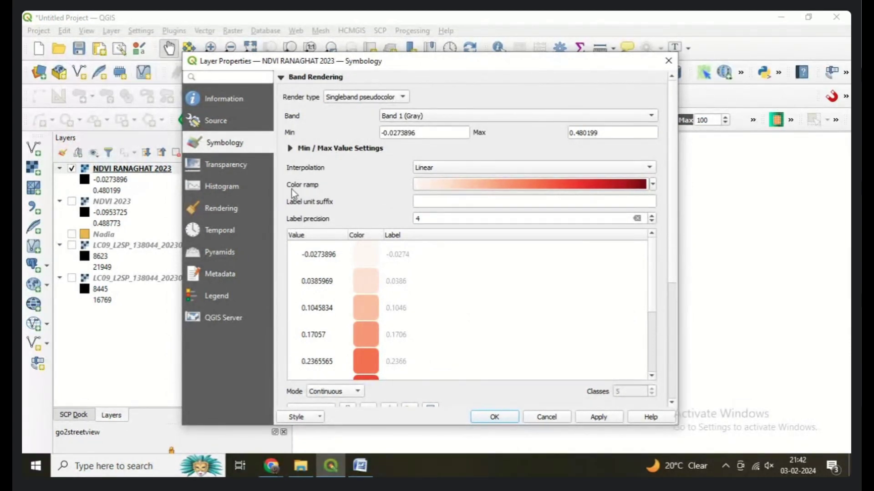
{"action": "left_click", "coordinate": [653, 185]}
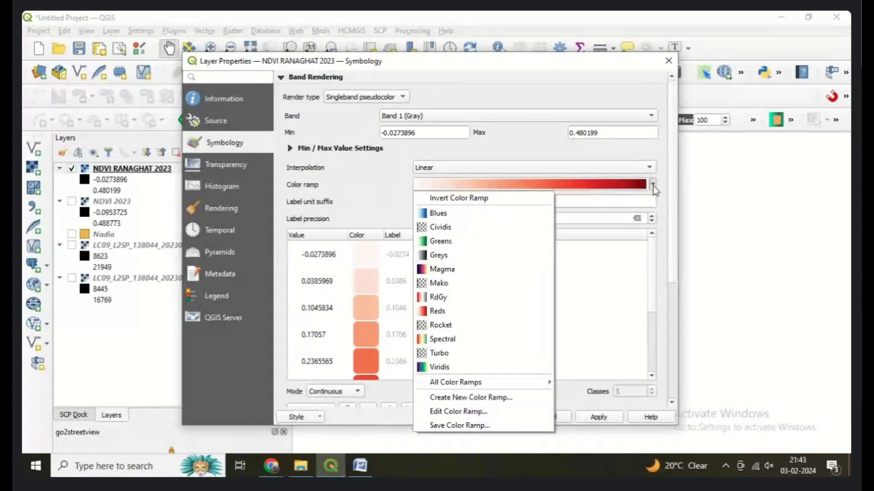
{"action": "left_click", "coordinate": [430, 246]}
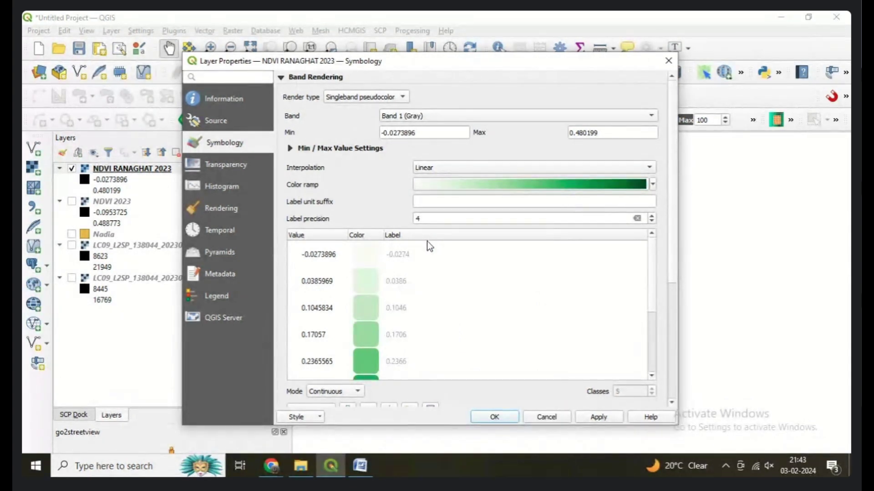
Set the raster's color interpolation to Discrete and its classification mode to Equal Interval
{"action": "left_click_drag", "start_coordinate": [372, 61], "coordinate": [359, 35]}
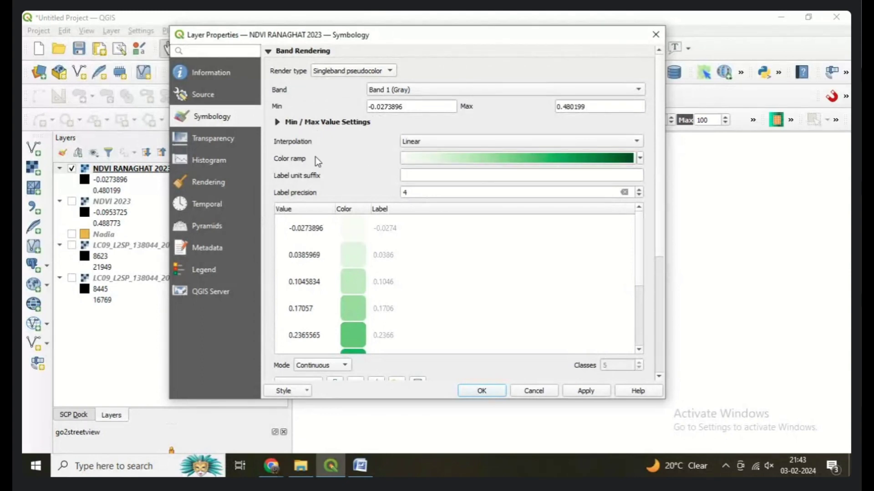
{"action": "left_click", "coordinate": [405, 141]}
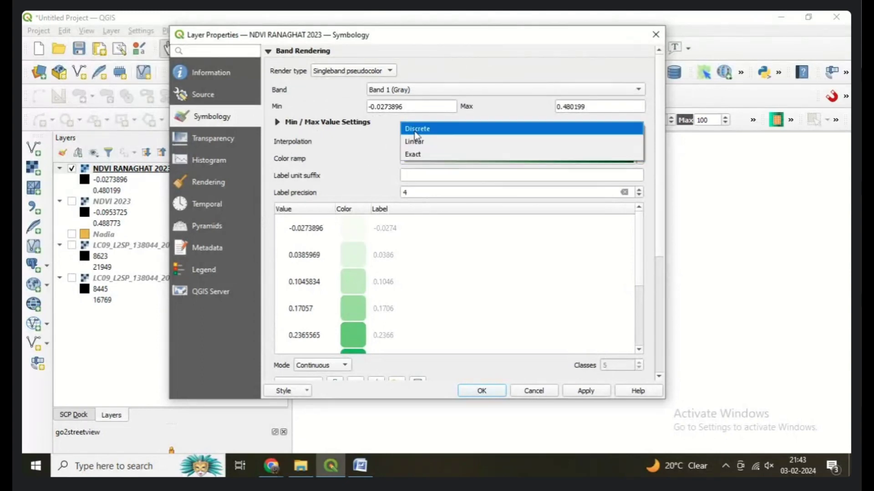
{"action": "left_click", "coordinate": [415, 129]}
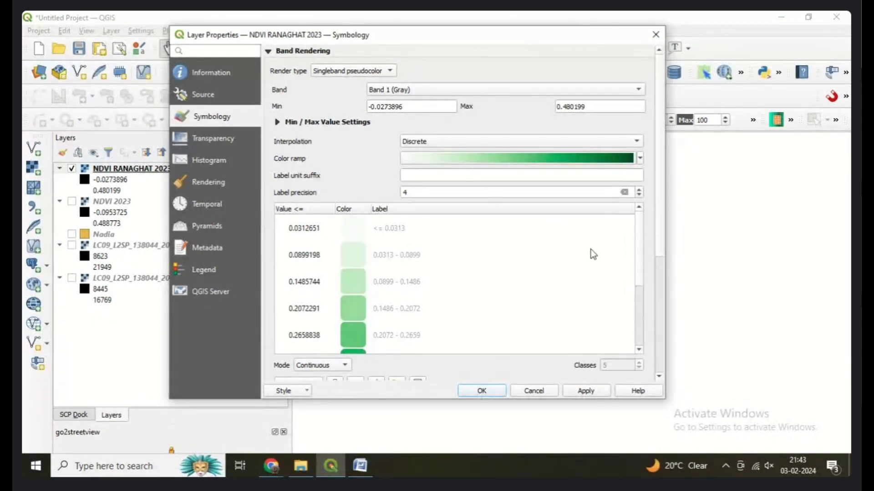
{"action": "left_click_drag", "start_coordinate": [636, 245], "coordinate": [636, 283]}
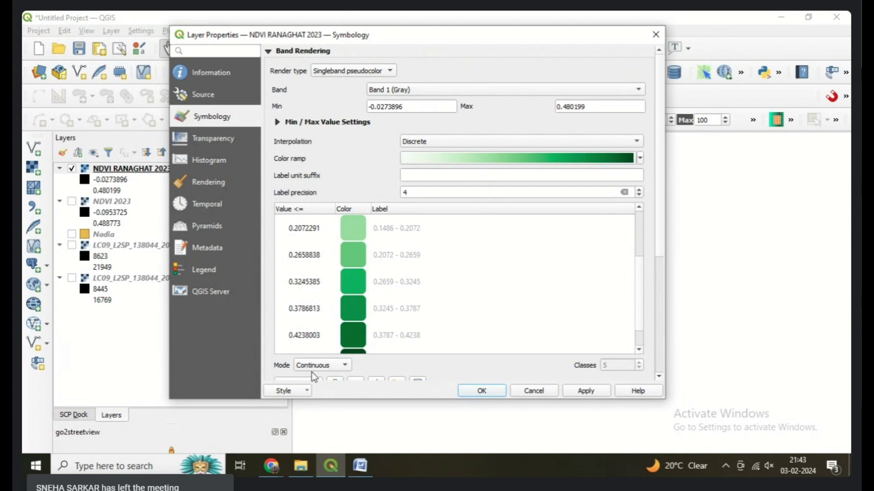
{"action": "scroll", "coordinate": [635, 323], "scroll_direction": "down", "scroll_amount": 1}
{"action": "left_click", "coordinate": [328, 365]}
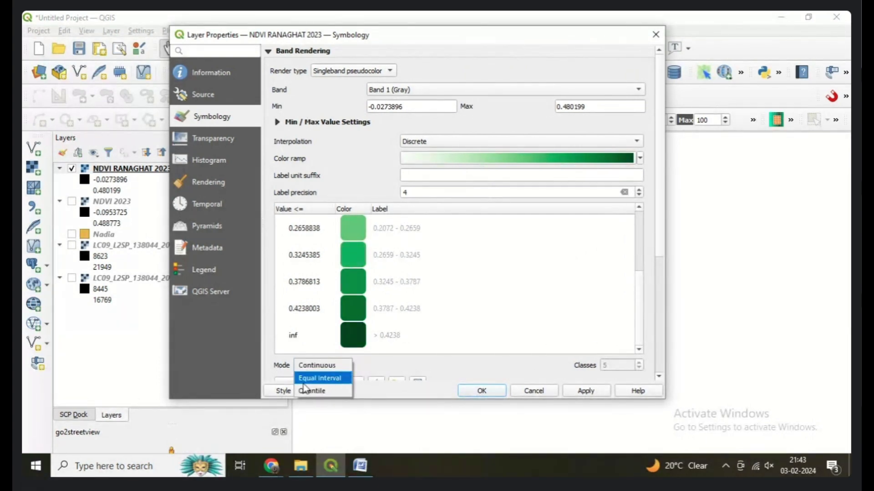
{"action": "left_click", "coordinate": [320, 378]}
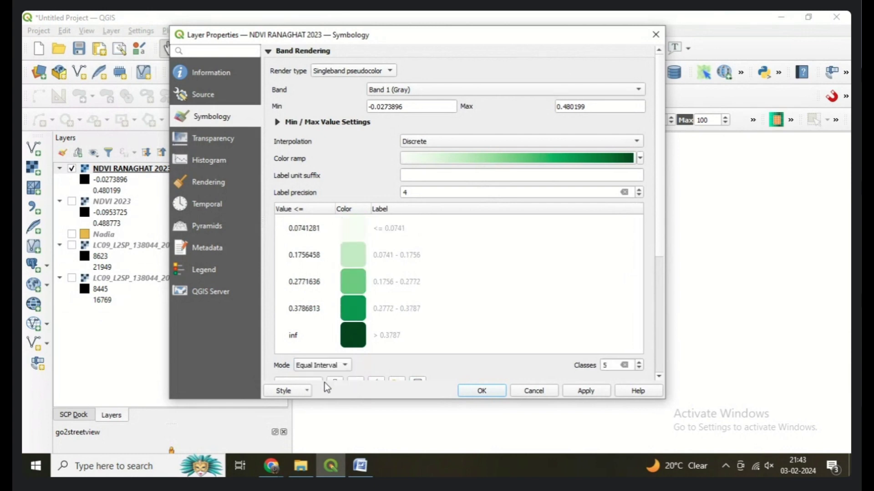
Set the number of classes to 5, apply the symbology to NDVI RANAGHAT 2023 and close the layer properties
{"action": "double_click", "coordinate": [607, 370]}
{"action": "type", "text": "5"}
{"action": "mouse_move", "coordinate": [654, 250]}
{"action": "left_mouse_down"}
{"action": "mouse_move", "coordinate": [658, 263]}
{"action": "mouse_move", "coordinate": [659, 251]}
{"action": "left_mouse_up"}
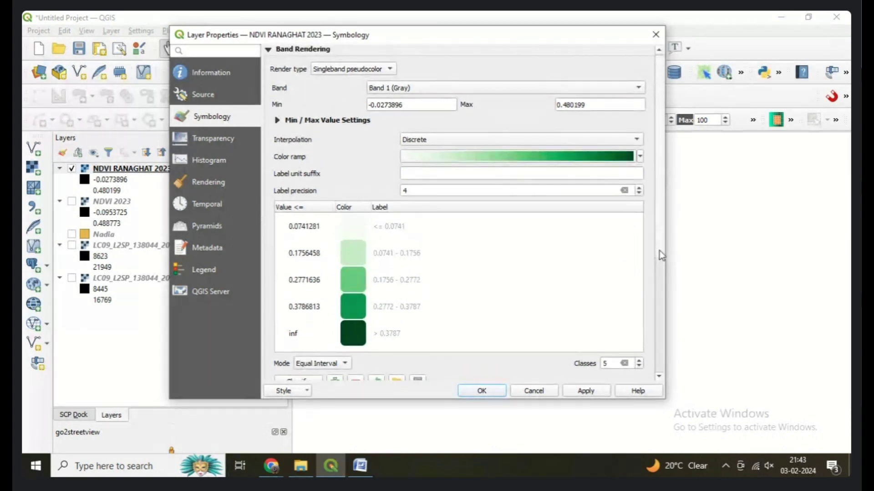
{"action": "left_click", "coordinate": [591, 397]}
{"action": "left_click", "coordinate": [484, 393]}
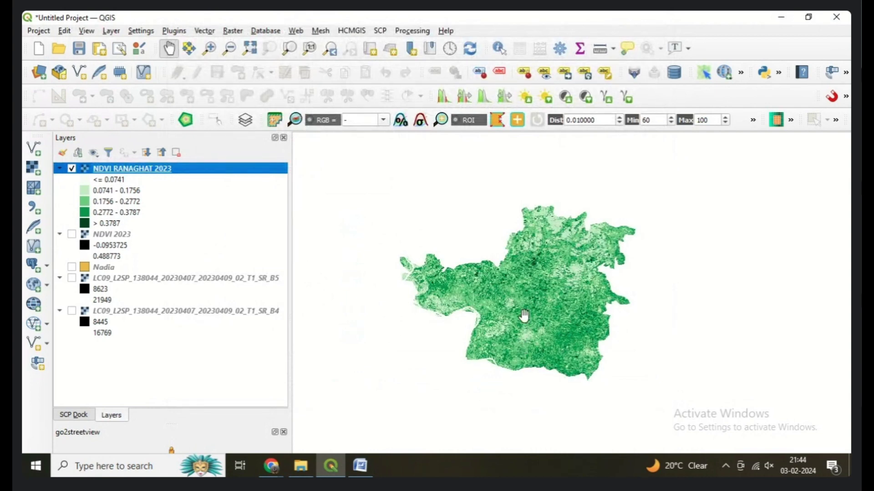
Examine the classified NDVI RANAGHAT 2023 pixels up close around the curved river channel near the western edge
{"action": "scroll", "coordinate": [512, 278], "scroll_direction": "up", "scroll_amount": 2}
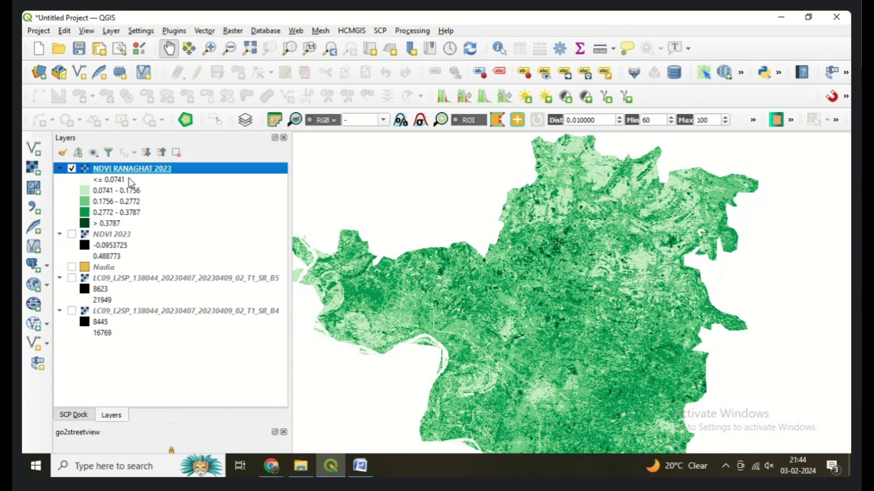
{"action": "scroll", "coordinate": [337, 303], "scroll_direction": "up", "scroll_amount": 3}
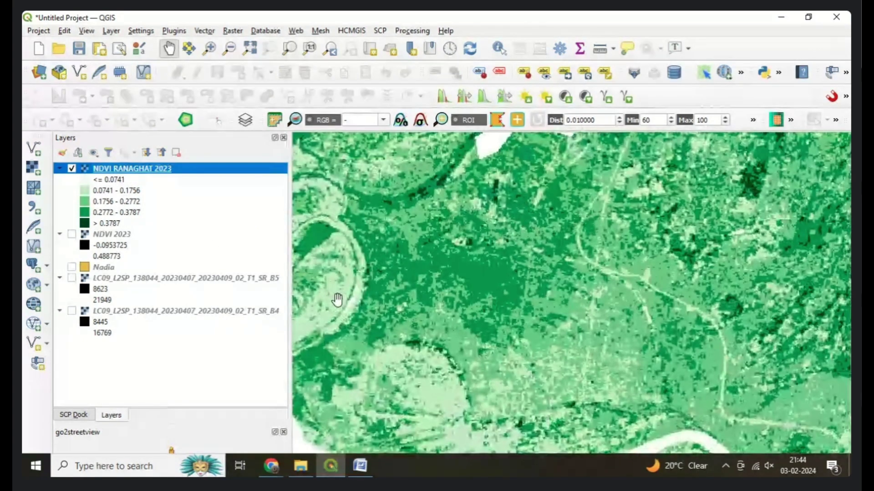
{"action": "scroll", "coordinate": [338, 296], "scroll_direction": "up", "scroll_amount": 3}
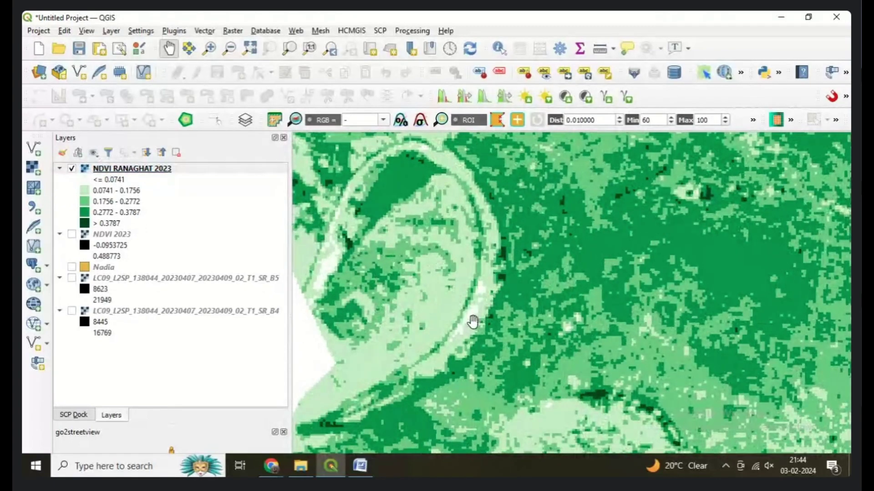
{"action": "scroll", "coordinate": [471, 319], "scroll_direction": "up", "scroll_amount": 3}
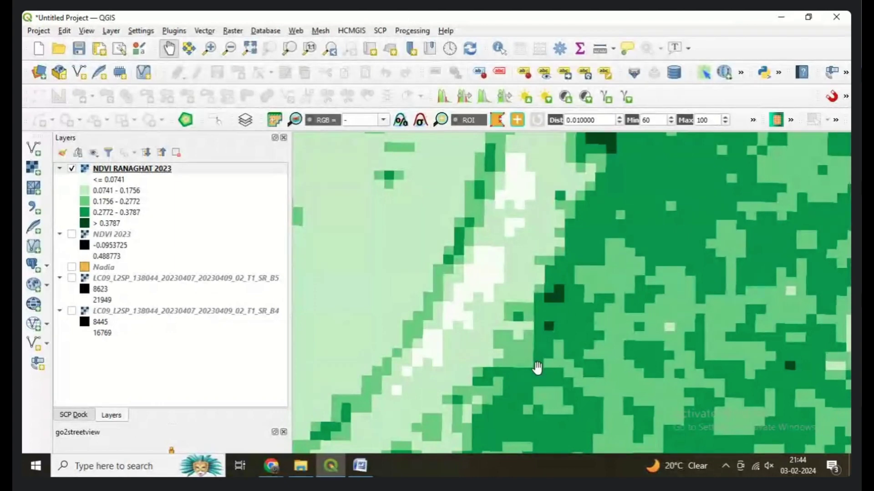
{"action": "scroll", "coordinate": [392, 282], "scroll_direction": "down", "scroll_amount": 2}
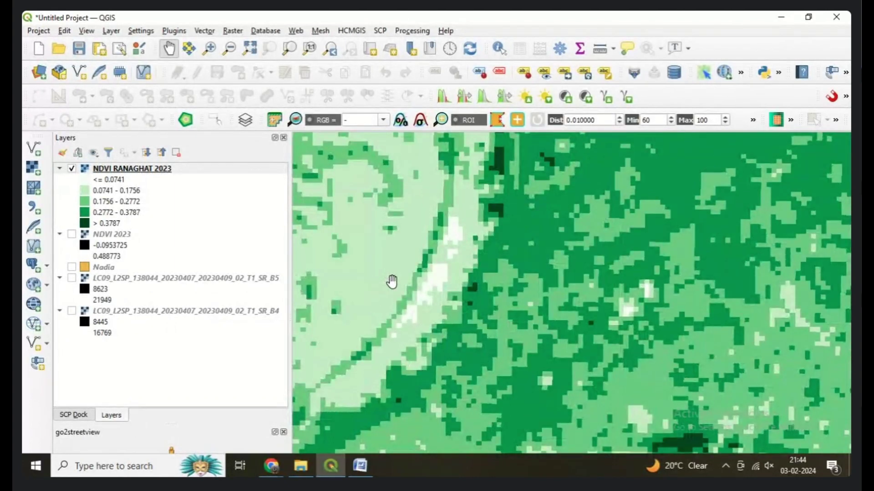
{"action": "scroll", "coordinate": [392, 282], "scroll_direction": "down", "scroll_amount": 2}
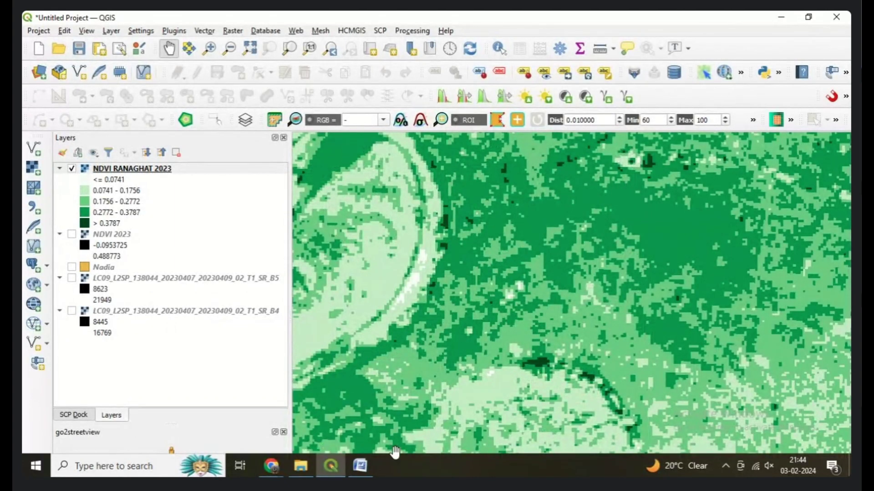
Switch to the Word document and review the NDVI Index list of value ranges and land cover types
{"action": "left_click", "coordinate": [359, 466]}
{"action": "scroll", "coordinate": [356, 355], "scroll_direction": "down", "scroll_amount": 3}
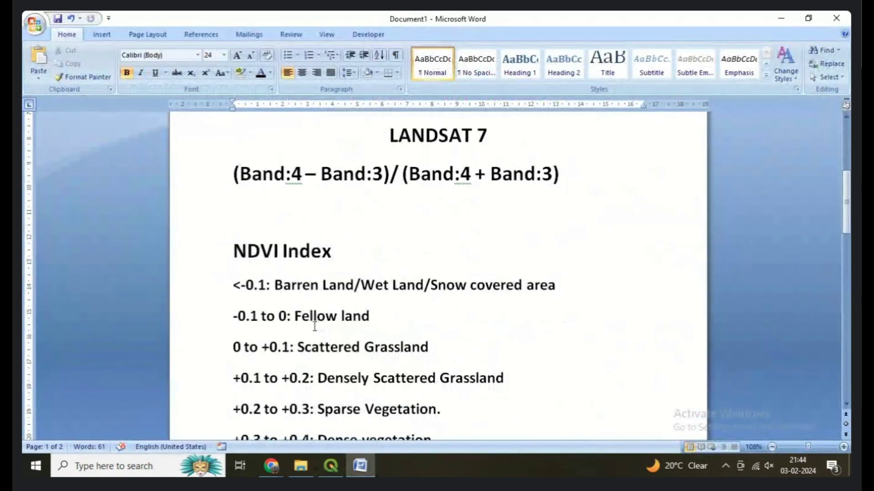
{"action": "scroll", "coordinate": [312, 323], "scroll_direction": "down", "scroll_amount": 1}
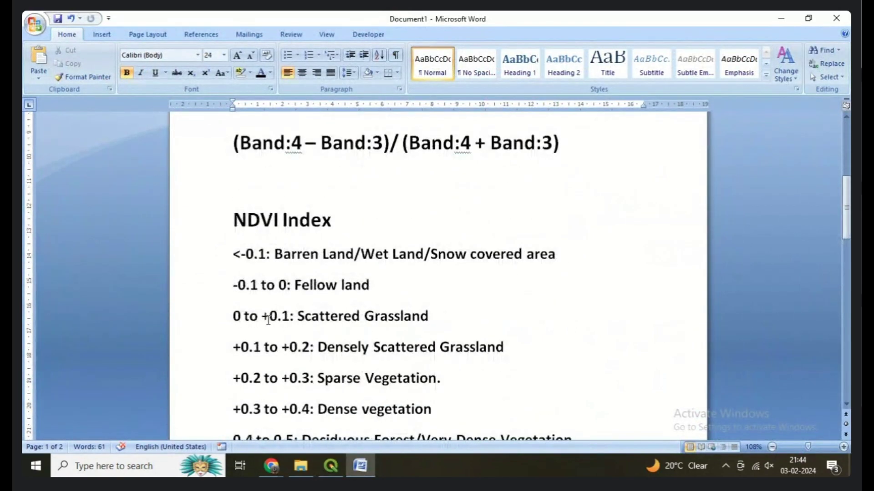
Return to QGIS and examine the light, medium and darkest green NDVI RANAGHAT 2023 pixels around the western river bends against the legend
{"action": "left_click", "coordinate": [330, 465]}
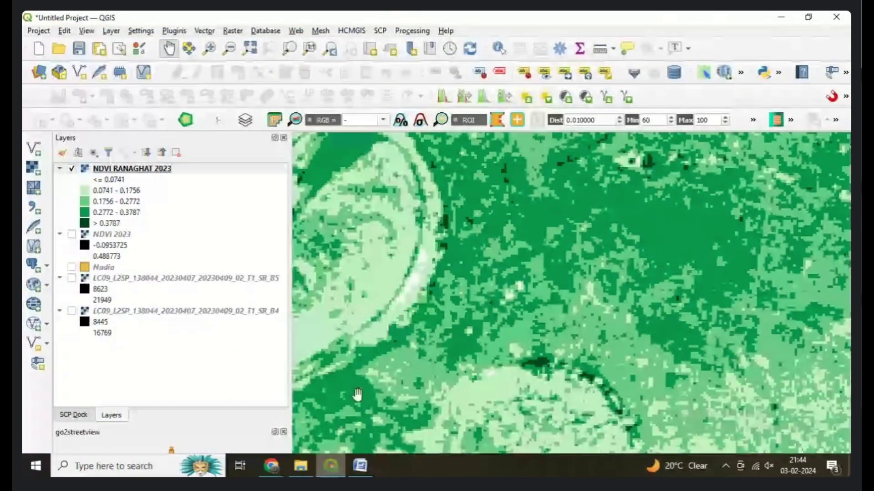
{"action": "scroll", "coordinate": [377, 283], "scroll_direction": "down", "scroll_amount": 3}
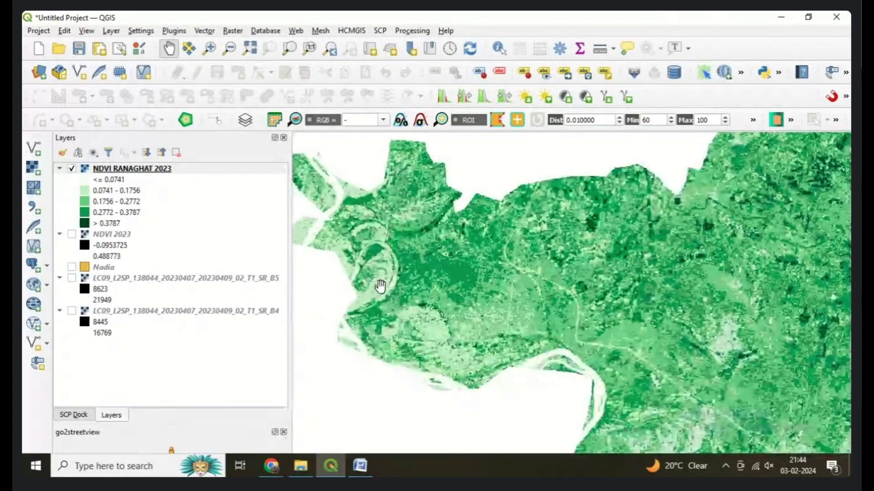
{"action": "scroll", "coordinate": [376, 284], "scroll_direction": "up", "scroll_amount": 4}
{"action": "scroll", "coordinate": [415, 281], "scroll_direction": "down", "scroll_amount": 1}
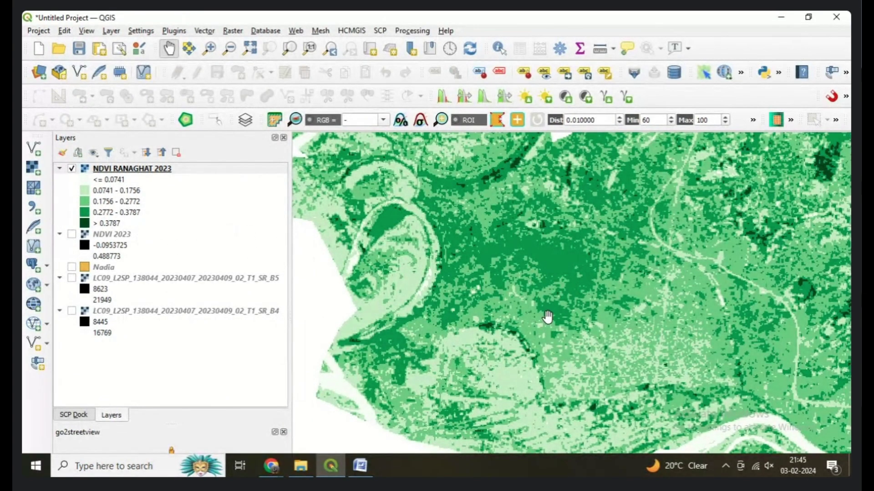
{"action": "scroll", "coordinate": [539, 326], "scroll_direction": "up", "scroll_amount": 1}
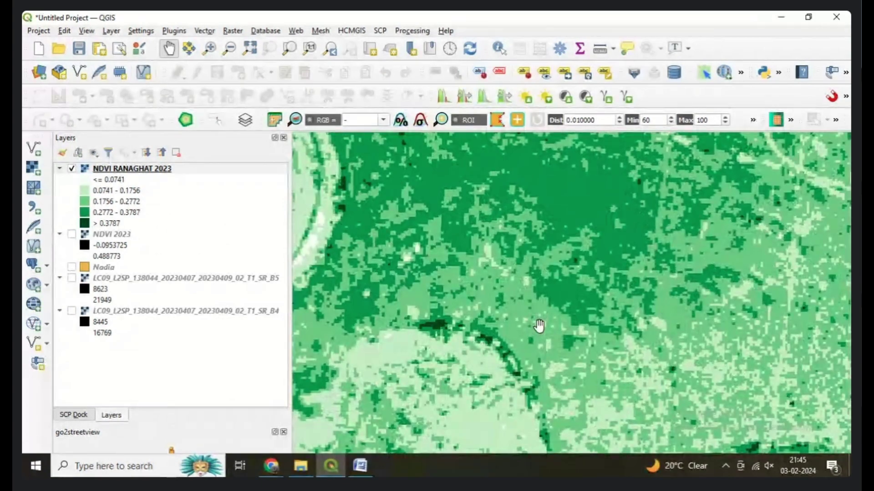
{"action": "scroll", "coordinate": [539, 326], "scroll_direction": "up", "scroll_amount": 1}
{"action": "scroll", "coordinate": [529, 291], "scroll_direction": "down", "scroll_amount": 1}
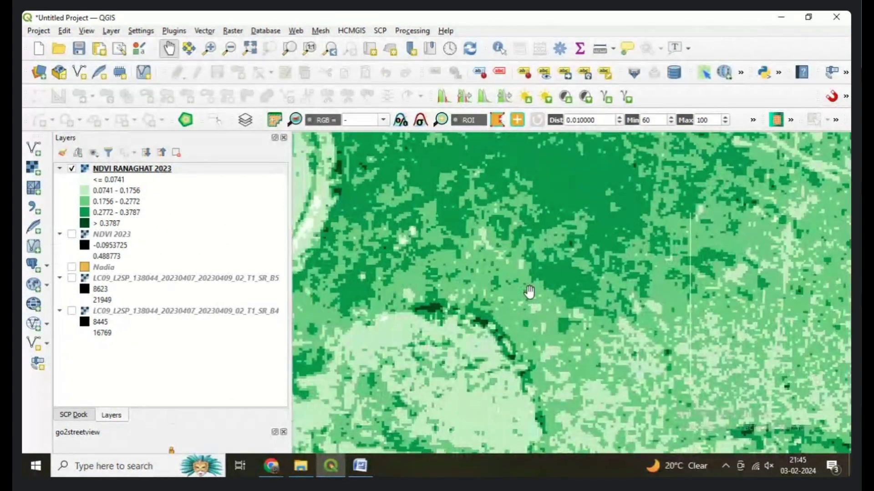
{"action": "scroll", "coordinate": [529, 291], "scroll_direction": "down", "scroll_amount": 2}
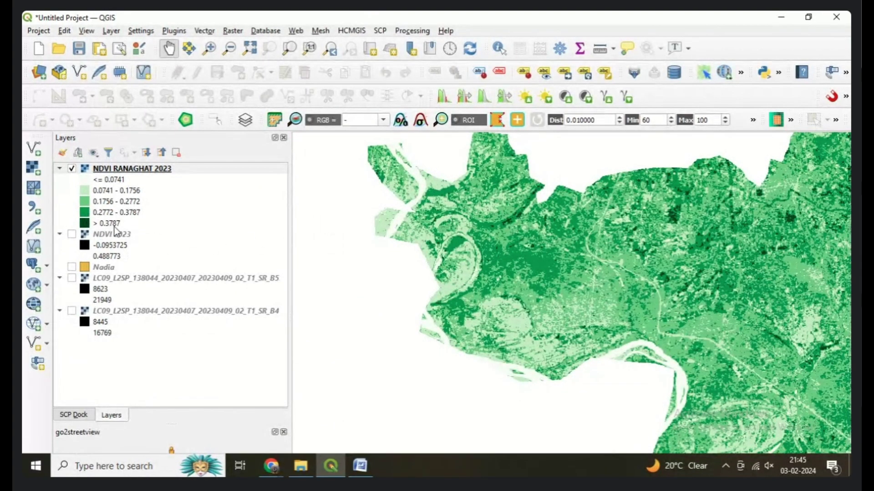
{"action": "scroll", "coordinate": [514, 222], "scroll_direction": "up", "scroll_amount": 3}
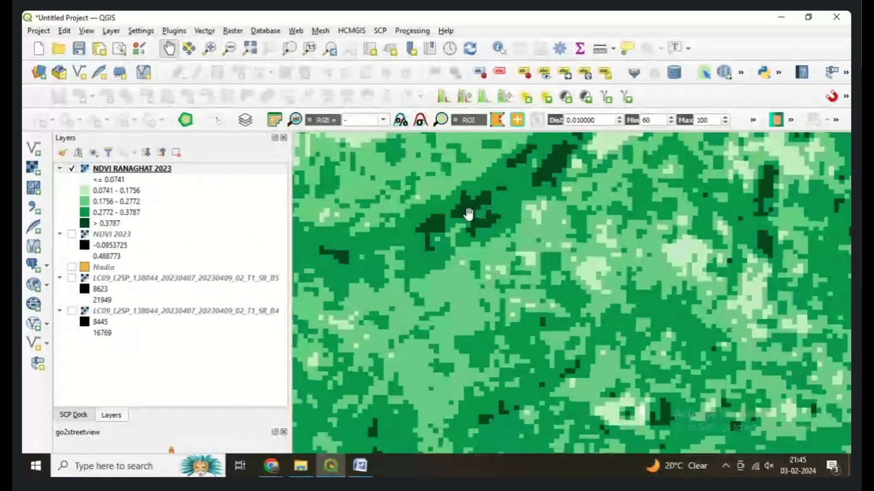
{"action": "scroll", "coordinate": [473, 212], "scroll_direction": "down", "scroll_amount": 2}
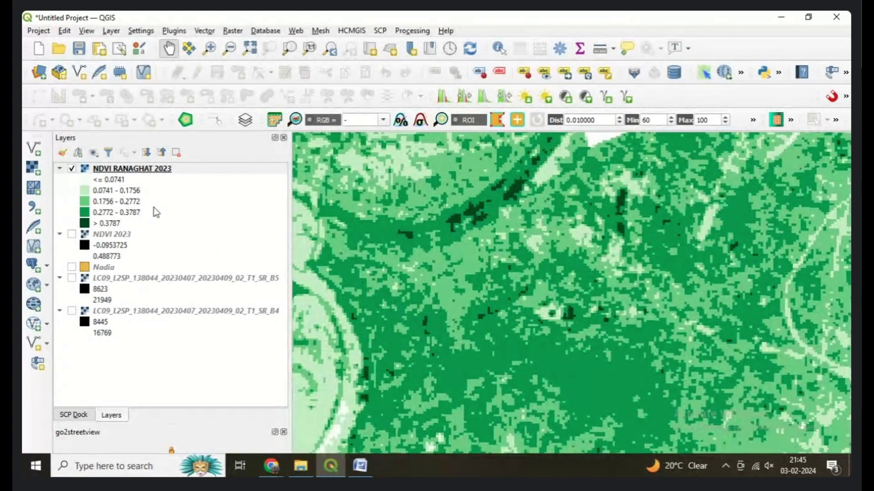
Examine the pale green patches of NDVI RANAGHAT 2023 along the narrow channel and north of the southwestern river bend
{"action": "left_click", "coordinate": [113, 169]}
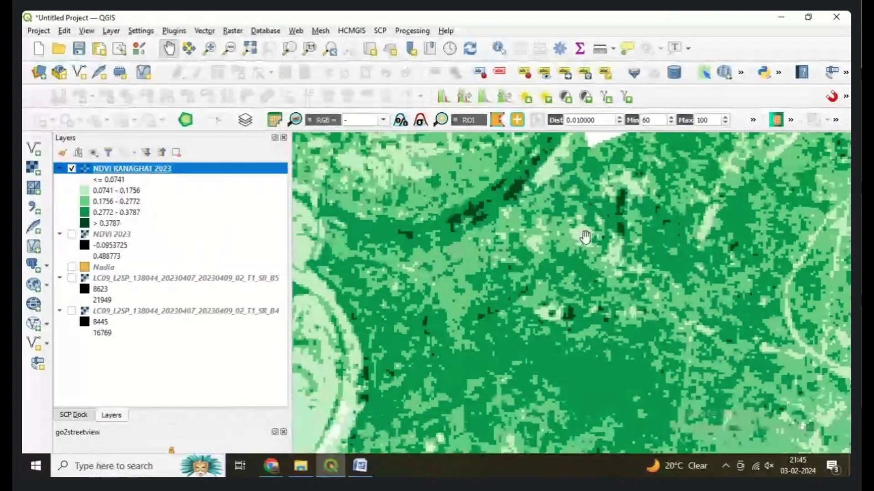
{"action": "scroll", "coordinate": [587, 239], "scroll_direction": "down", "scroll_amount": 4}
{"action": "scroll", "coordinate": [605, 269], "scroll_direction": "up", "scroll_amount": 3}
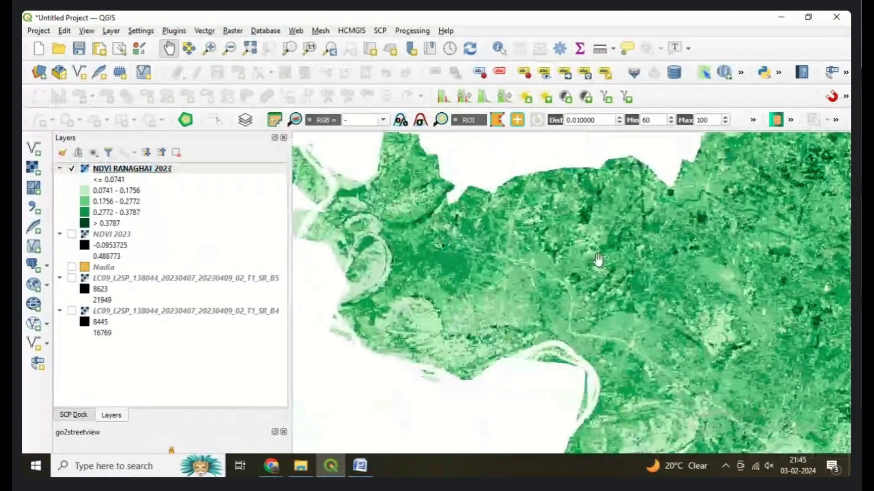
{"action": "scroll", "coordinate": [503, 325], "scroll_direction": "up", "scroll_amount": 2}
{"action": "scroll", "coordinate": [517, 331], "scroll_direction": "up", "scroll_amount": 2}
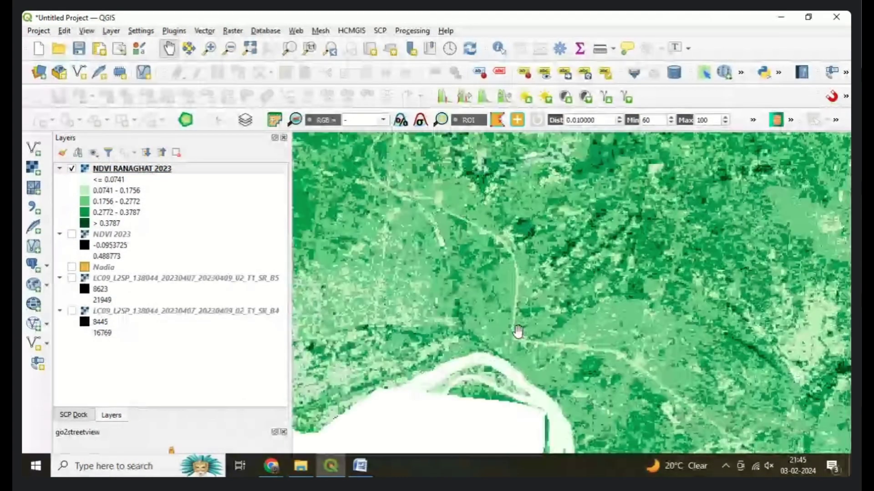
{"action": "scroll", "coordinate": [501, 310], "scroll_direction": "up", "scroll_amount": 2}
{"action": "scroll", "coordinate": [474, 335], "scroll_direction": "down", "scroll_amount": 5}
{"action": "scroll", "coordinate": [562, 385], "scroll_direction": "up", "scroll_amount": 3}
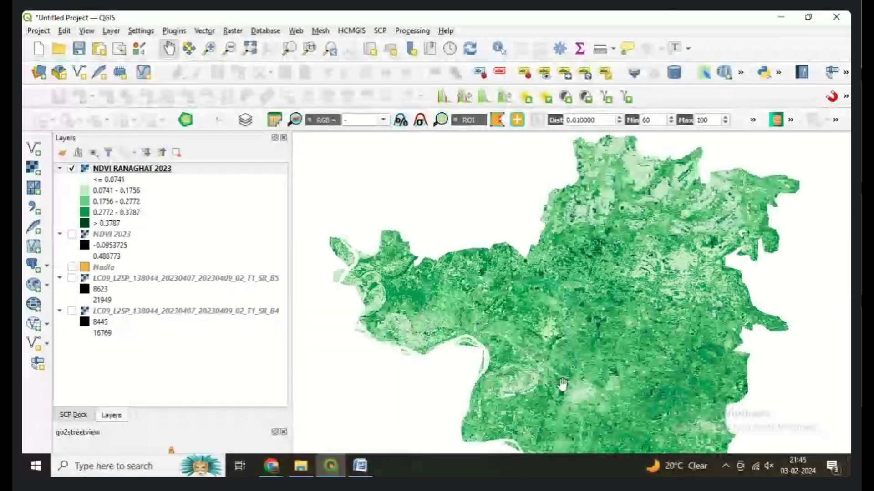
{"action": "scroll", "coordinate": [533, 362], "scroll_direction": "up", "scroll_amount": 3}
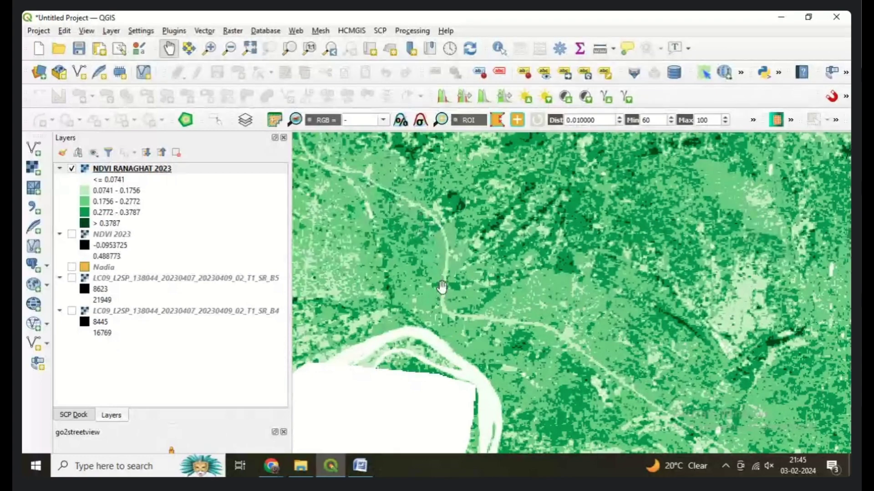
{"action": "left_click_drag", "start_coordinate": [487, 321], "coordinate": [603, 316]}
{"action": "left_click_drag", "start_coordinate": [440, 285], "coordinate": [519, 279]}
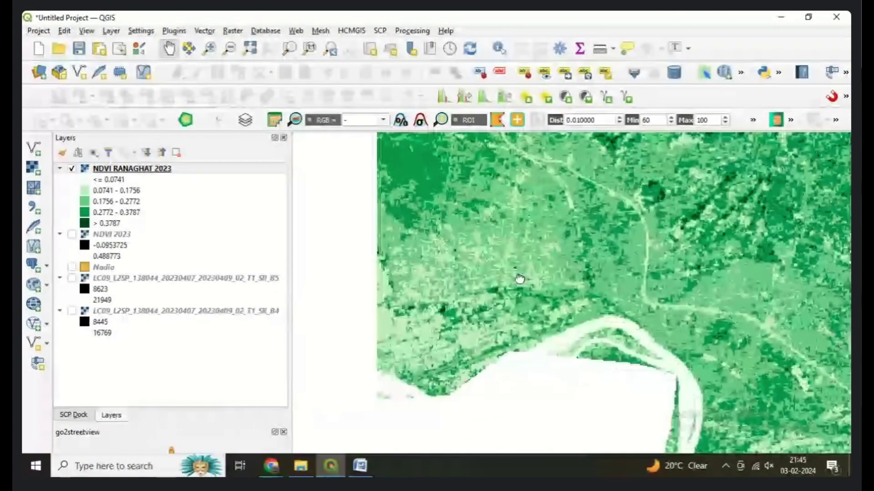
{"action": "scroll", "coordinate": [414, 313], "scroll_direction": "up", "scroll_amount": 3}
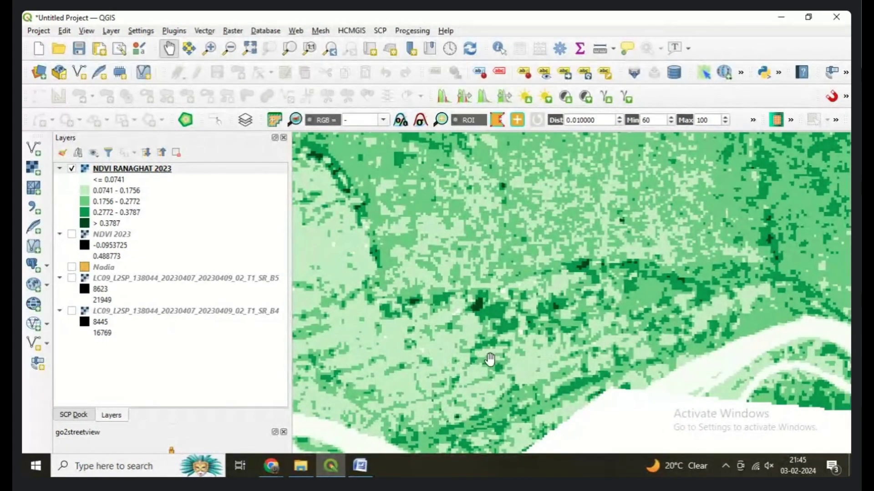
{"action": "left_click_drag", "start_coordinate": [339, 265], "coordinate": [369, 267]}
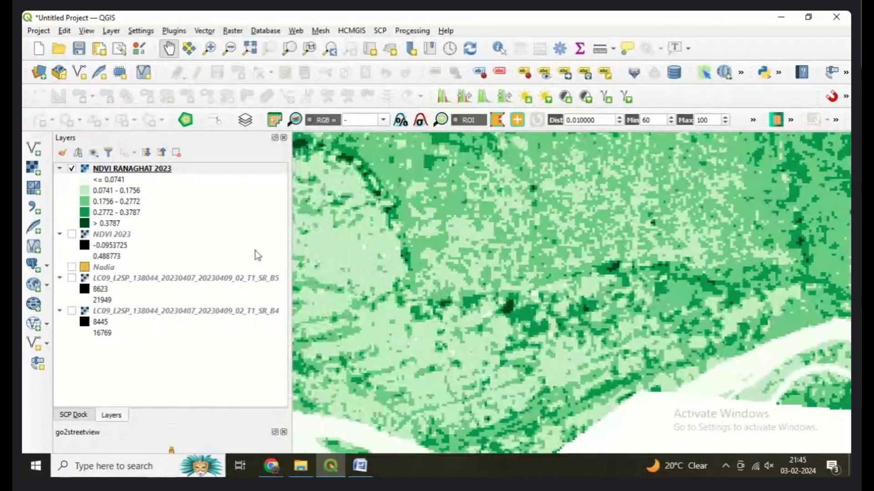
Recolor the 0.0741 - 0.1756 class of NDVI RANAGHAT 2023 brown (#a7460a) and apply the symbology
{"action": "left_click", "coordinate": [125, 172]}
{"action": "double_click", "coordinate": [124, 171]}
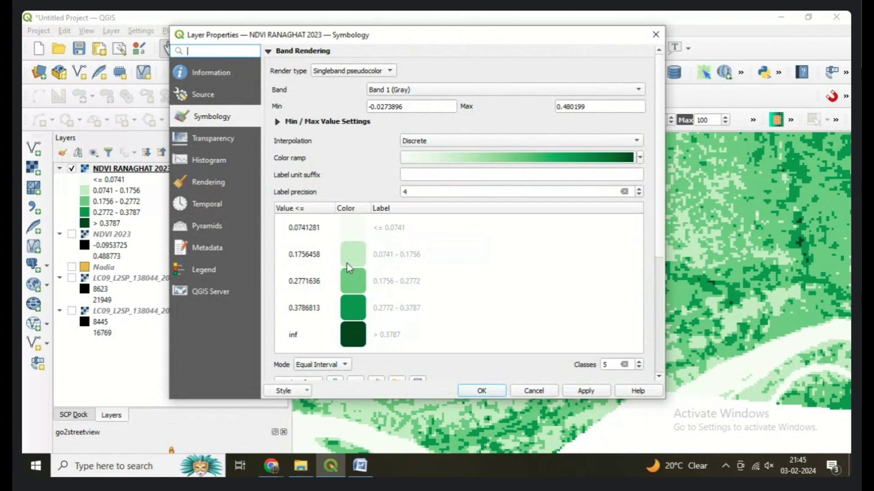
{"action": "double_click", "coordinate": [346, 260]}
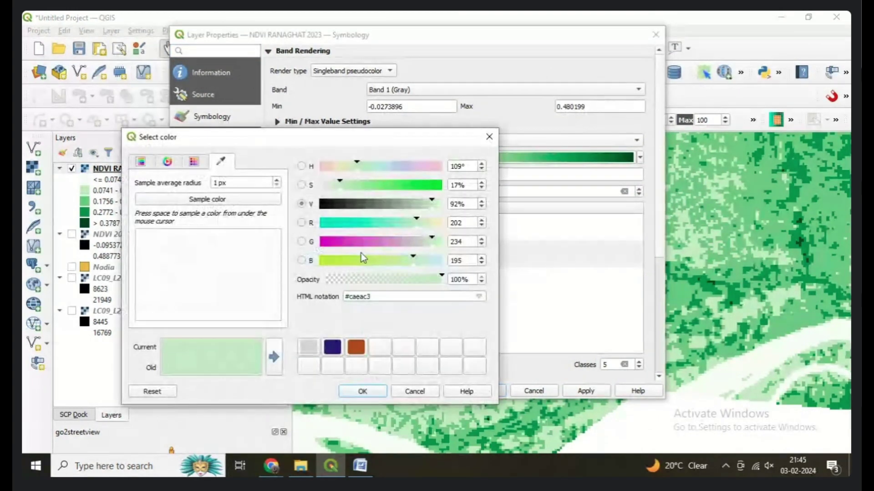
{"action": "left_click", "coordinate": [356, 348]}
{"action": "left_click", "coordinate": [363, 391]}
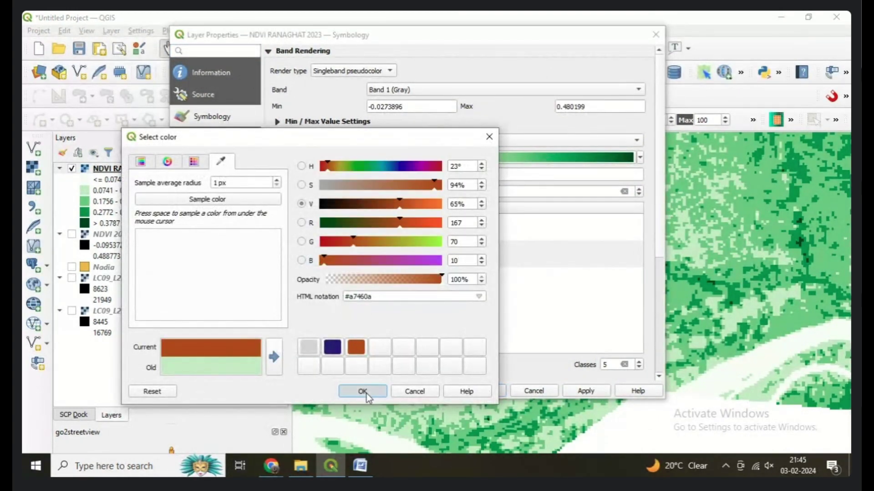
{"action": "left_click", "coordinate": [589, 394]}
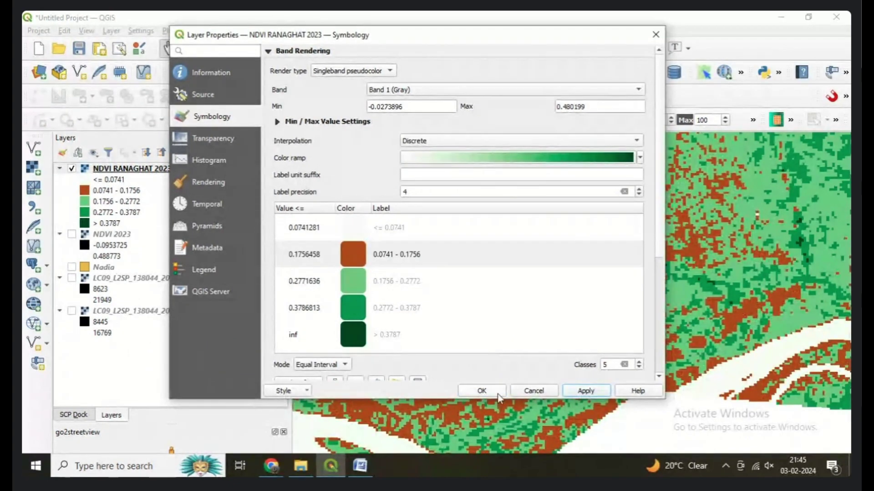
{"action": "left_click", "coordinate": [483, 392]}
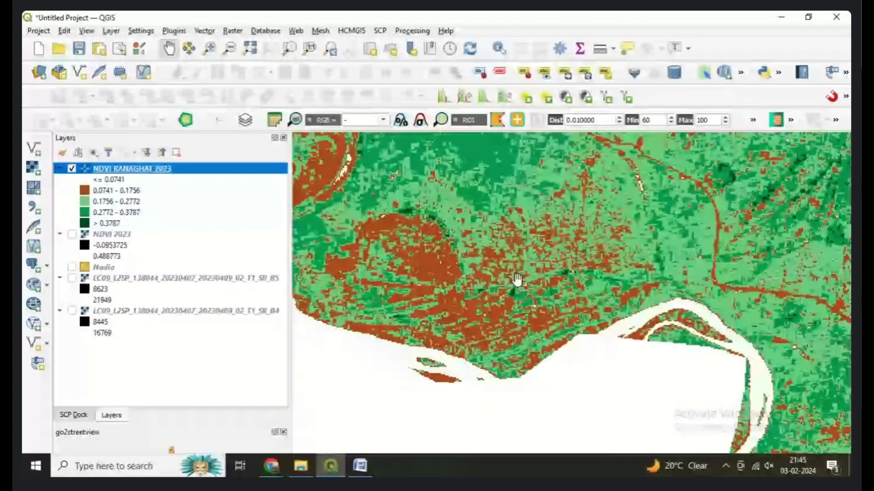
Examine how the brown 0.0741 - 0.1756 class is distributed across Ranaghat and around the western river bends
{"action": "scroll", "coordinate": [517, 280], "scroll_direction": "down", "scroll_amount": 1}
{"action": "scroll", "coordinate": [496, 314], "scroll_direction": "down", "scroll_amount": 1}
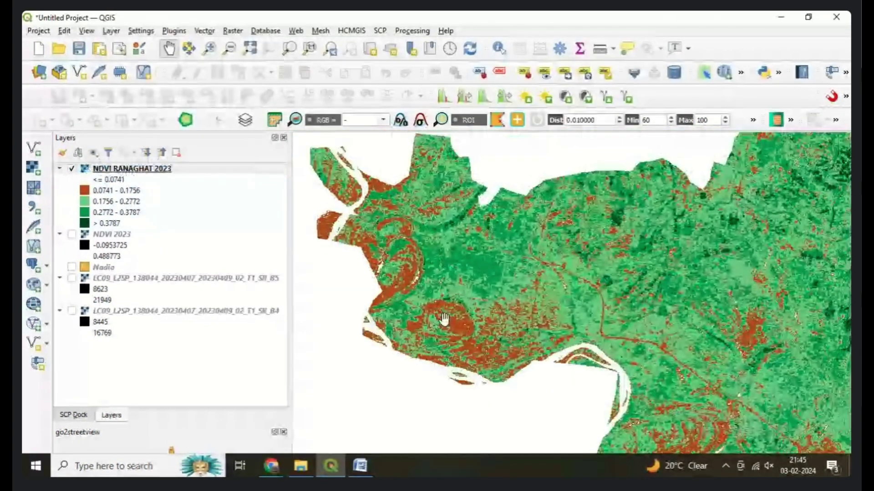
{"action": "left_click_drag", "start_coordinate": [445, 319], "coordinate": [388, 248]}
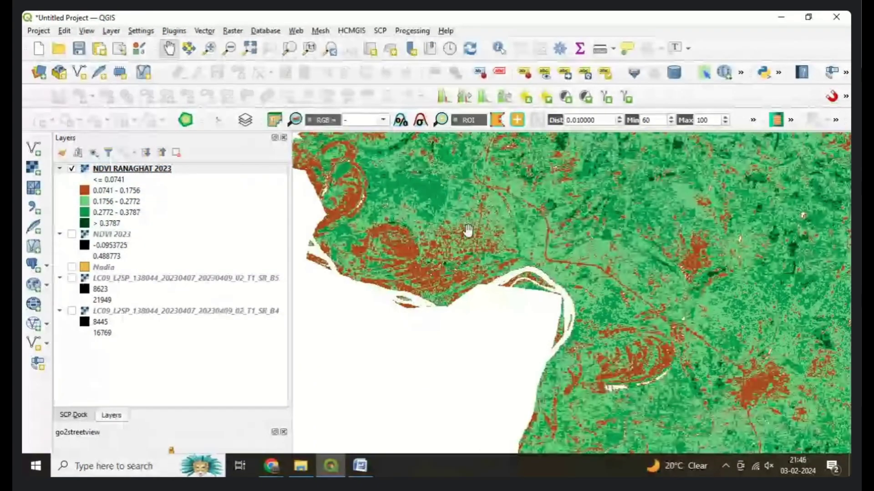
{"action": "scroll", "coordinate": [473, 232], "scroll_direction": "down", "scroll_amount": 1}
{"action": "left_click_drag", "start_coordinate": [525, 223], "coordinate": [489, 305]}
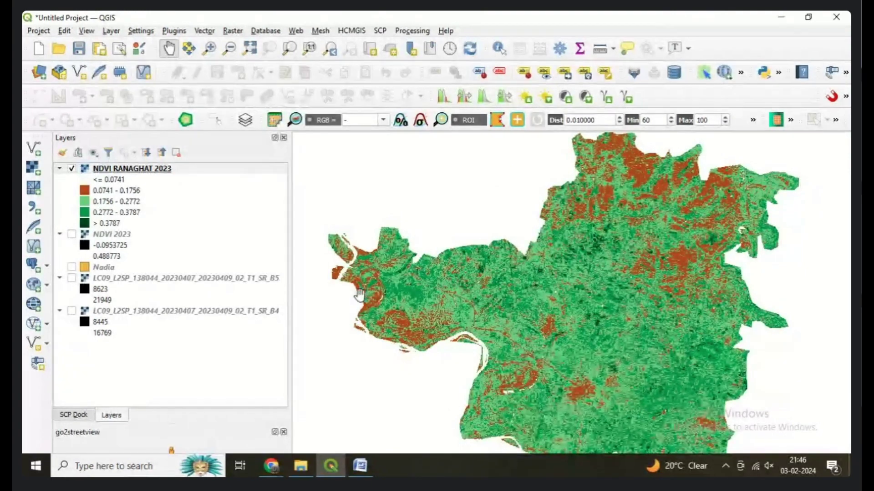
{"action": "scroll", "coordinate": [369, 287], "scroll_direction": "up", "scroll_amount": 3}
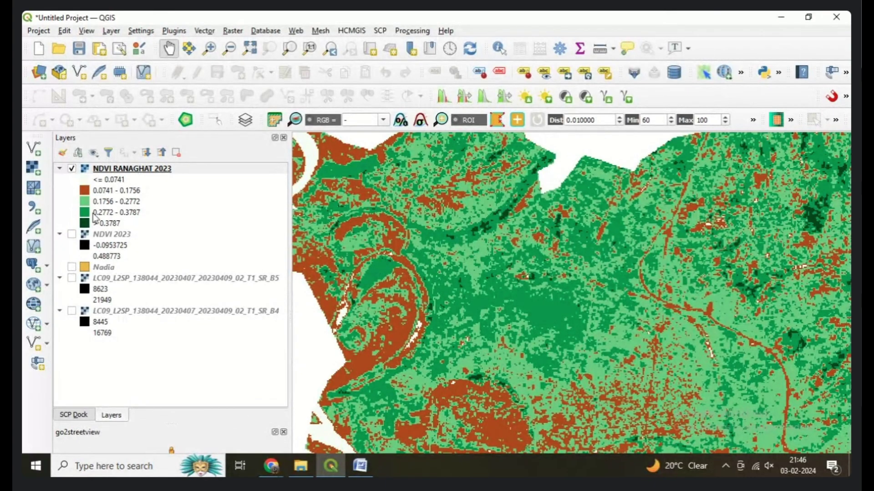
Reapply a light-to-dark green color ramp to all five NDVI RANAGHAT 2023 classes in place of the brown class and accept the symbology
{"action": "left_click", "coordinate": [132, 170]}
{"action": "double_click", "coordinate": [130, 172]}
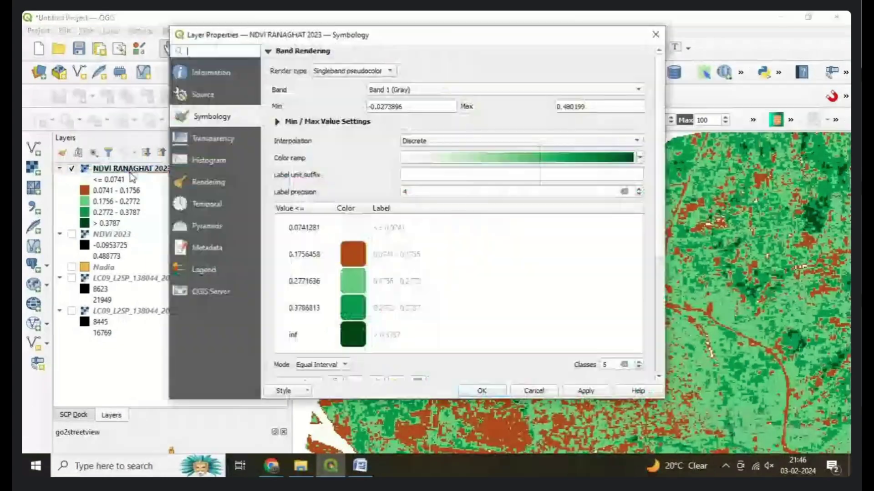
{"action": "left_click", "coordinate": [347, 254]}
{"action": "double_click", "coordinate": [348, 253]}
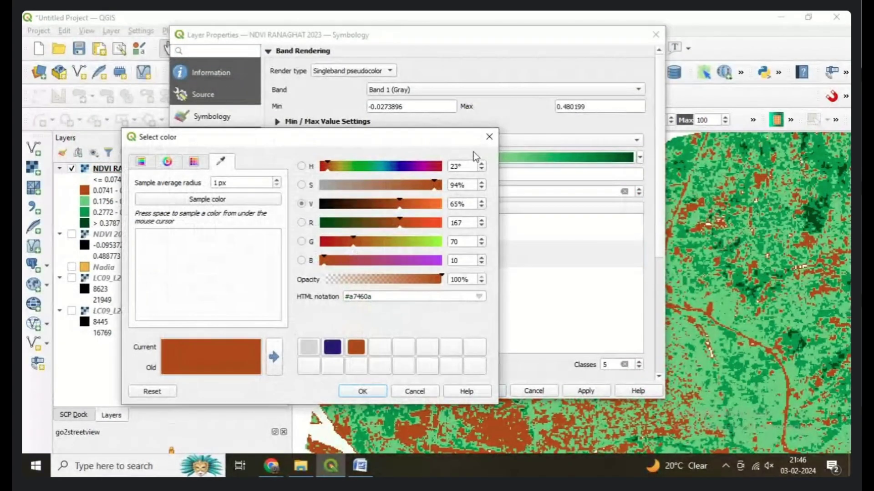
{"action": "left_click", "coordinate": [488, 136]}
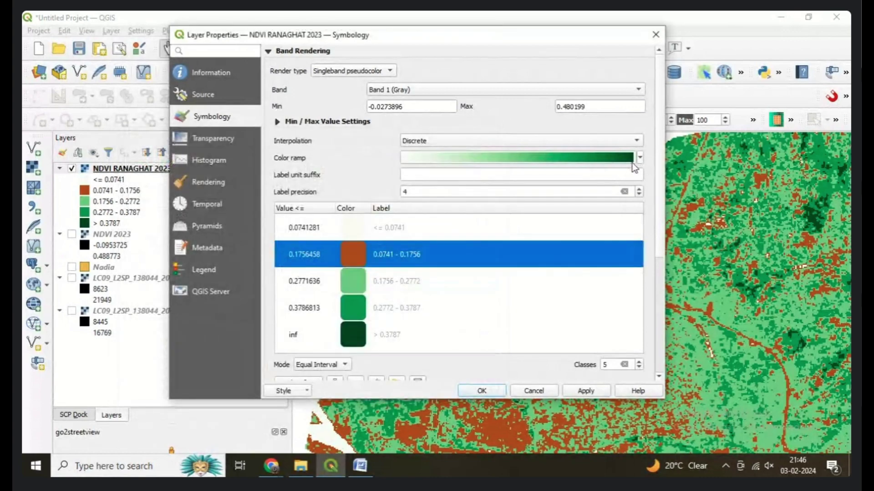
{"action": "left_click", "coordinate": [635, 162]}
{"action": "left_click", "coordinate": [468, 224]}
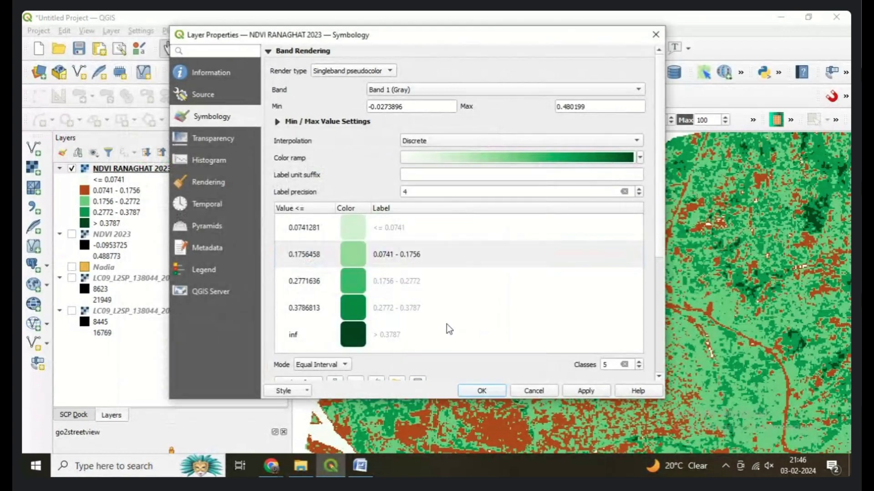
{"action": "left_click", "coordinate": [602, 393]}
{"action": "left_click", "coordinate": [490, 391]}
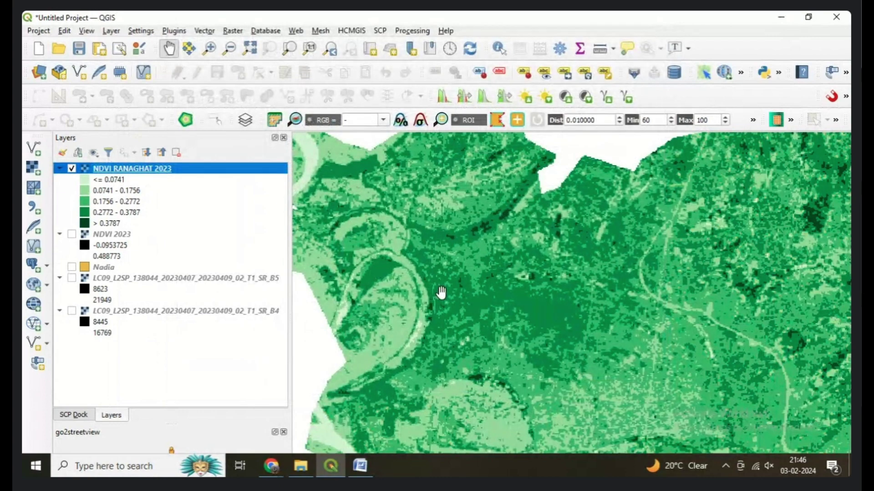
Add "Fellow Land" after the range in the label of the <= 0.0741 class of NDVI RANAGHAT 2023
{"action": "scroll", "coordinate": [468, 292], "scroll_direction": "down", "scroll_amount": 1}
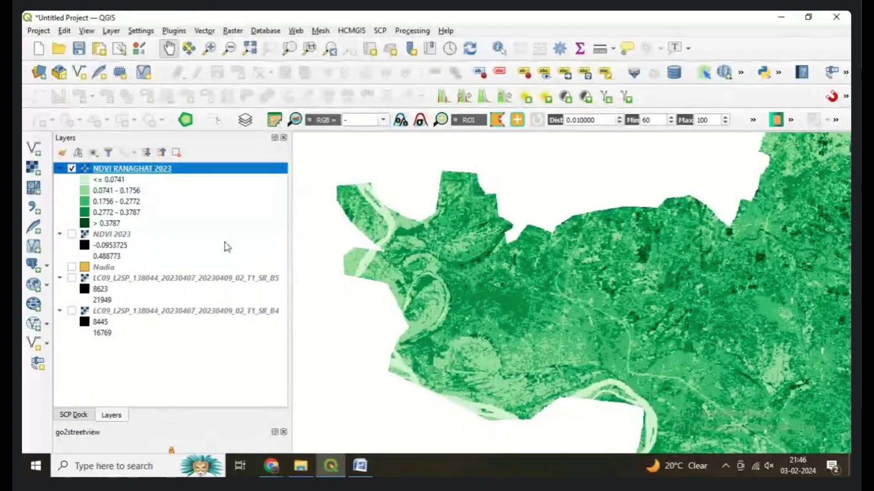
{"action": "right_click", "coordinate": [130, 170]}
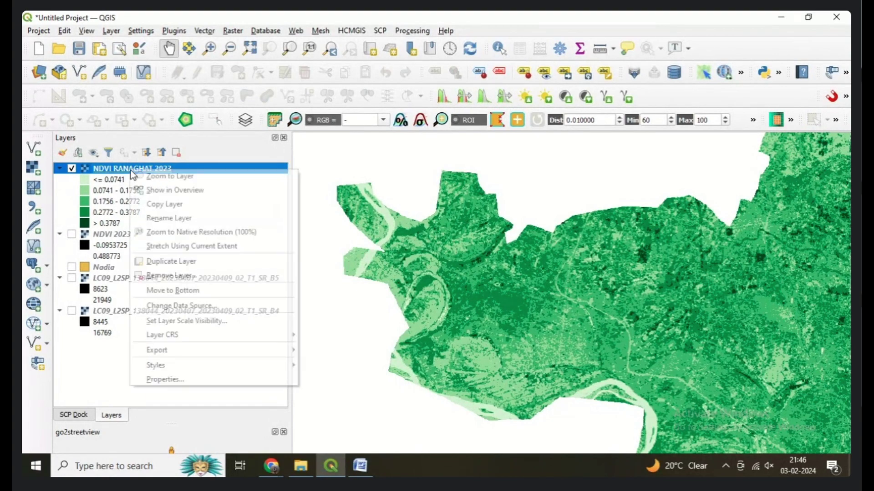
{"action": "left_click", "coordinate": [190, 374]}
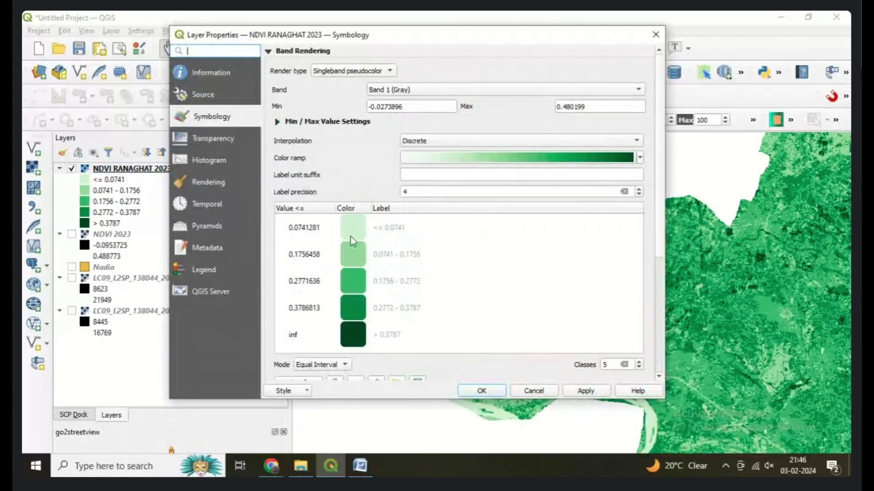
{"action": "left_click", "coordinate": [415, 230]}
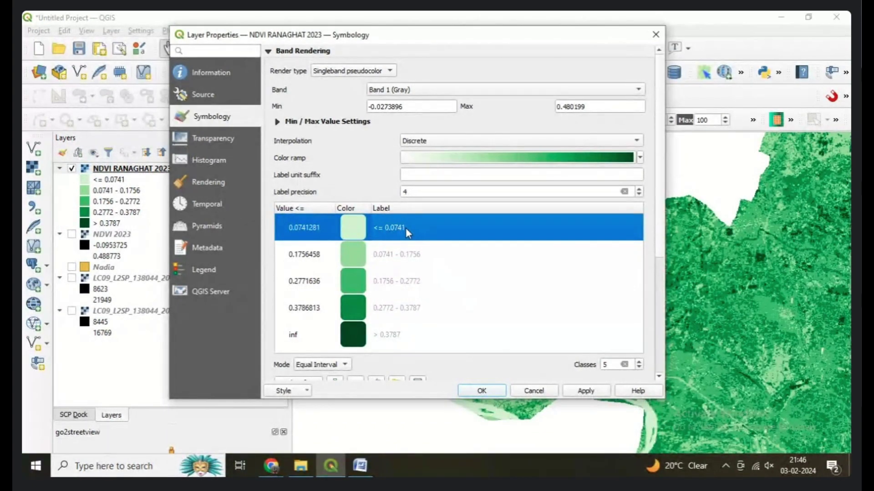
{"action": "double_click", "coordinate": [406, 228]}
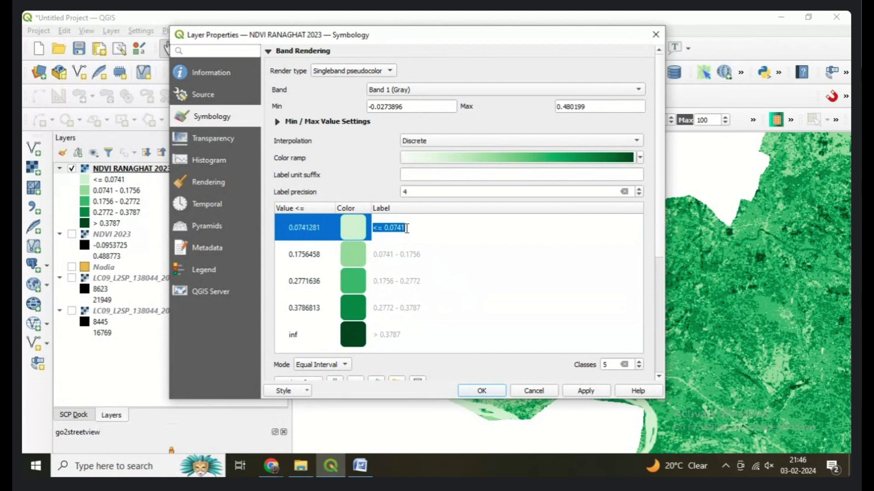
{"action": "left_click", "coordinate": [406, 228]}
{"action": "left_click", "coordinate": [393, 284]}
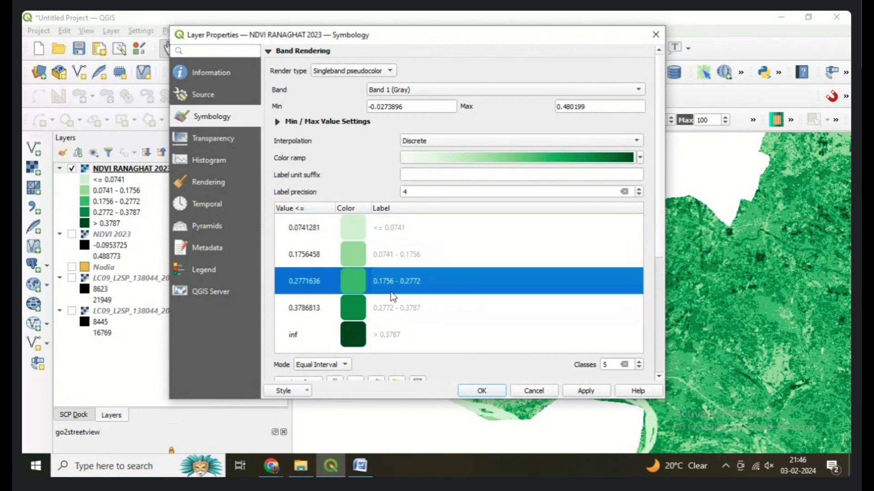
{"action": "double_click", "coordinate": [403, 228]}
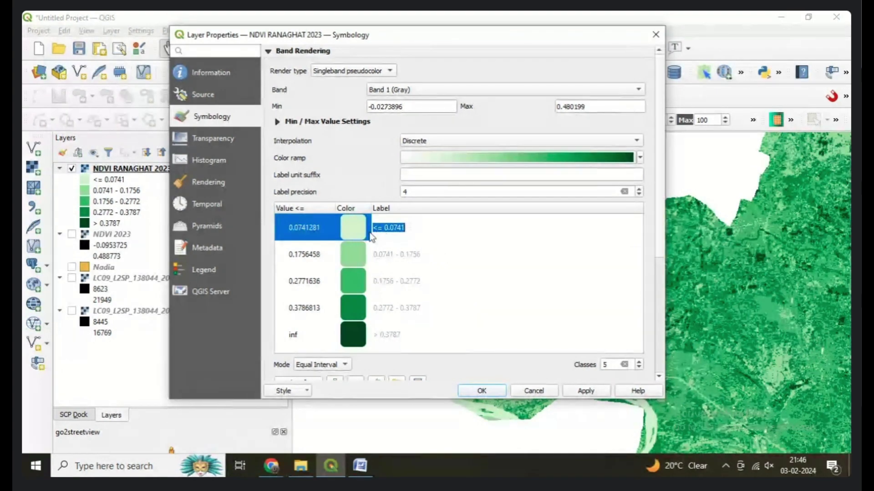
{"action": "left_click", "coordinate": [407, 228]}
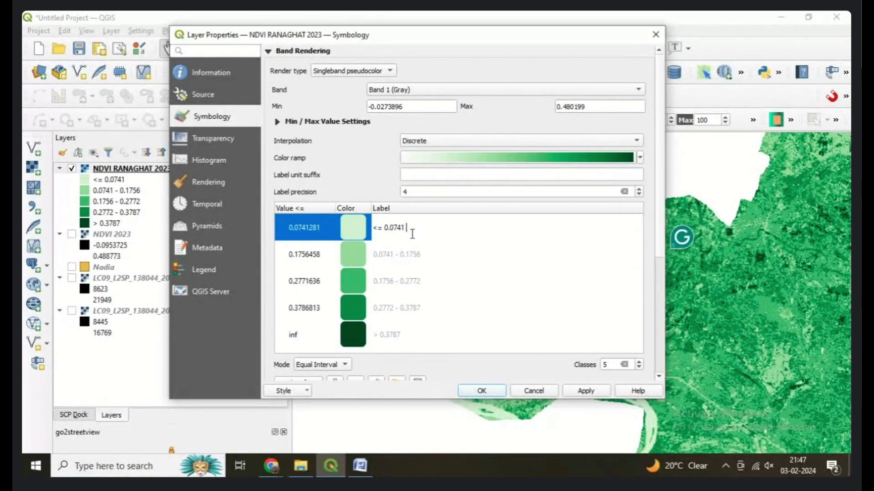
{"action": "type", "text": "Fallow Land"}
Append "Built Upa area" to the 0.0741 - 0.1756 class label and "Grass Land" to the 0.1756 - 0.2772 class label
{"action": "left_click", "coordinate": [425, 254]}
{"action": "double_click", "coordinate": [425, 254]}
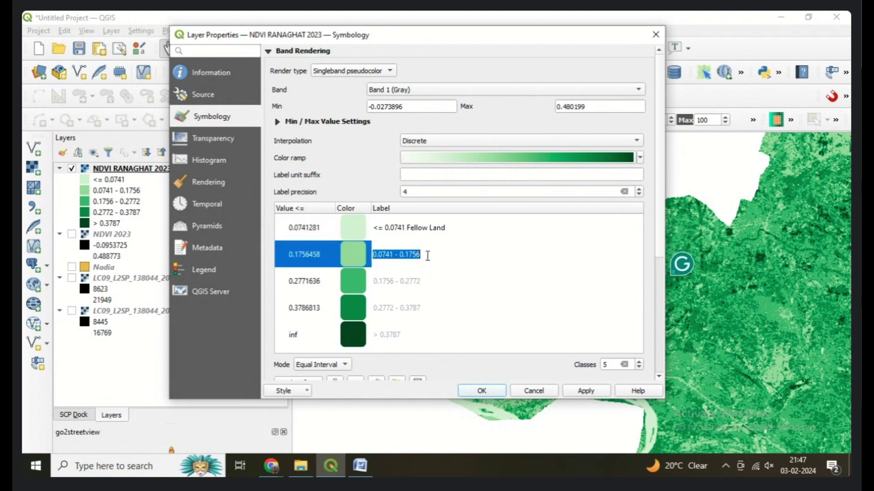
{"action": "left_click", "coordinate": [428, 255]}
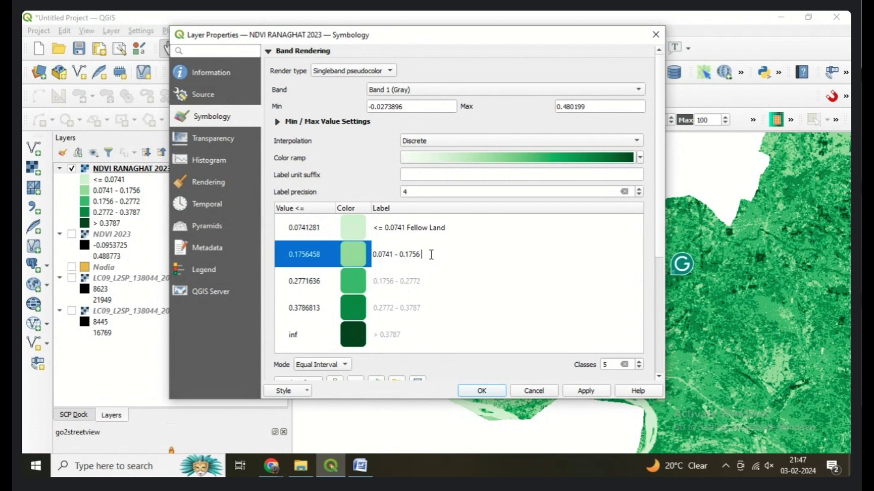
{"action": "type", "text": "Built Upa area"}
{"action": "double_click", "coordinate": [419, 285]}
{"action": "left_click", "coordinate": [424, 281]}
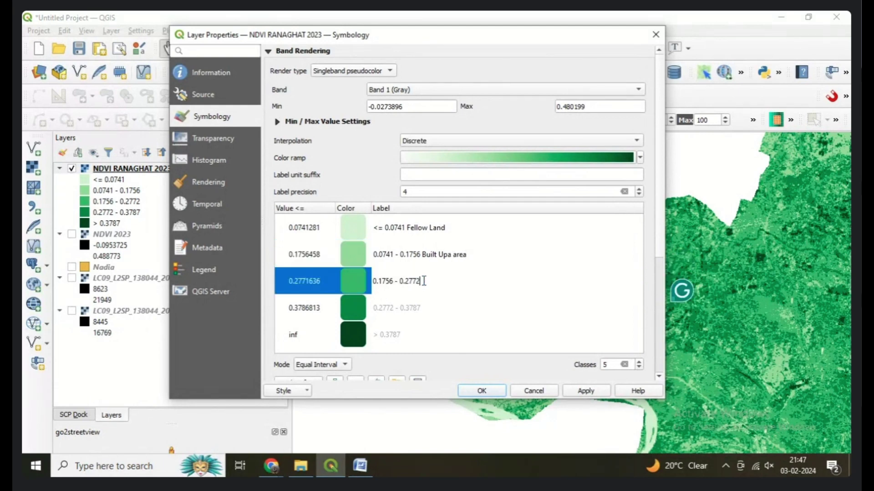
{"action": "type", "text": "Grass Land"}
Append "Vegetation" to the 0.2772 - 0.3787 label and "Dense Vegetation" to the > 0.3787 label, and apply the symbology
{"action": "double_click", "coordinate": [420, 308]}
{"action": "left_click", "coordinate": [421, 309]}
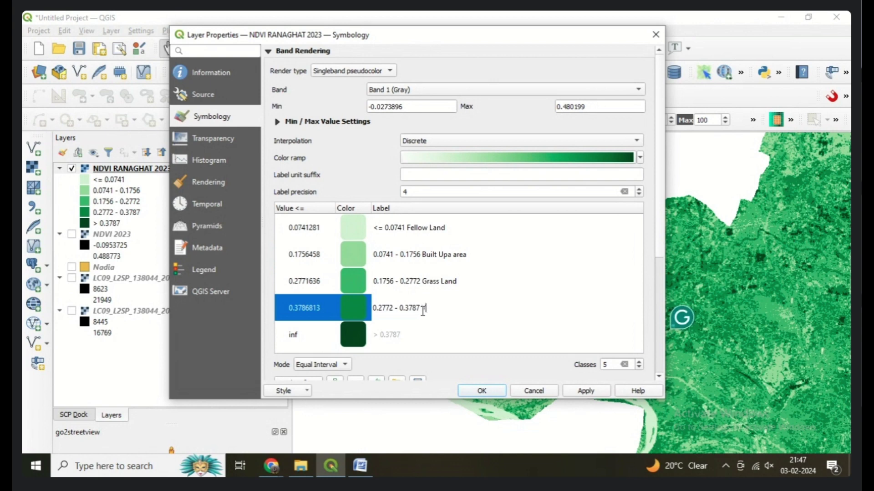
{"action": "type", "text": "Vegetation"}
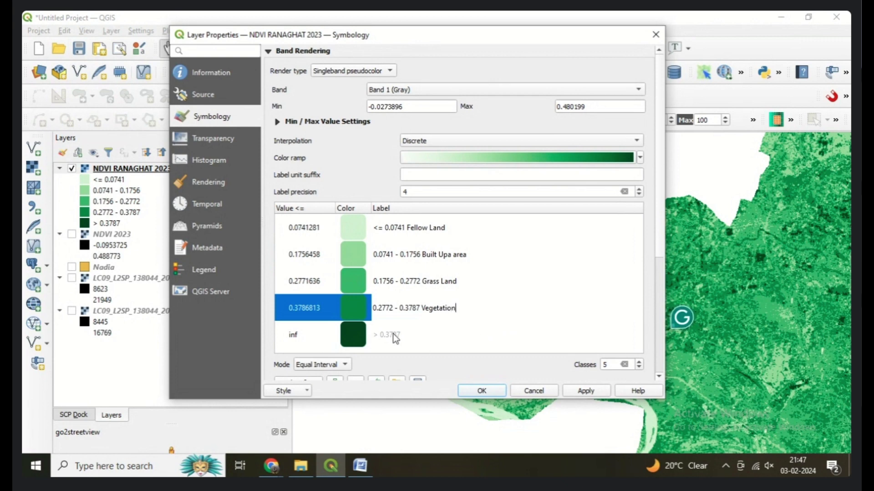
{"action": "double_click", "coordinate": [409, 338]}
{"action": "left_click", "coordinate": [409, 337]}
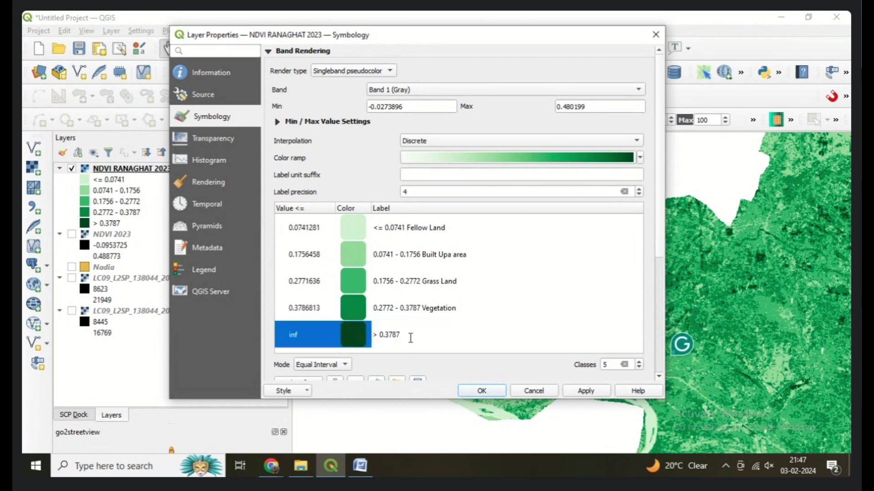
{"action": "type", "text": "Dense Vegetation"}
{"action": "left_click", "coordinate": [585, 391]}
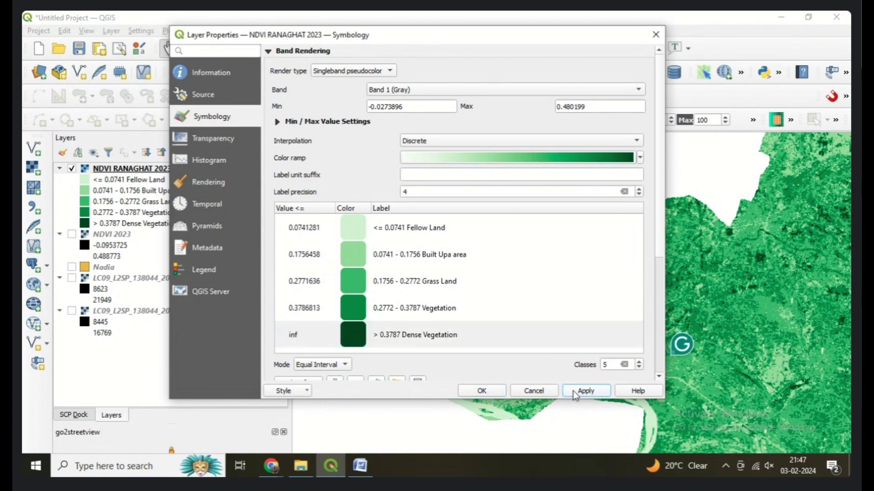
{"action": "left_click", "coordinate": [482, 392]}
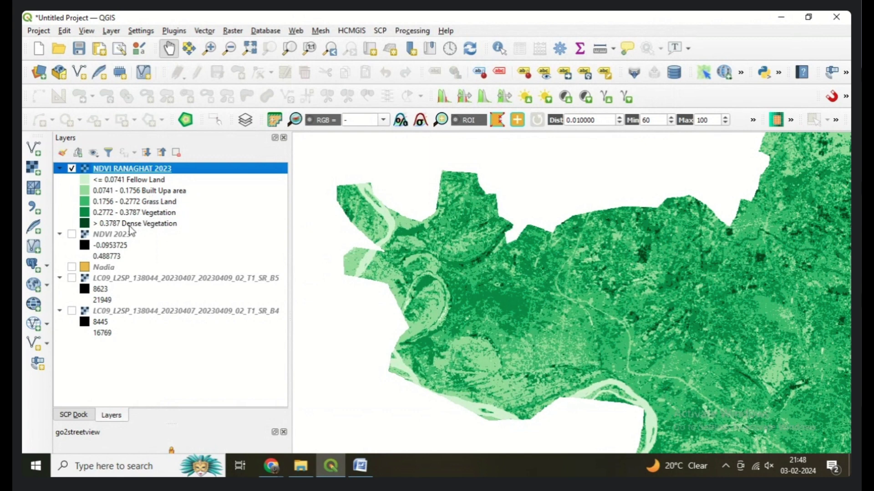
Try adding "Light" before "Vegetation" in the 0.2772 - 0.3787 class label of NDVI RANAGHAT 2023, and remove it again
{"action": "left_click", "coordinate": [159, 214]}
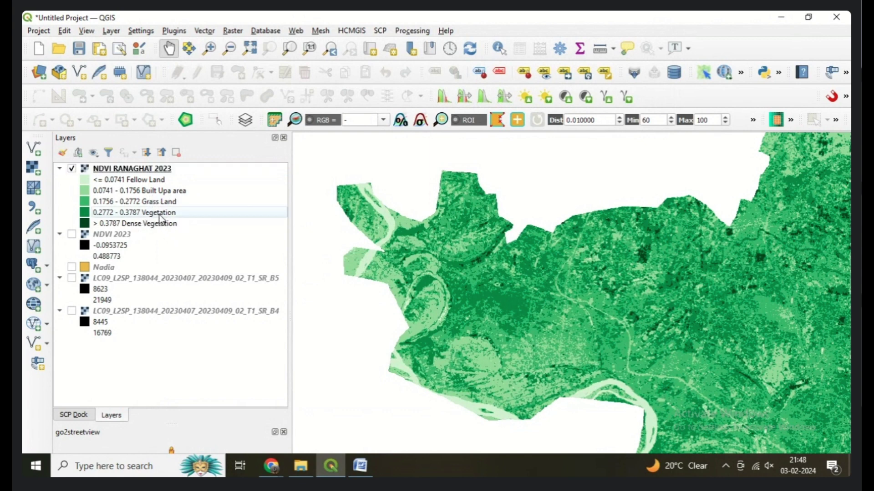
{"action": "double_click", "coordinate": [160, 217]}
{"action": "left_click", "coordinate": [424, 308]}
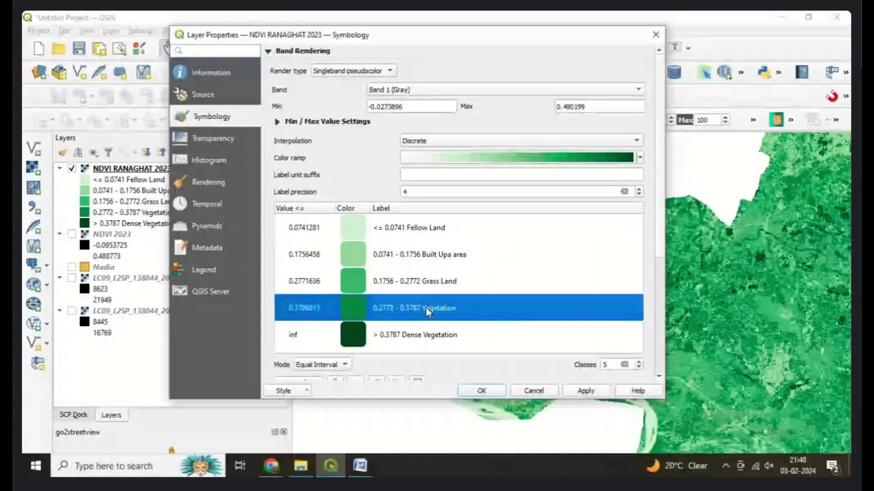
{"action": "left_click", "coordinate": [425, 308]}
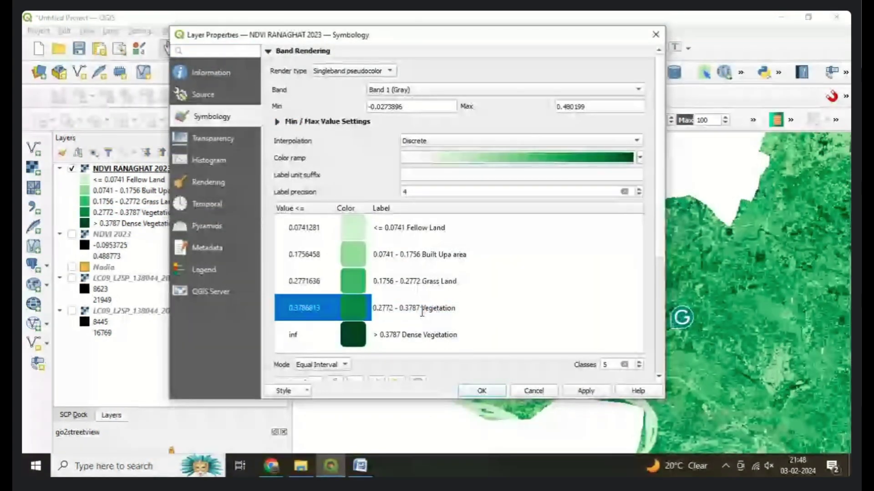
{"action": "type", "text": "Light"}
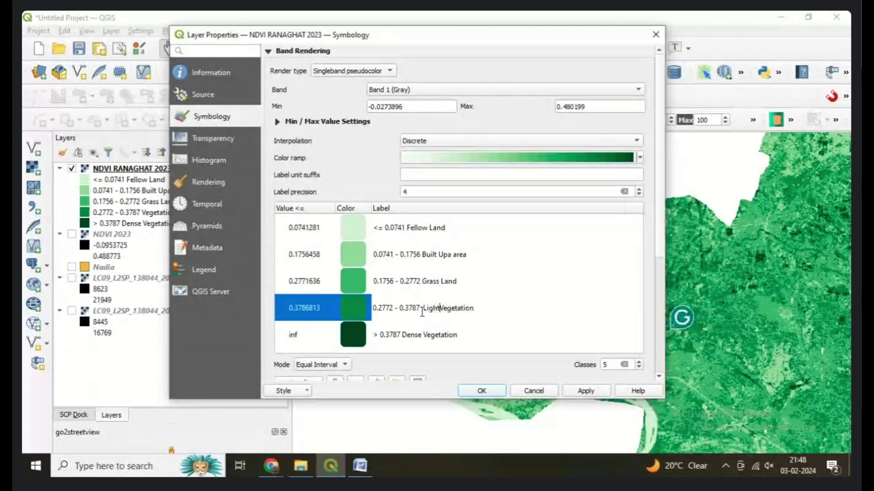
{"action": "key", "text": "BackSpace"}
{"action": "key", "text": "BackSpace"}
{"action": "key", "text": "BackSpace"}
{"action": "key", "text": "BackSpace"}
{"action": "key", "text": "BackSpace"}
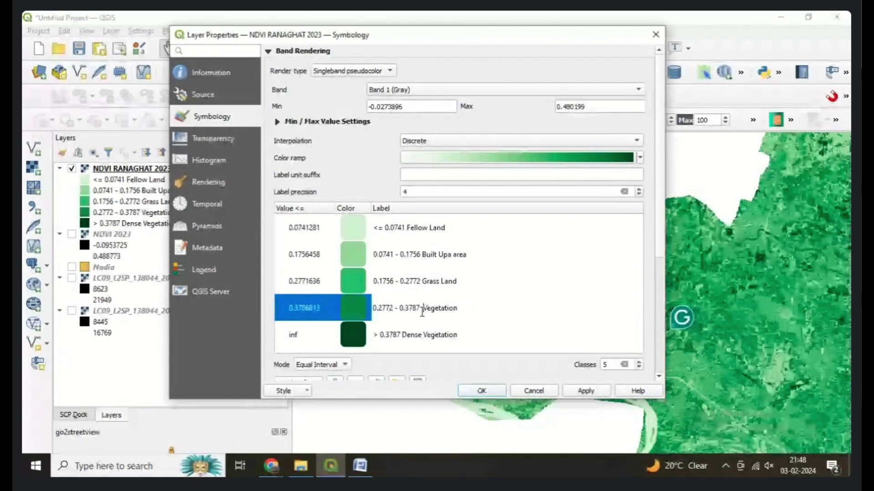